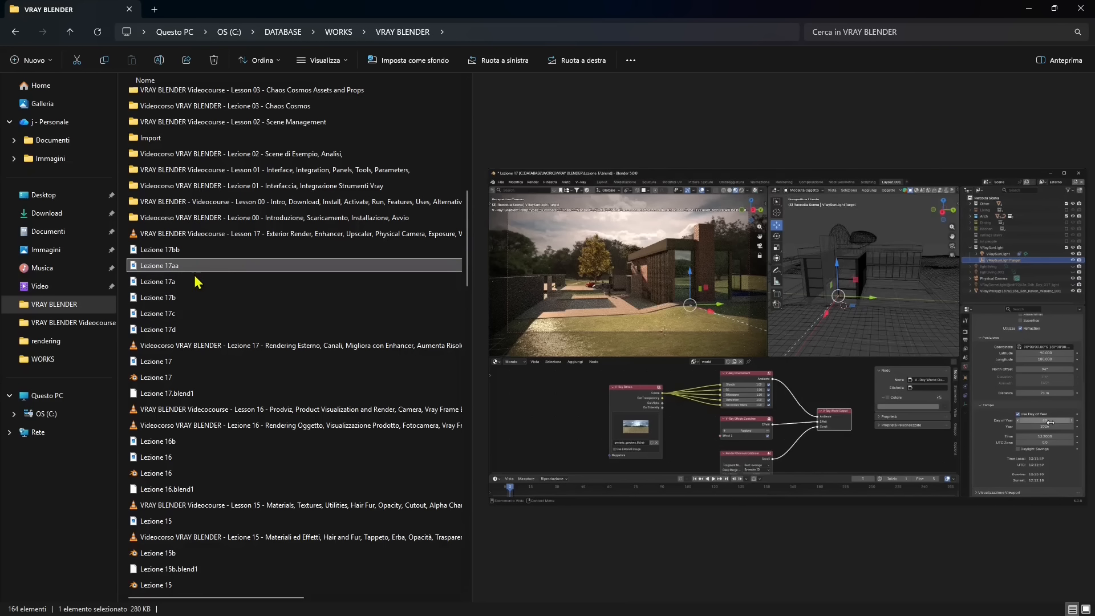
Preview the images Lezione 17a, Lezione 17b, Lezione 17c and Lezione 17d one after another
click(178, 282)
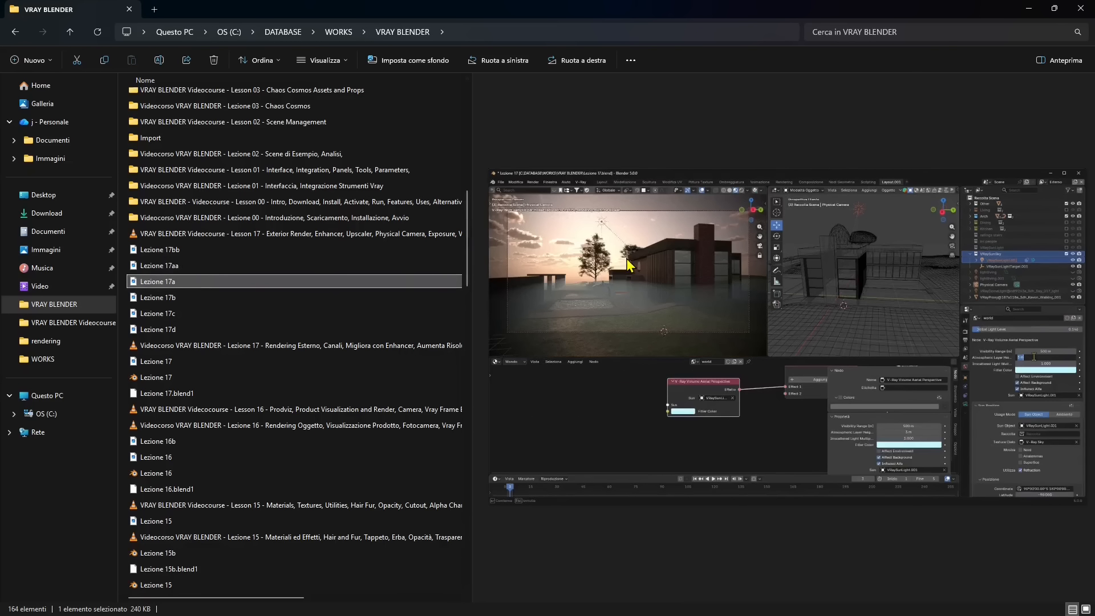
click(201, 299)
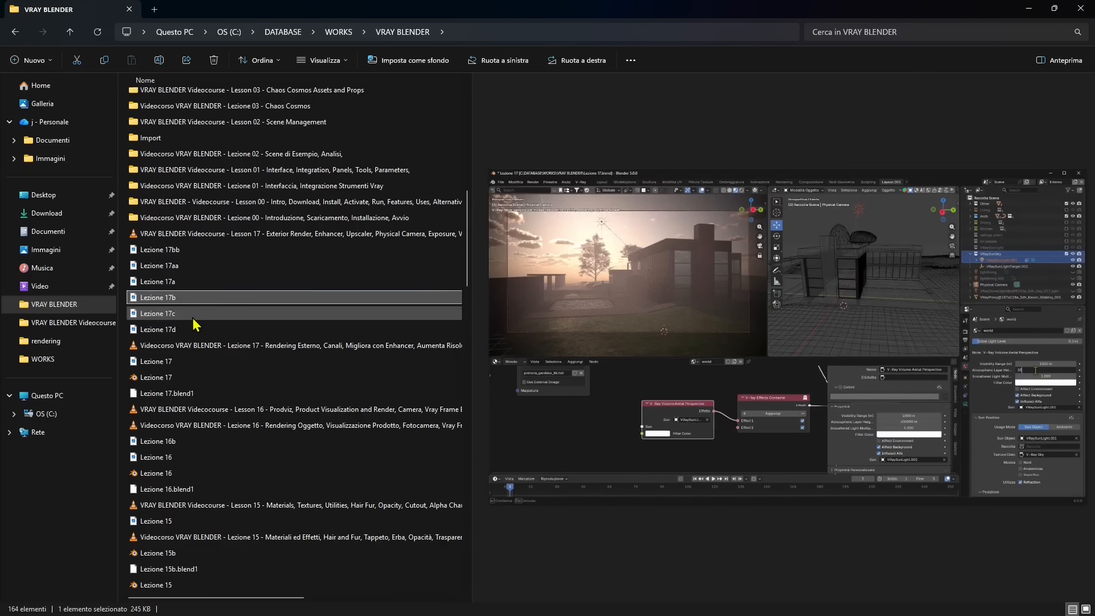
click(193, 317)
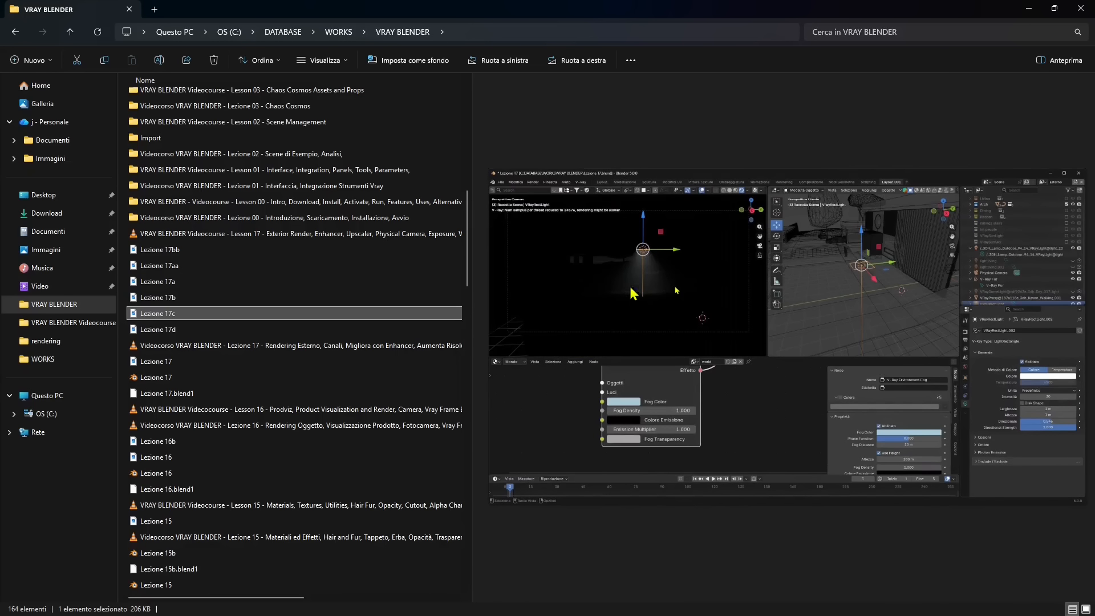
click(188, 329)
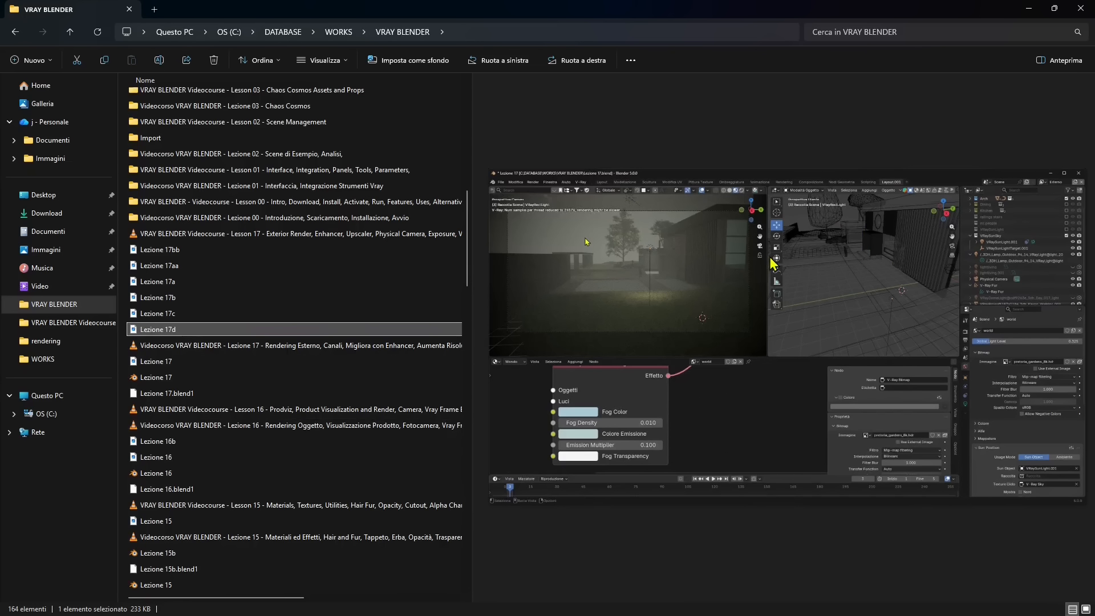
Switch to Blender and disable both Effect 1 and Effect 2 in the V-Ray Effects Container node
key(alt+Tab)
scroll(398, 454, down, 2)
middle_drag(423, 448, 403, 460)
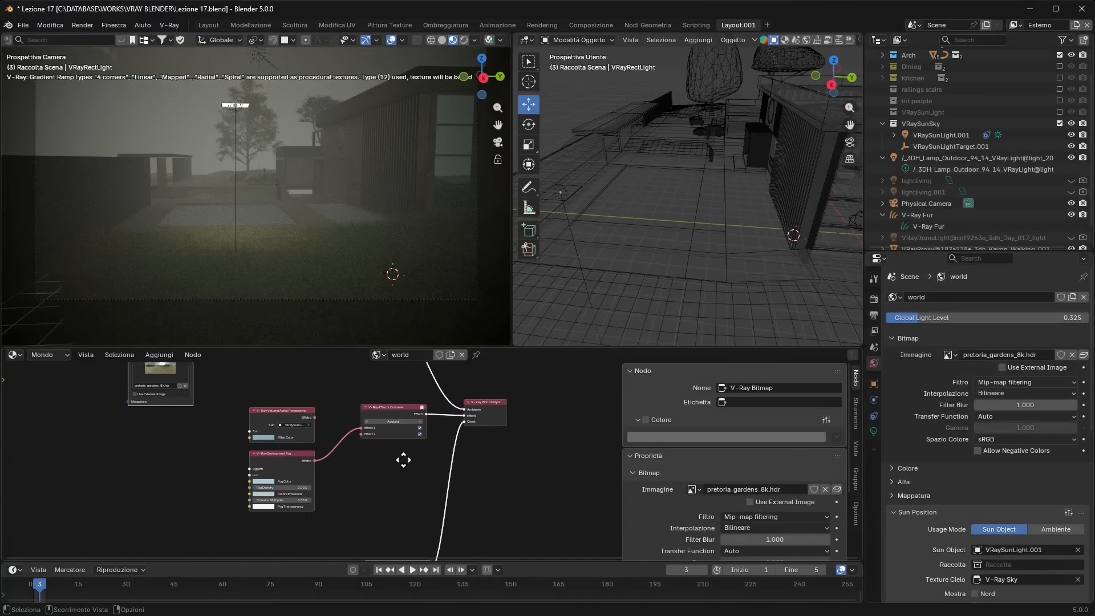
scroll(403, 460, up, 3)
click(381, 422)
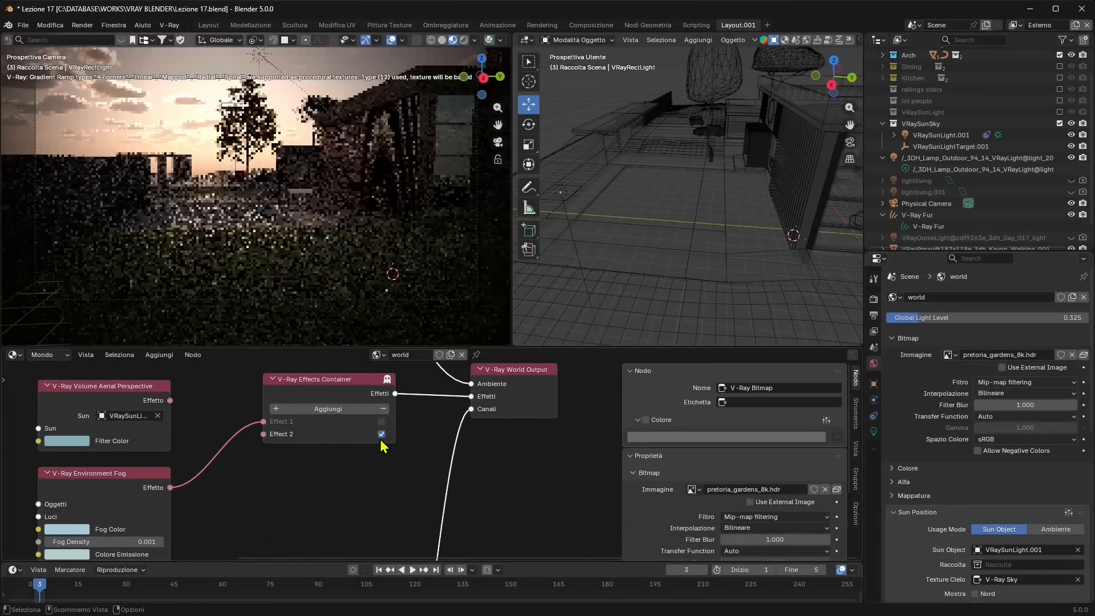
click(381, 435)
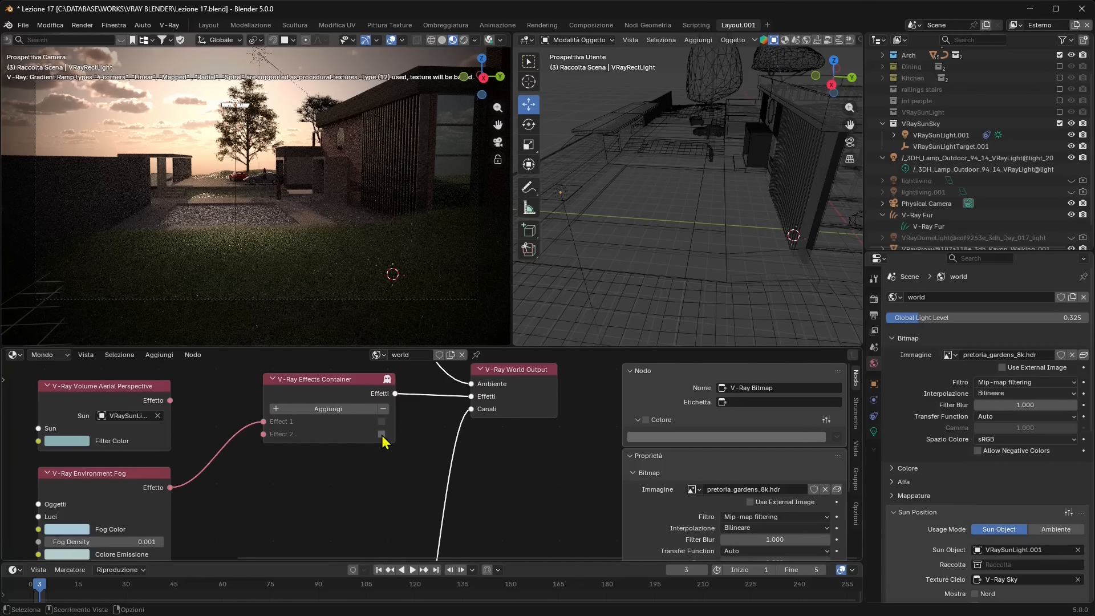
scroll(308, 467, down, 8)
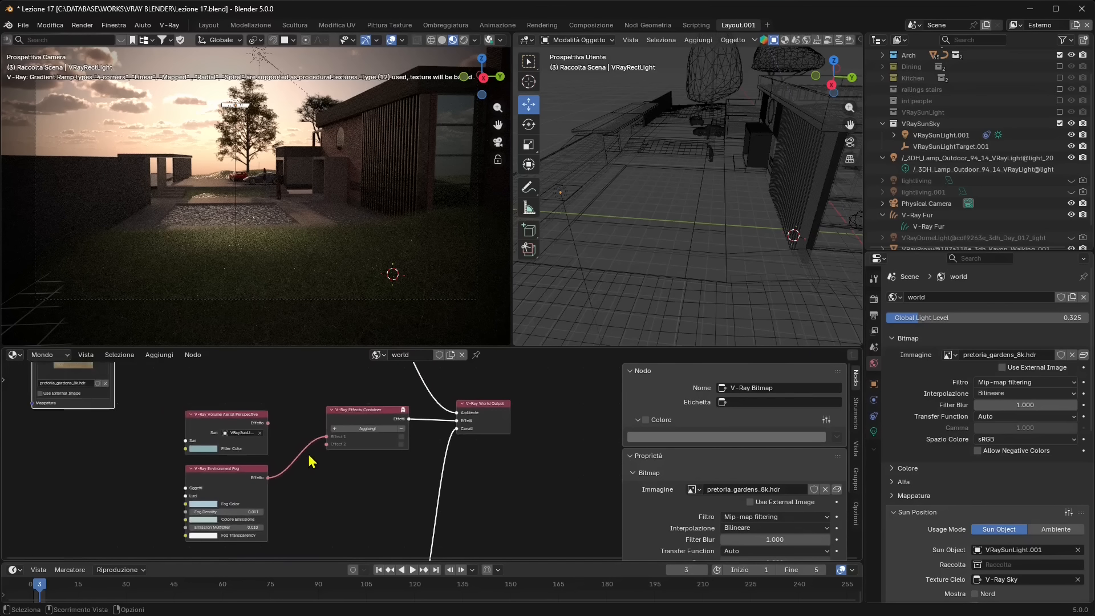
middle_drag(355, 446, 353, 496)
click(52, 357)
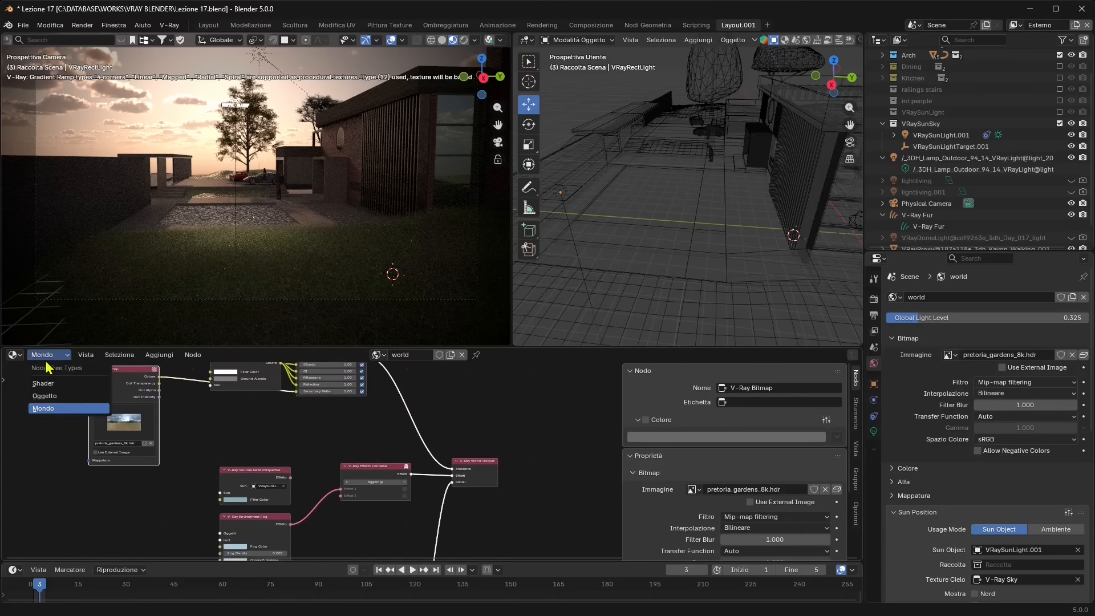
click(57, 409)
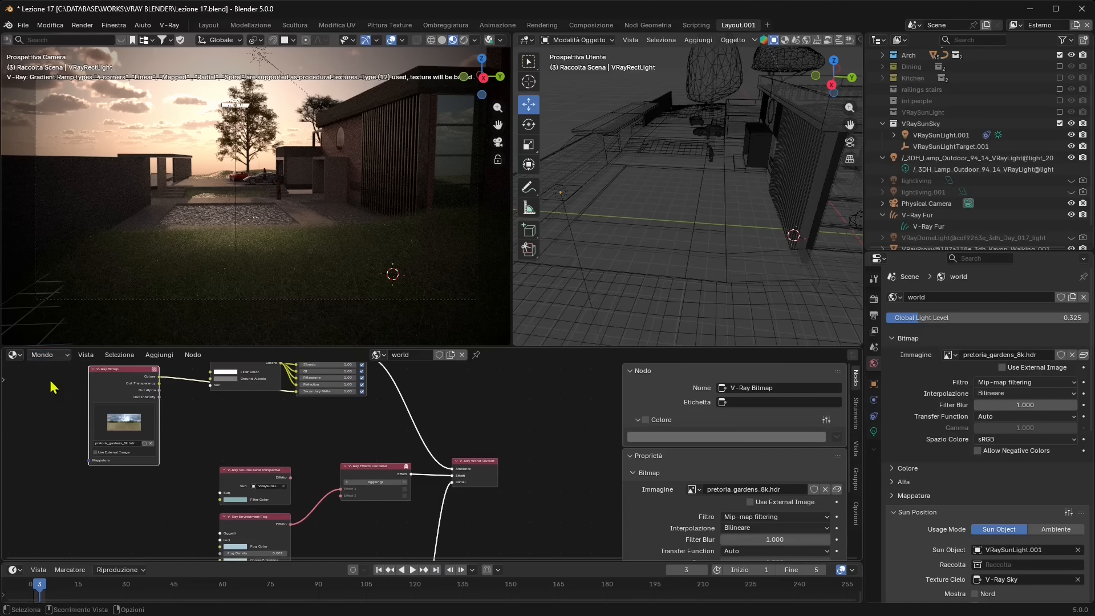
key(Home)
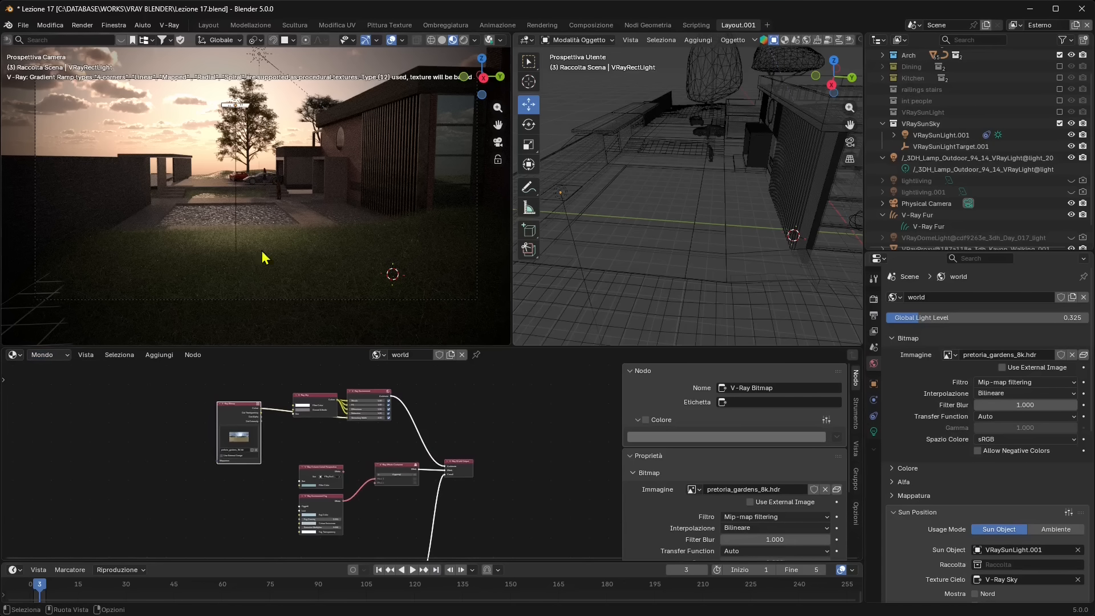
middle_drag(319, 448, 278, 456)
scroll(317, 396, up, 1)
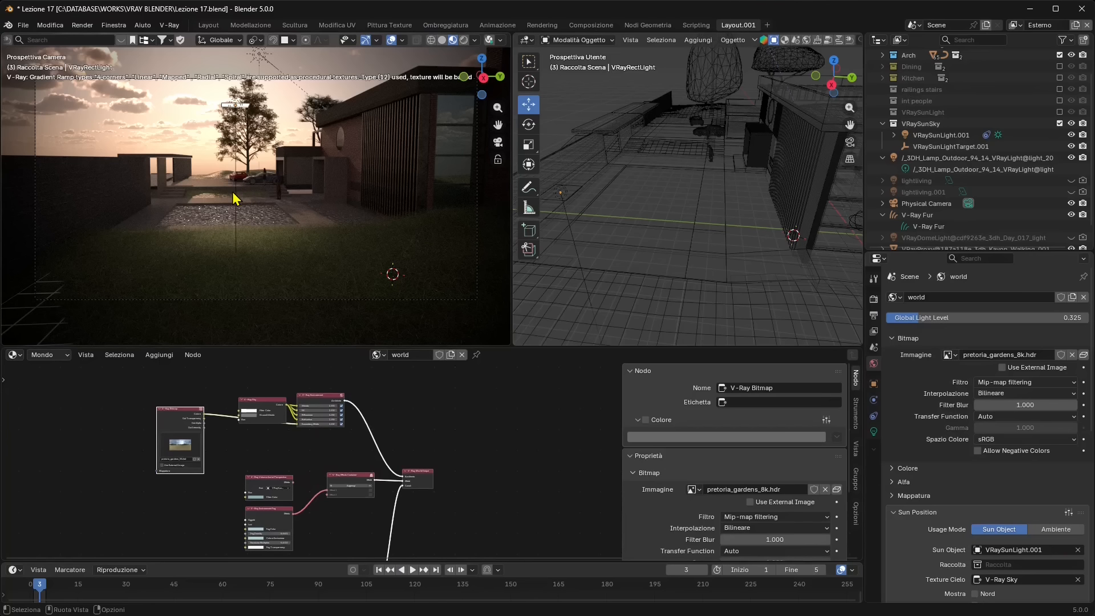
Duplicate the autumn tulip tree near the red car and place the copy behind the house, about 4.8 m along X and 26 m along Y away
middle_drag(236, 198, 270, 178)
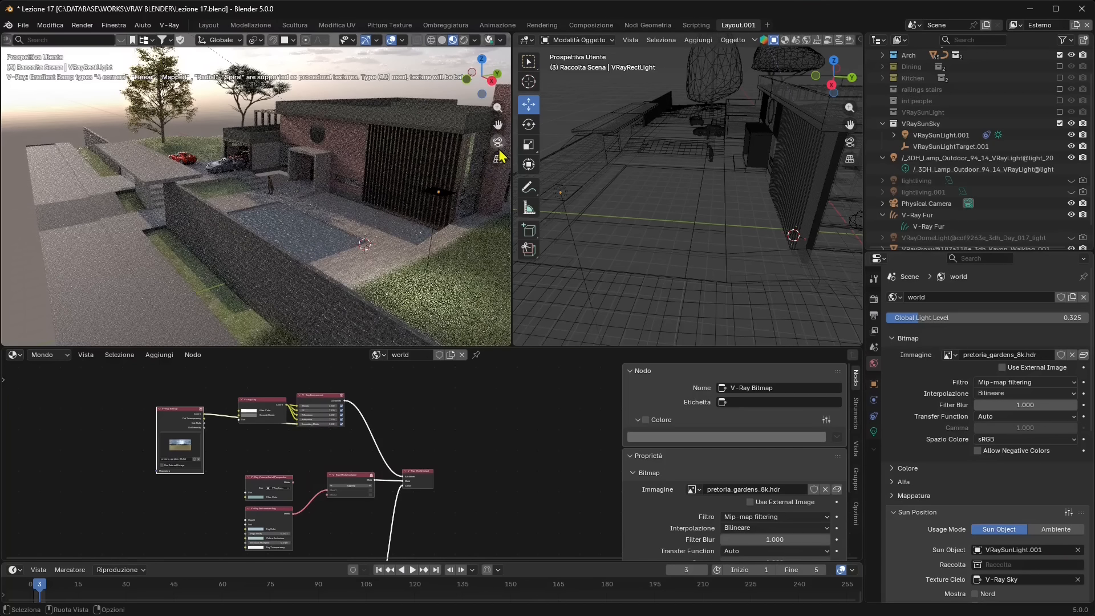
click(498, 142)
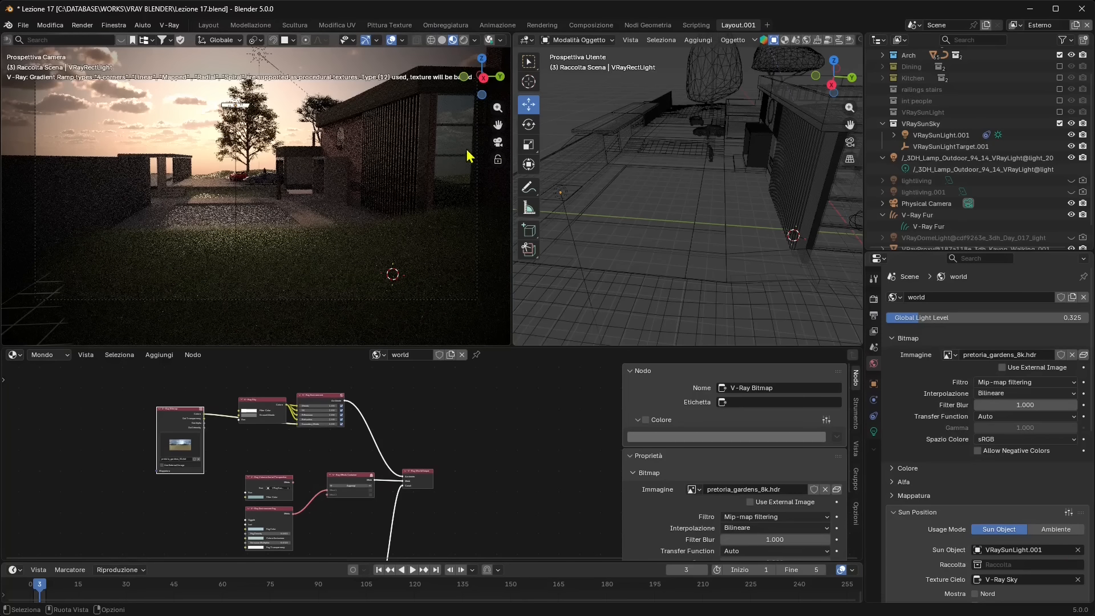
click(498, 144)
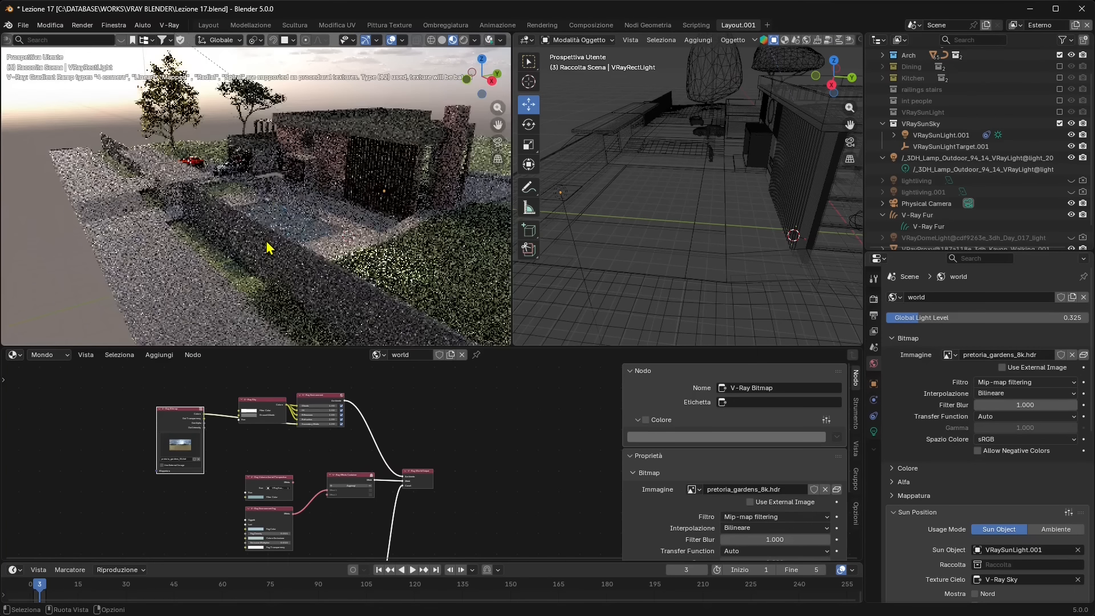
shift+middle_drag(329, 220, 222, 209)
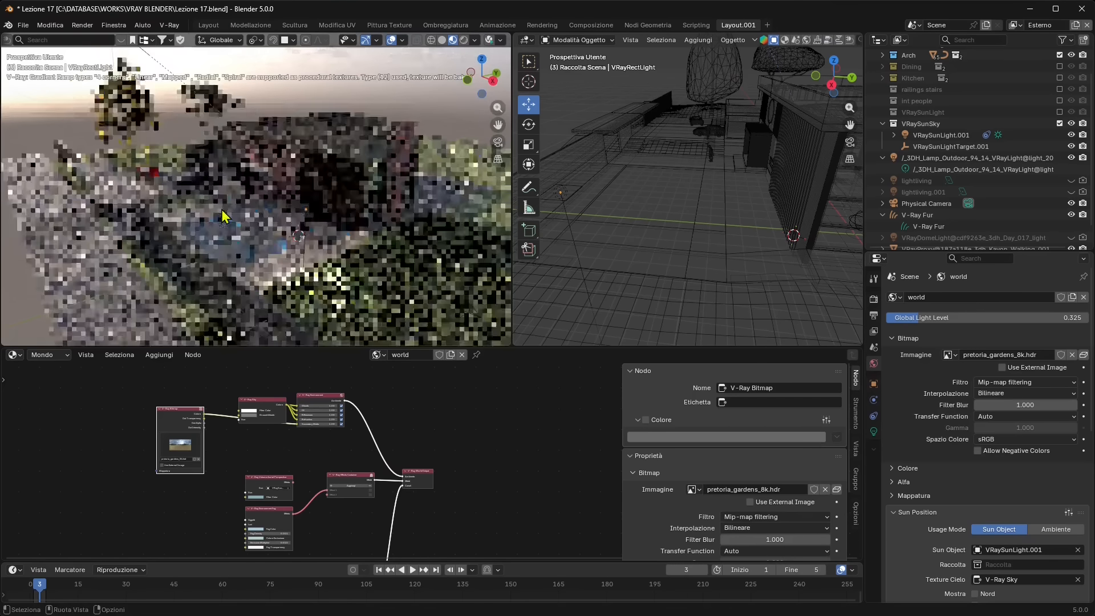
click(145, 157)
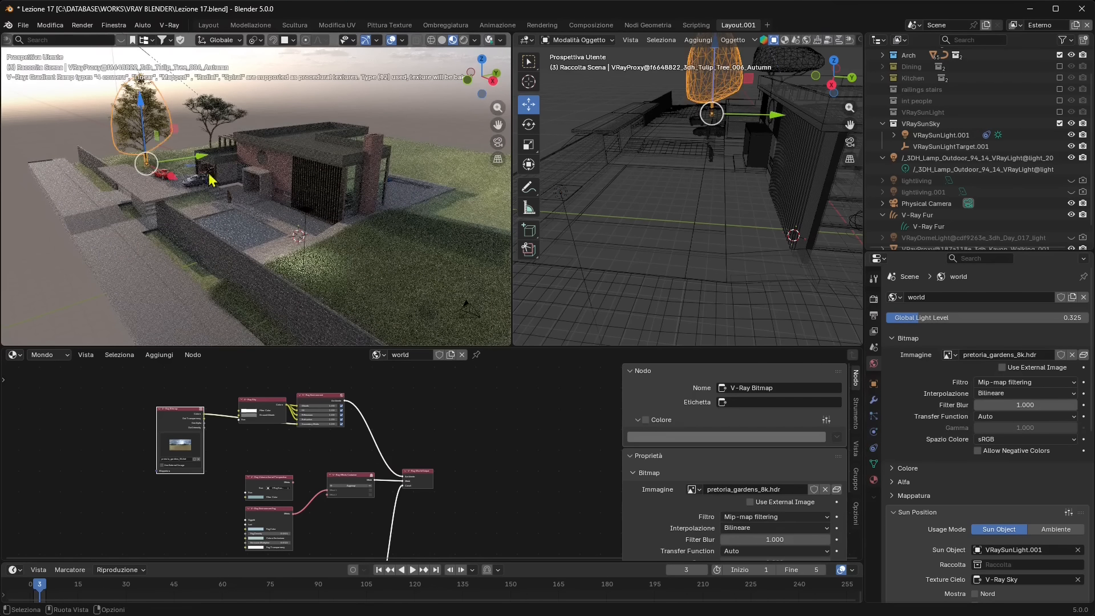
middle_drag(217, 165, 247, 182)
shift+middle_drag(128, 158, 163, 177)
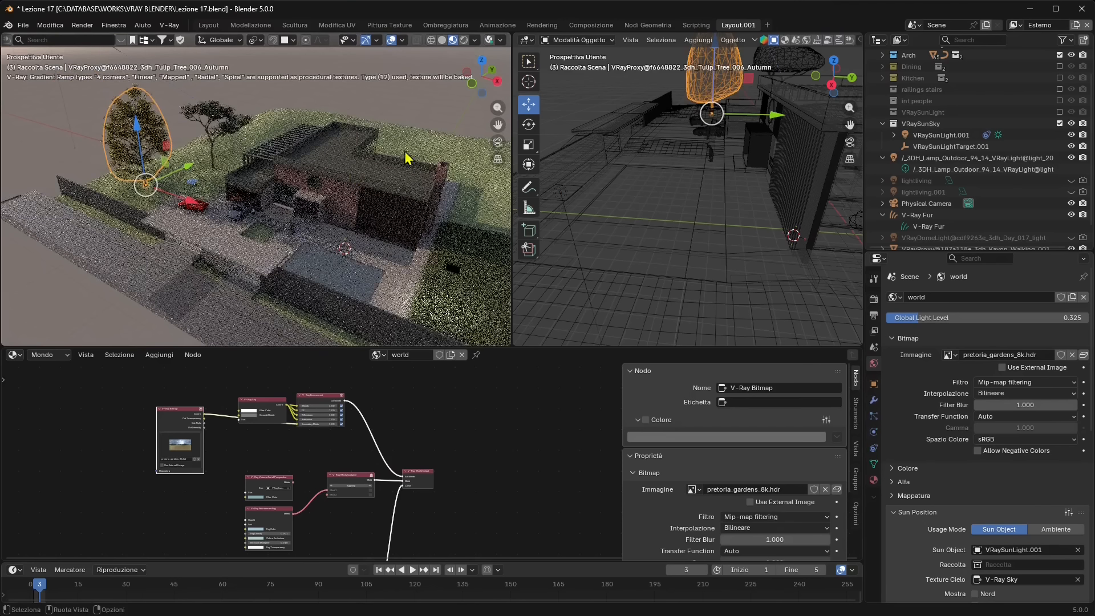
key(ctrl+v)
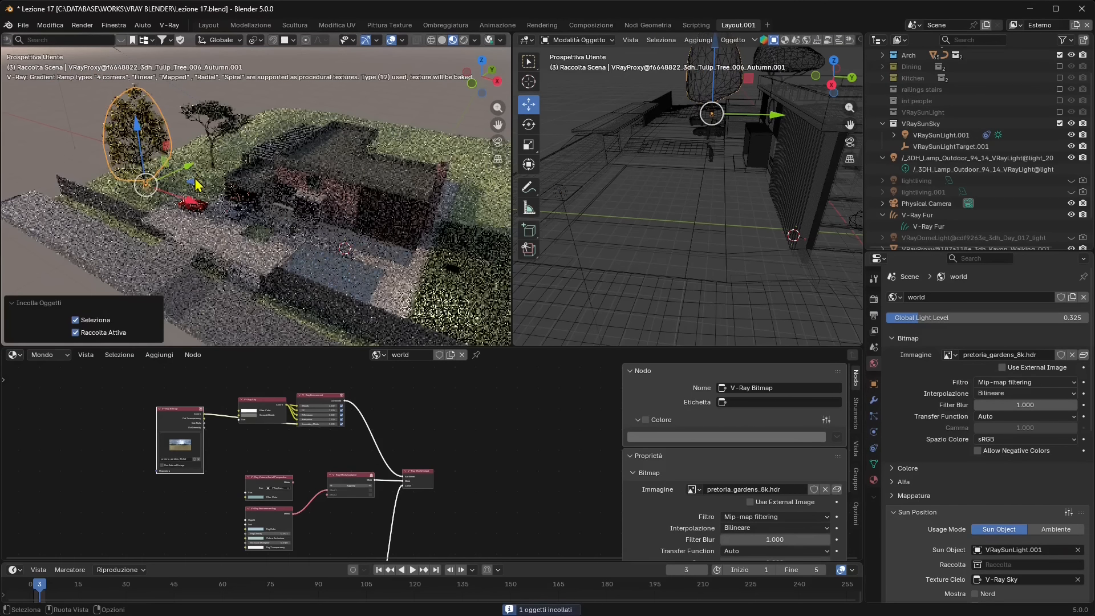
key(g)
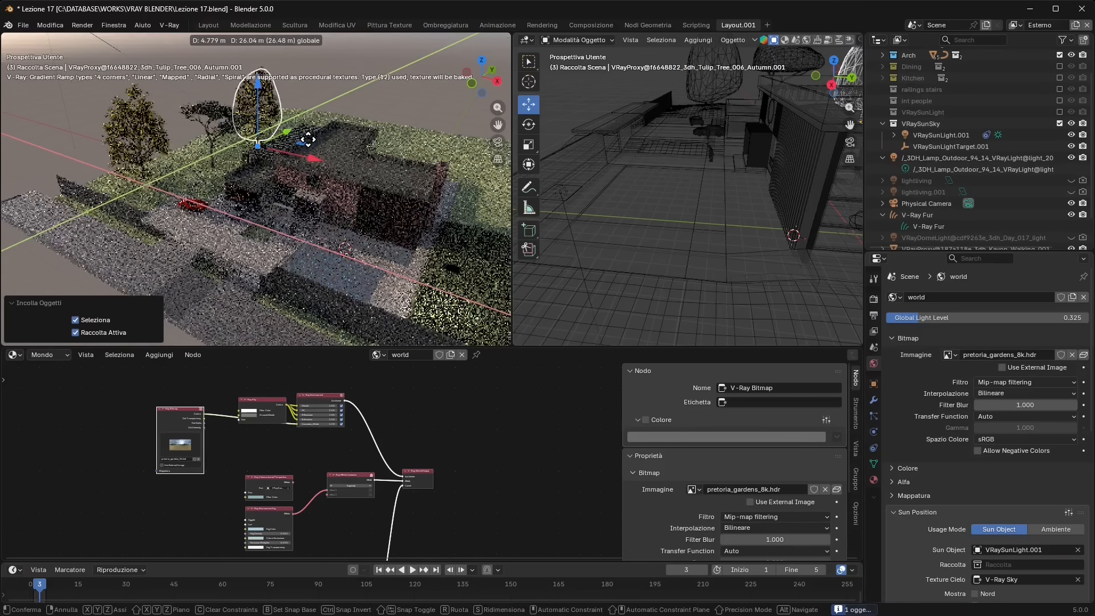
click(313, 196)
Add a Scatter on Surface modifier to the grassy terrain mesh around the house
scroll(312, 191, up, 2)
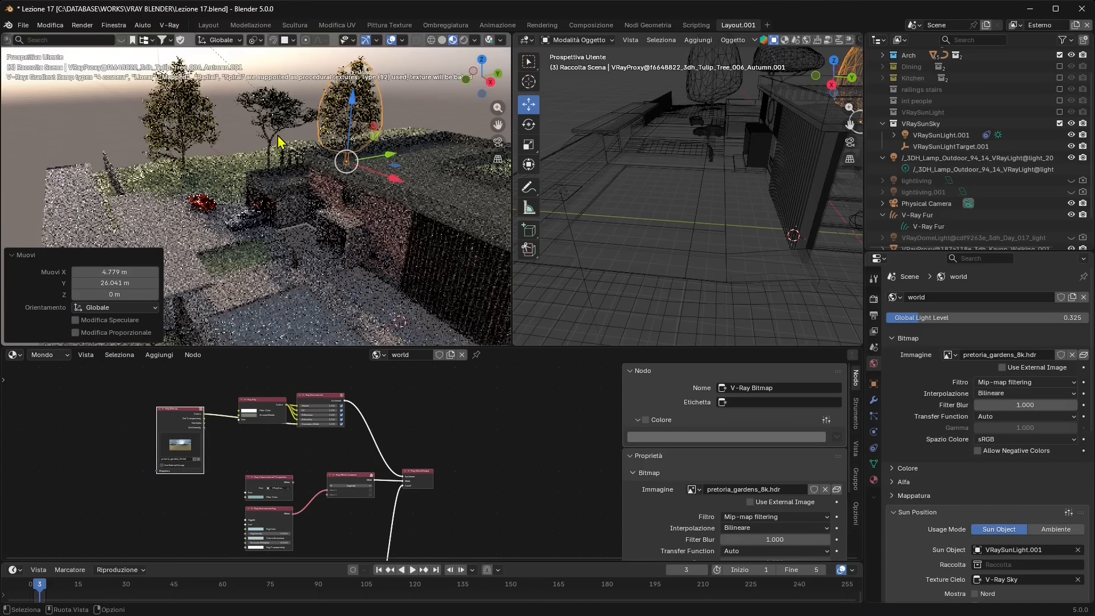
middle_drag(326, 165, 282, 170)
middle_drag(399, 177, 422, 173)
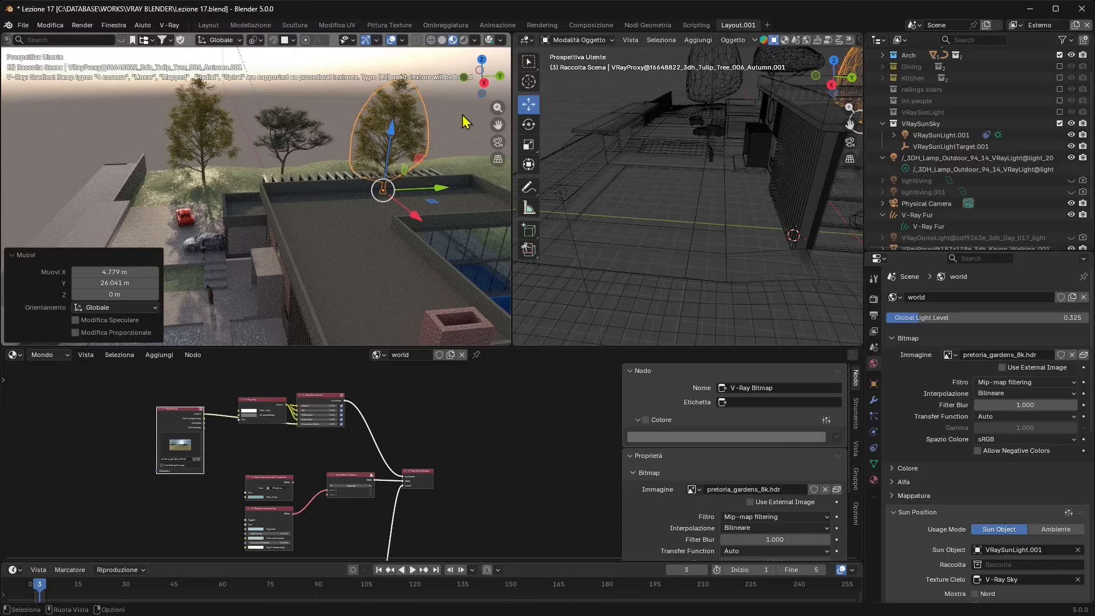
middle_drag(149, 130, 354, 135)
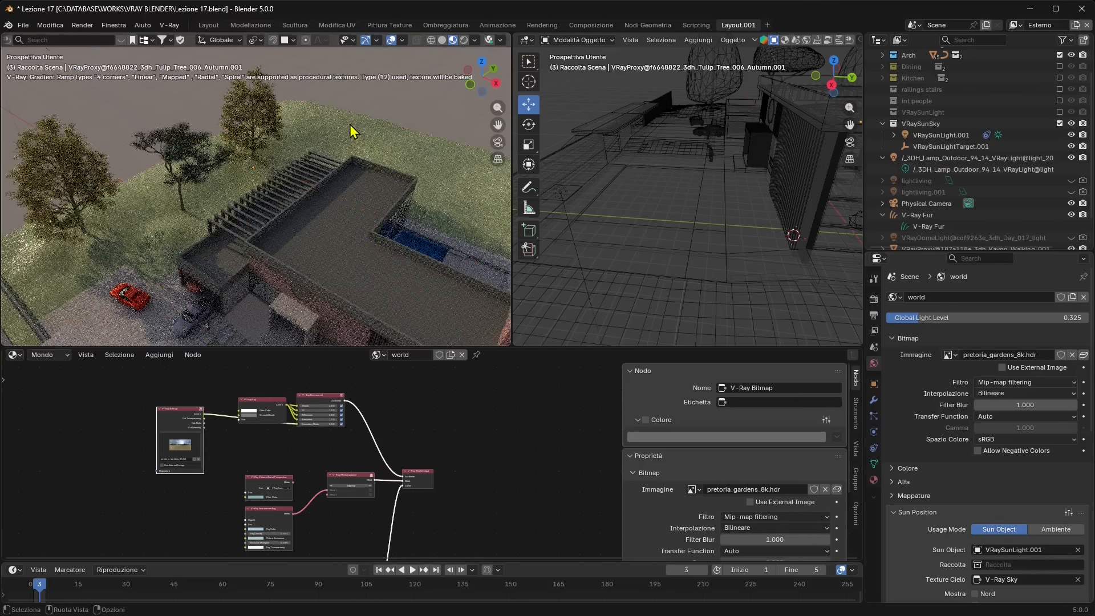
click(354, 135)
middle_drag(268, 203, 345, 234)
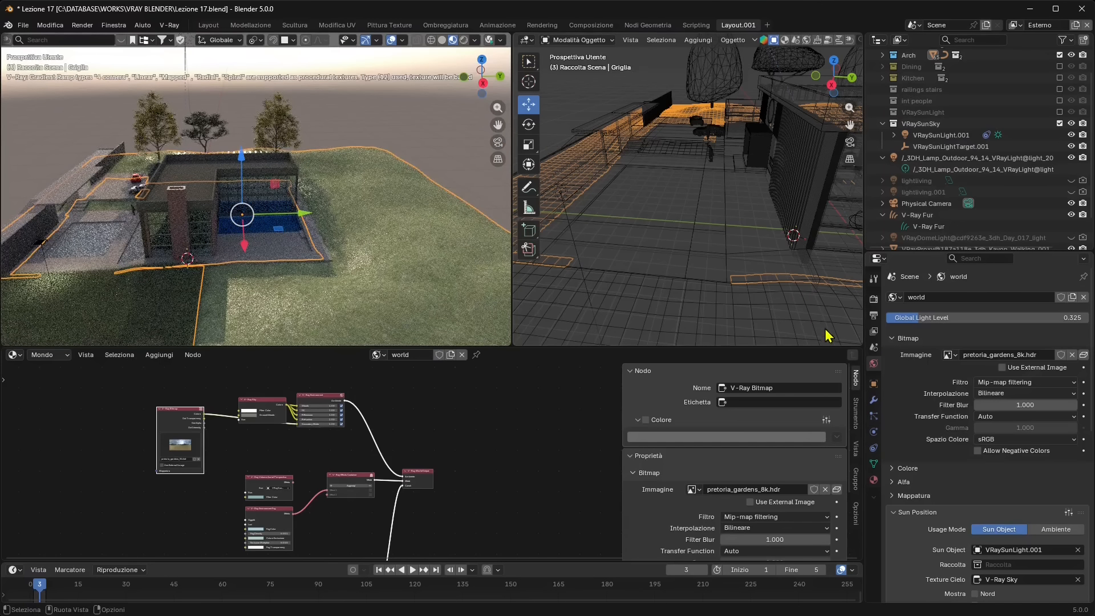
click(873, 401)
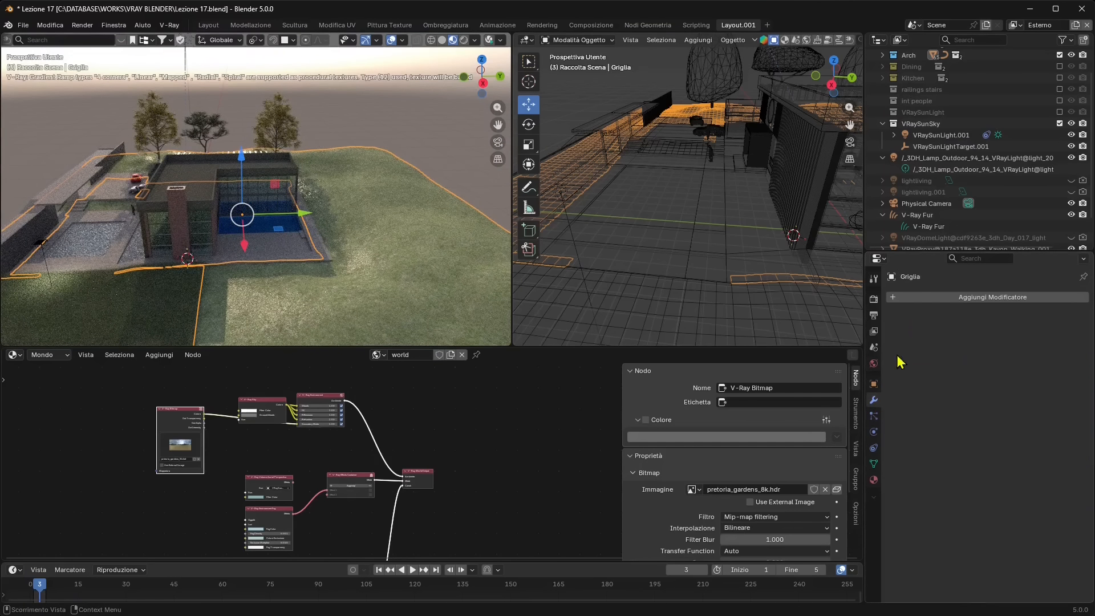
click(920, 301)
click(864, 298)
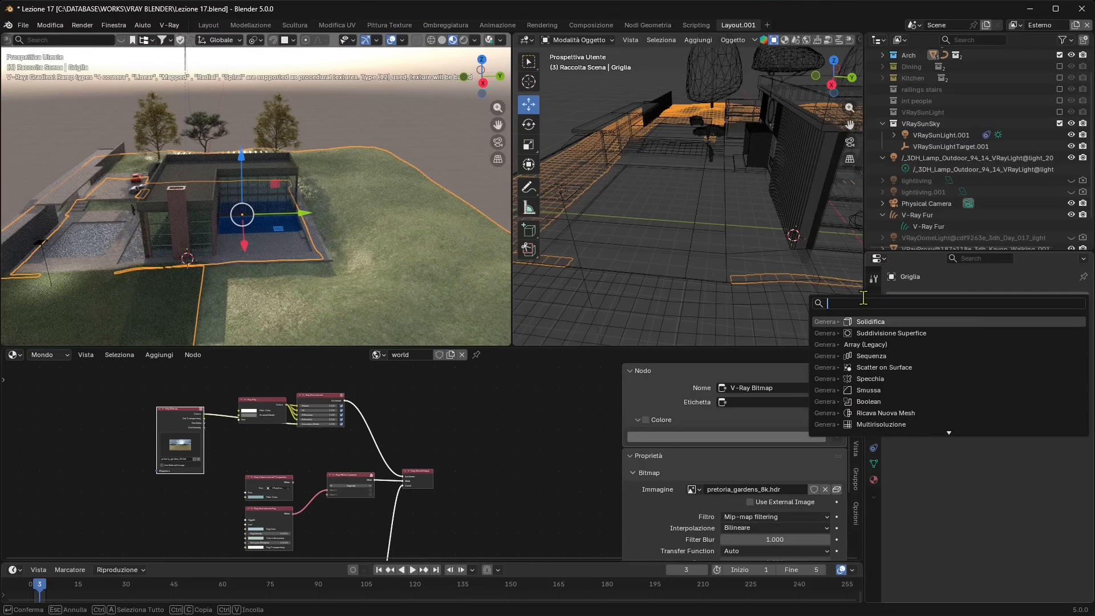
text(scatter)
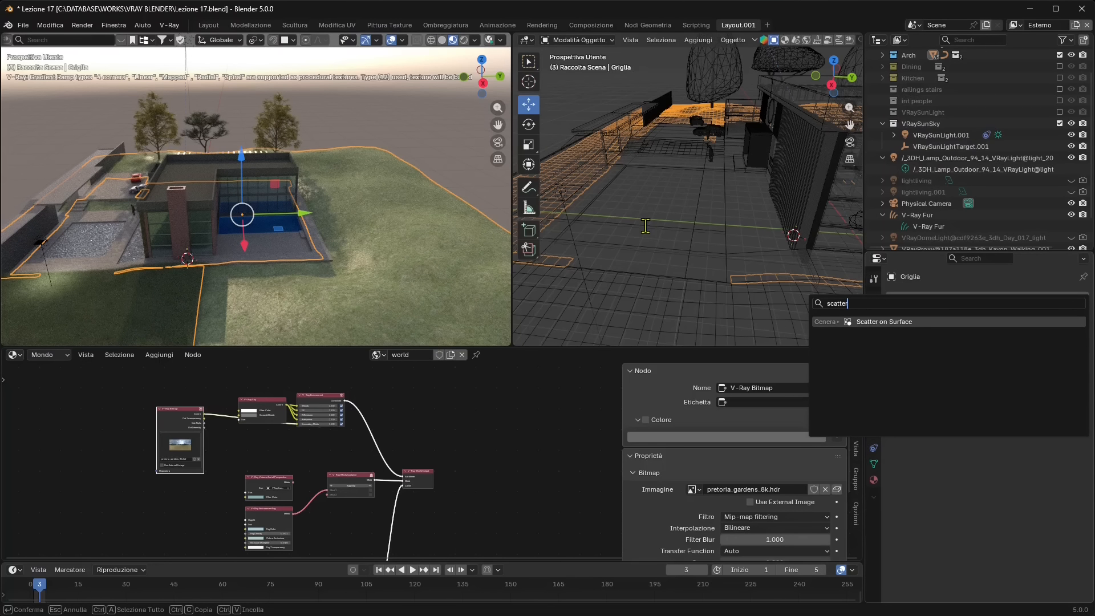
click(872, 326)
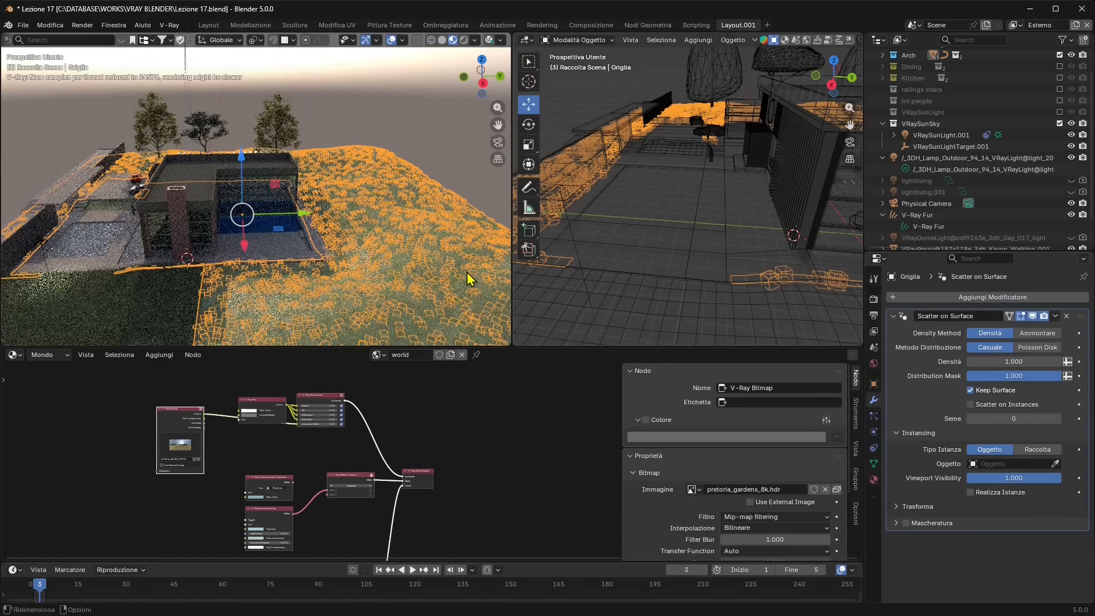
Set the terrain scatter's density to 0.1 and its distribution mask to 0.4
scroll(605, 207, down, 5)
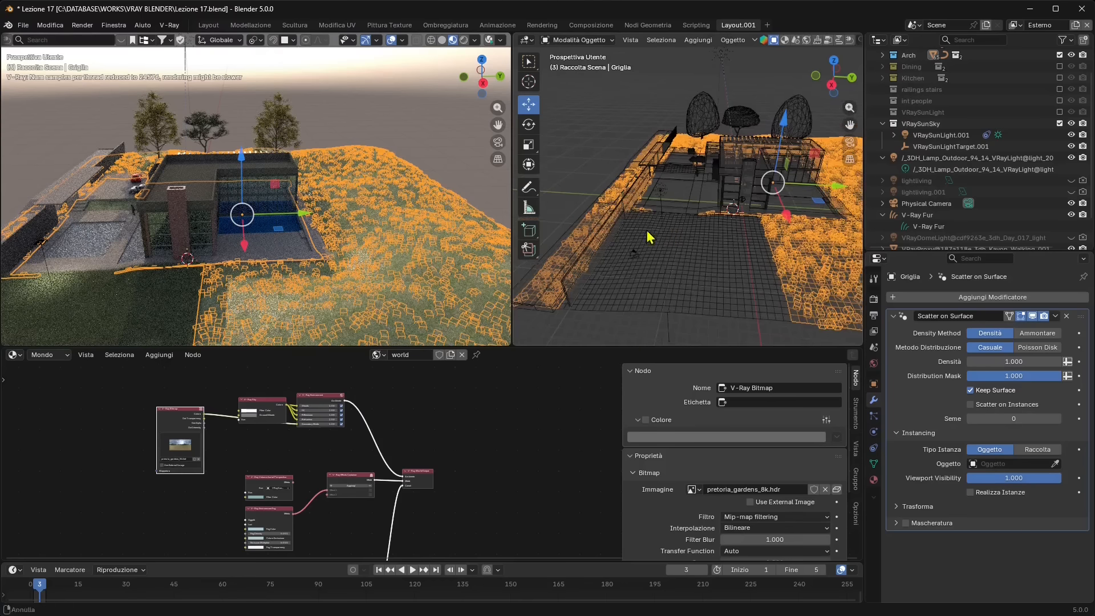
middle_drag(645, 230, 683, 260)
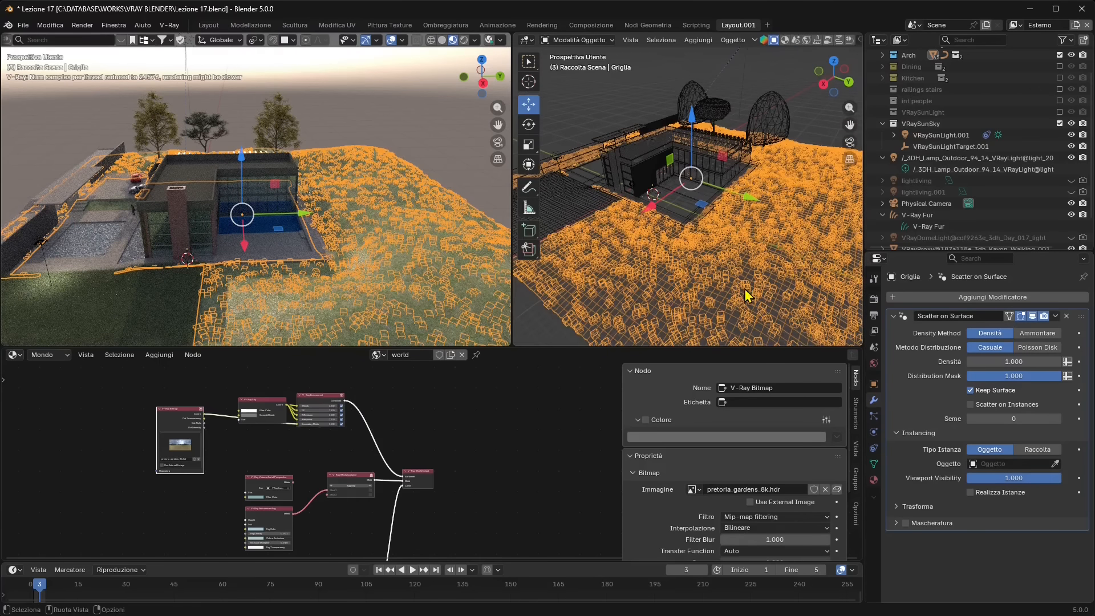
middle_drag(744, 289, 700, 204)
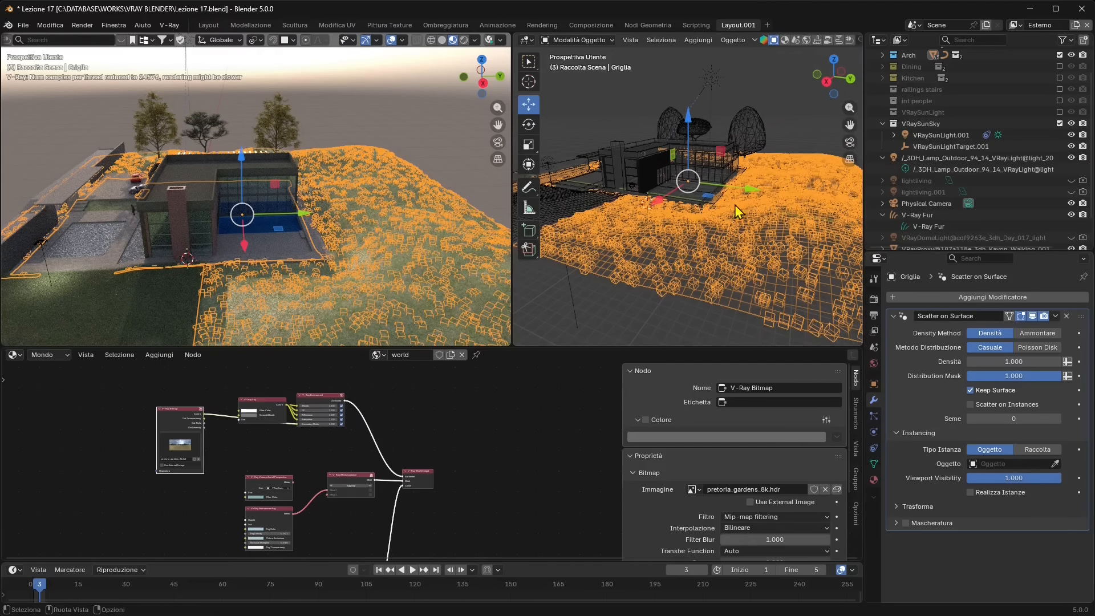
click(989, 360)
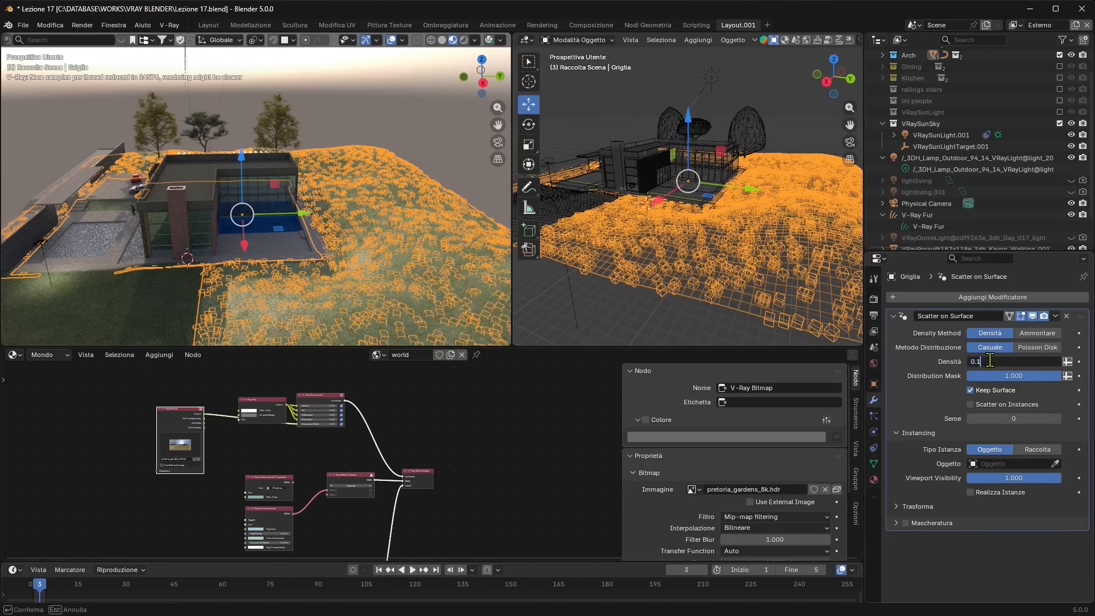
key(Return)
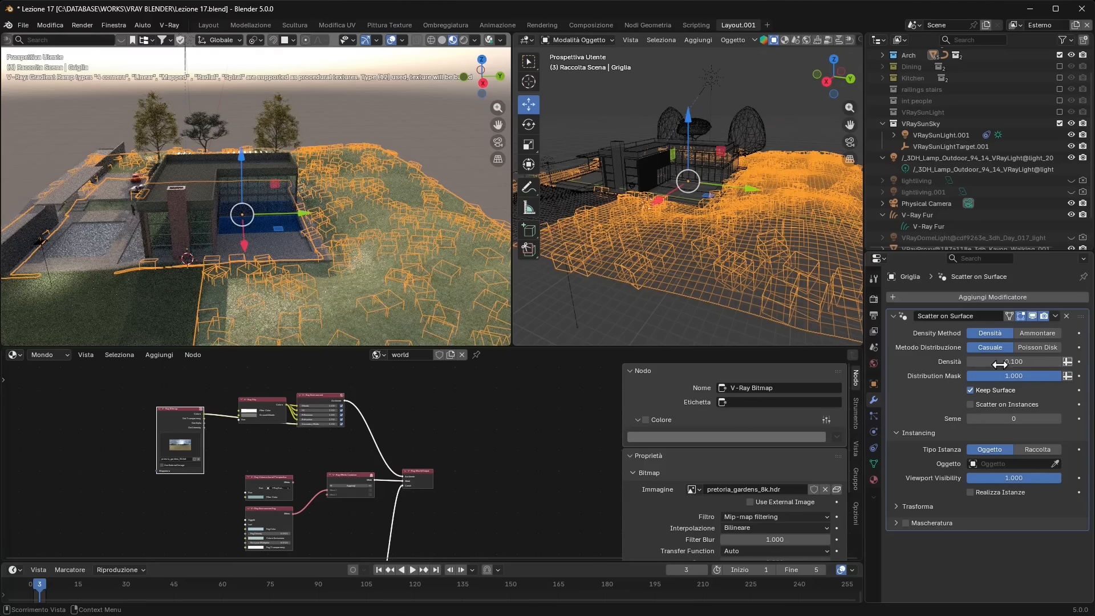
click(1012, 375)
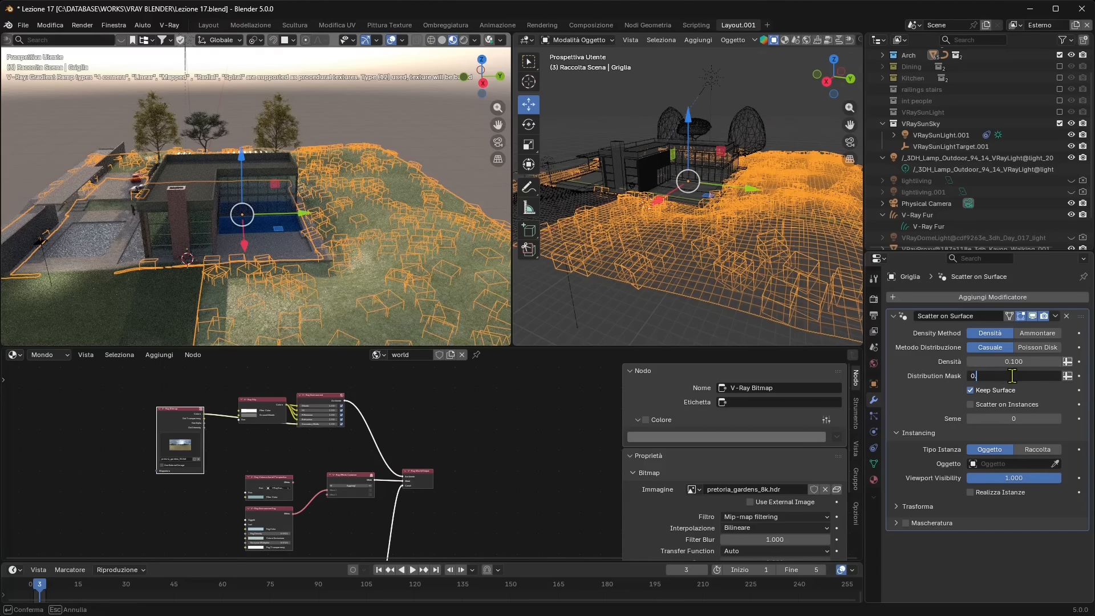
text(0.4)
key(Return)
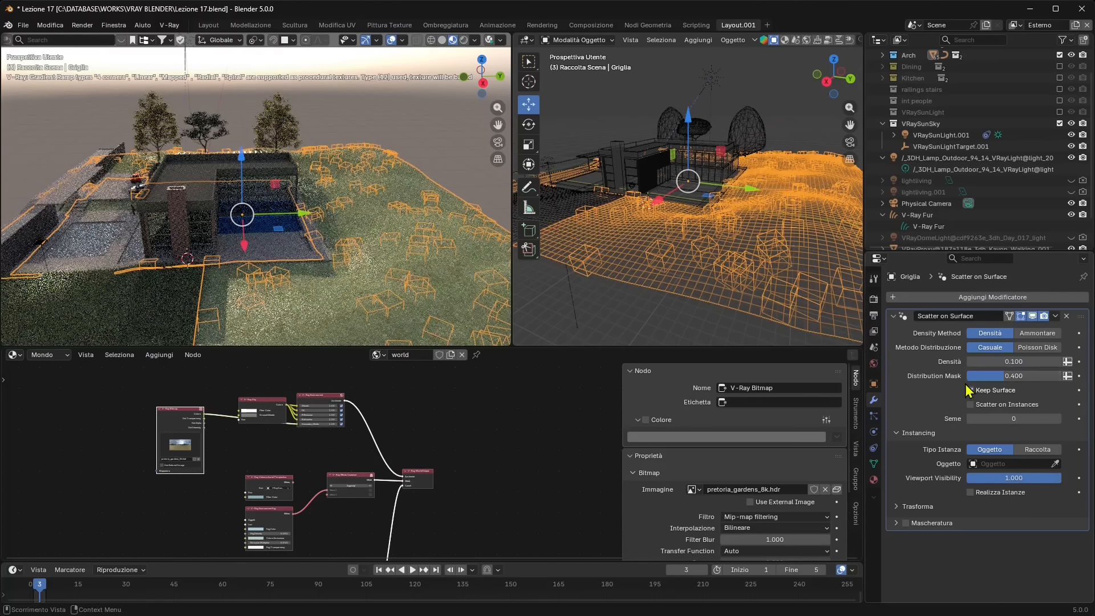
Scatter the autumn tulip tree over the terrain, keeping the original surface, with seed 29 and density 0.01
drag(1013, 418, 1052, 418)
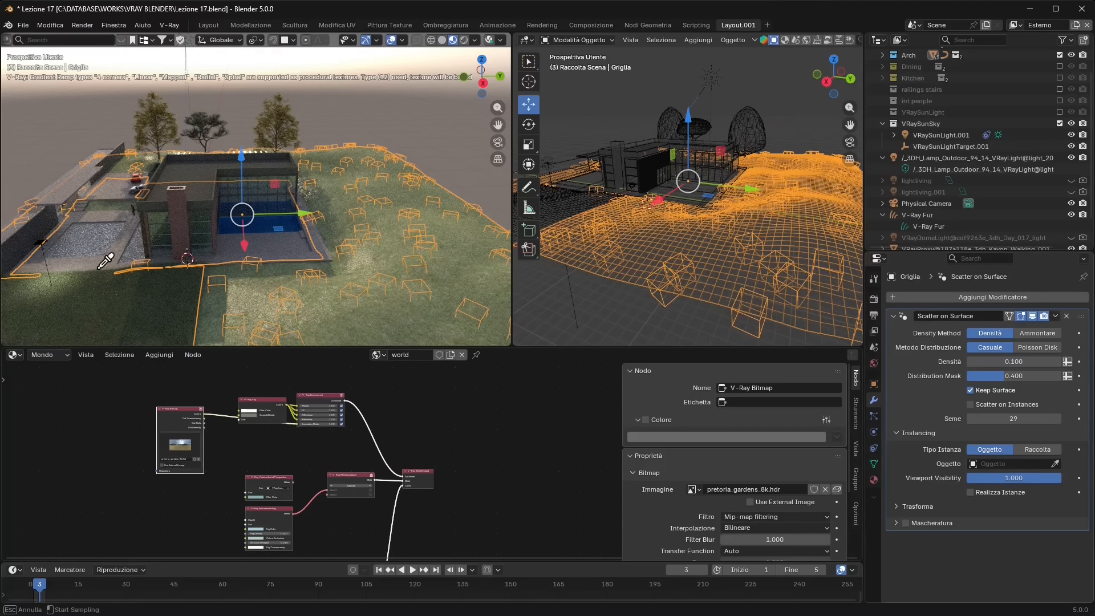
click(756, 143)
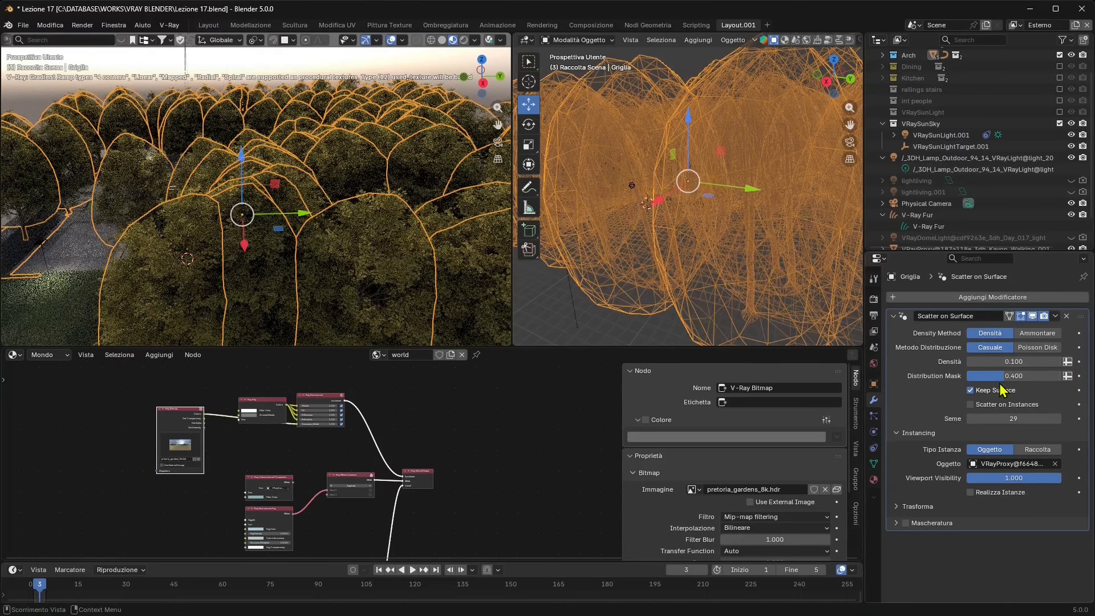
drag(977, 362, 974, 369)
click(1057, 363)
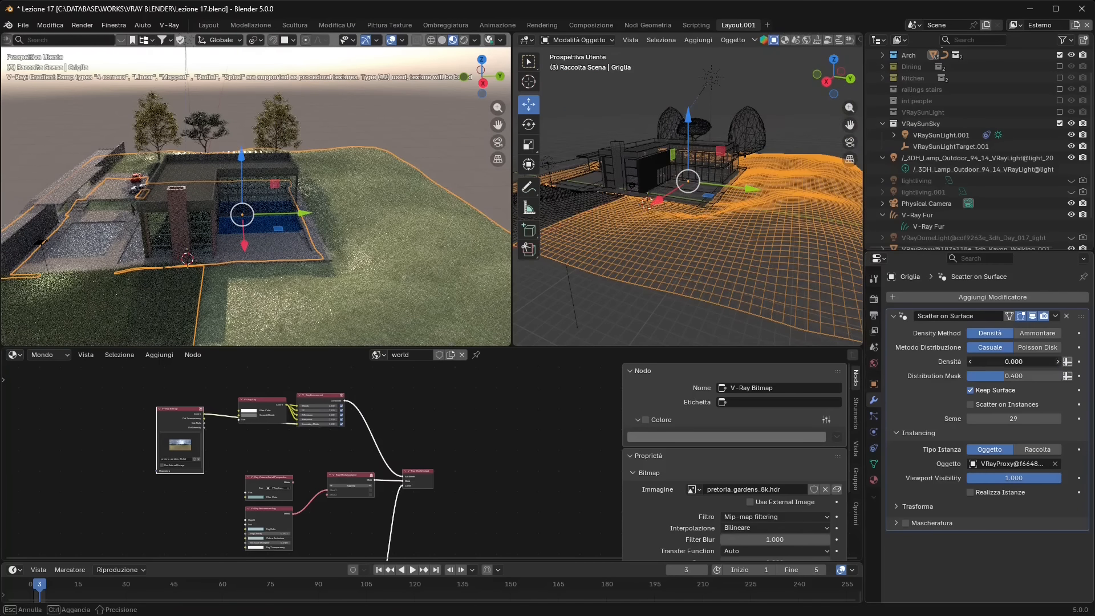
middle_drag(446, 216, 297, 196)
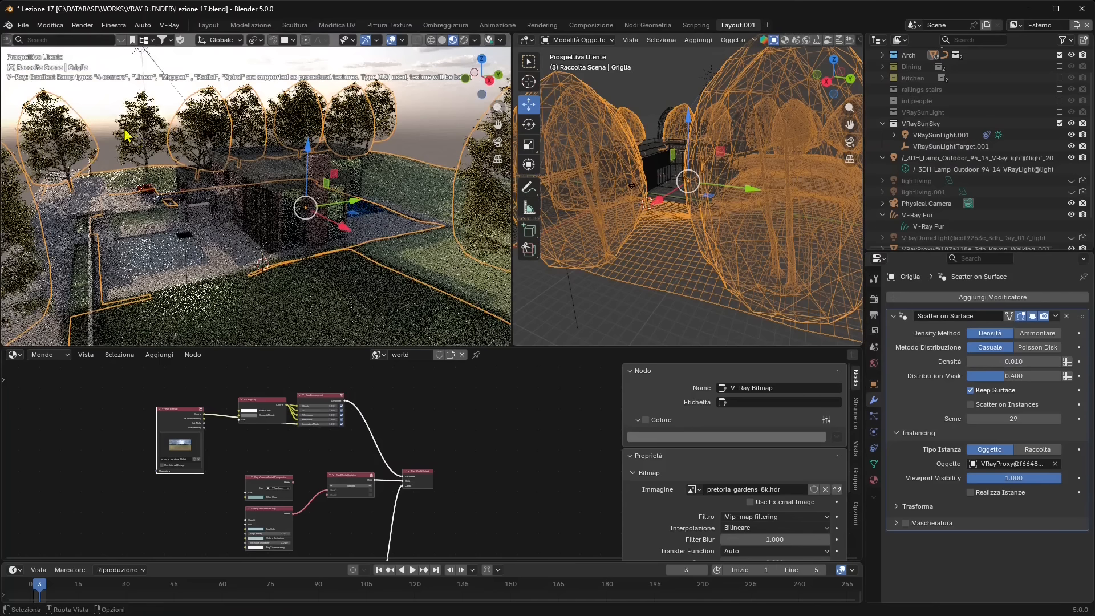
key(alt+a)
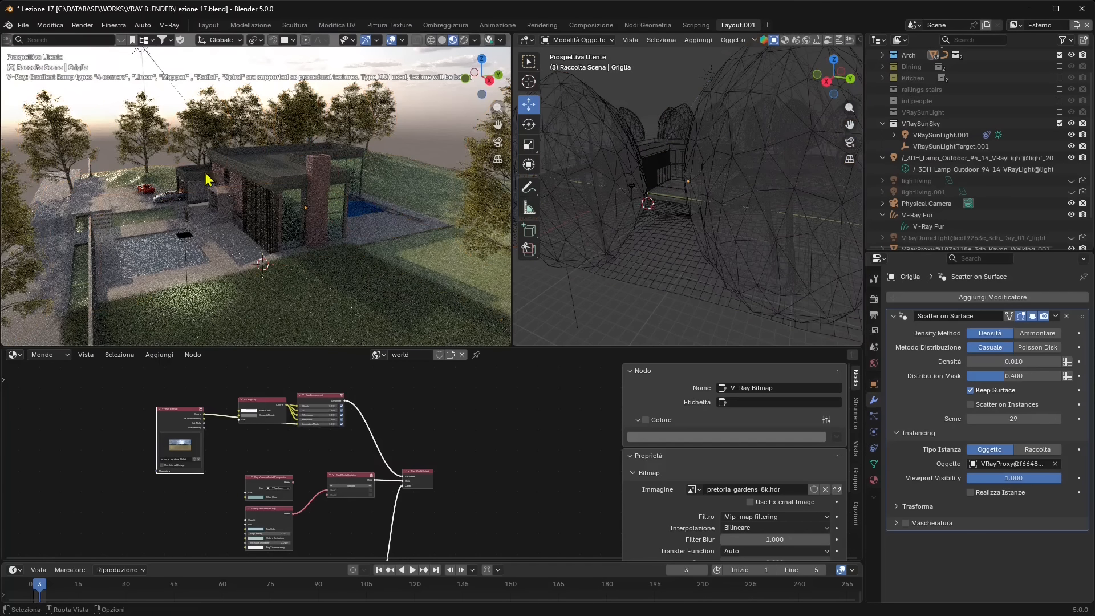
middle_drag(265, 210, 372, 158)
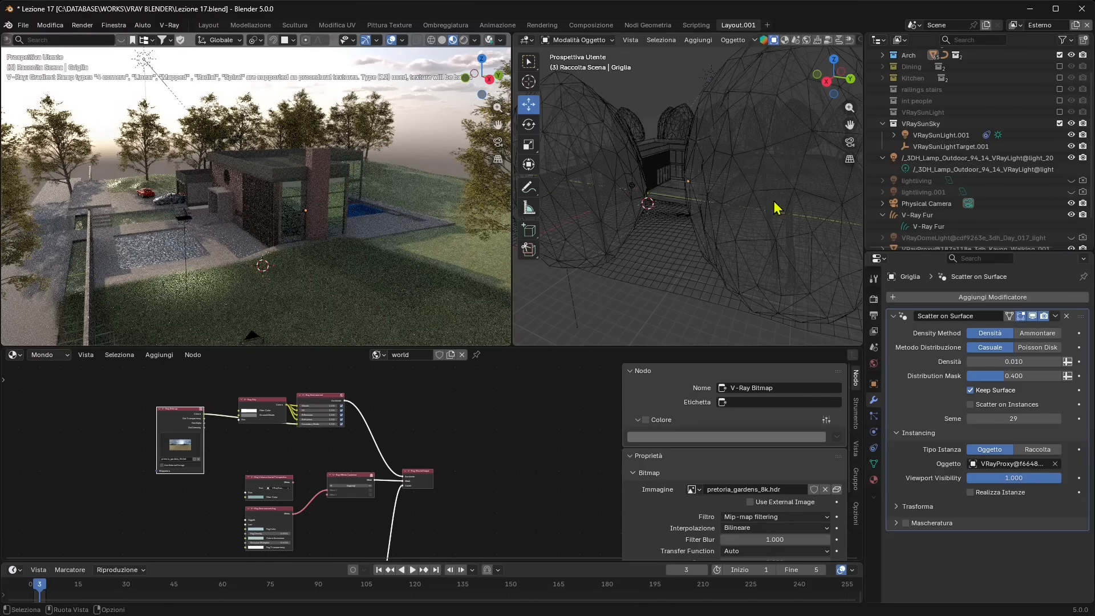
Scale the scattered trees to 0.36 in X, 0.37 in Y and 0.52 in Z
click(918, 506)
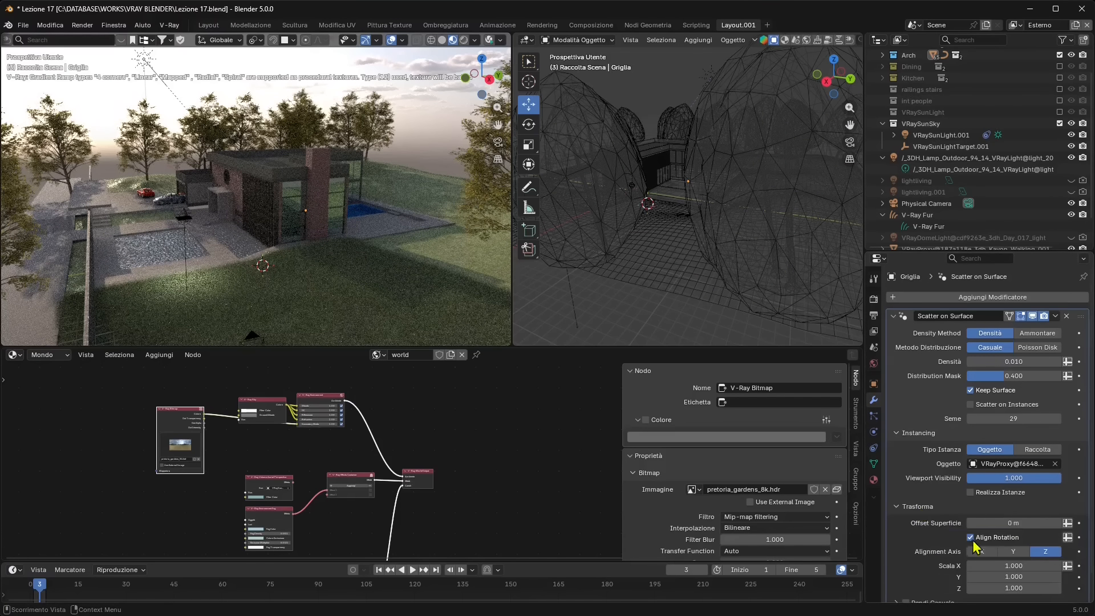
scroll(935, 522, down, 1)
drag(1013, 540, 946, 550)
drag(1013, 562, 946, 564)
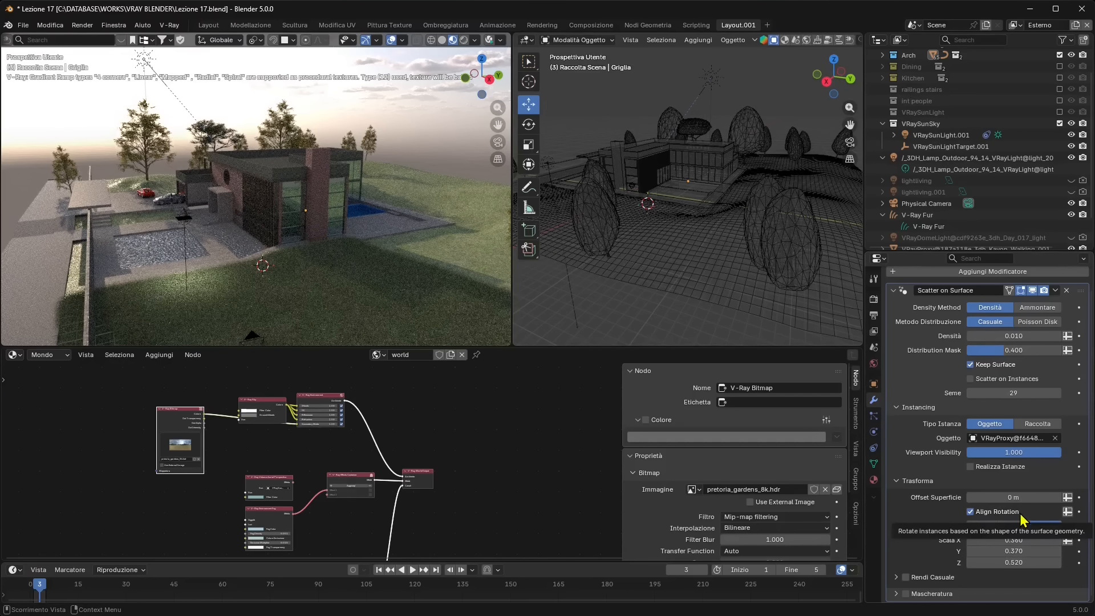
Enable randomization for the scattered trees and set random rotation to 0.33° in X, 1.56° in Y and 360° in Z
click(897, 577)
scroll(927, 542, down, 1)
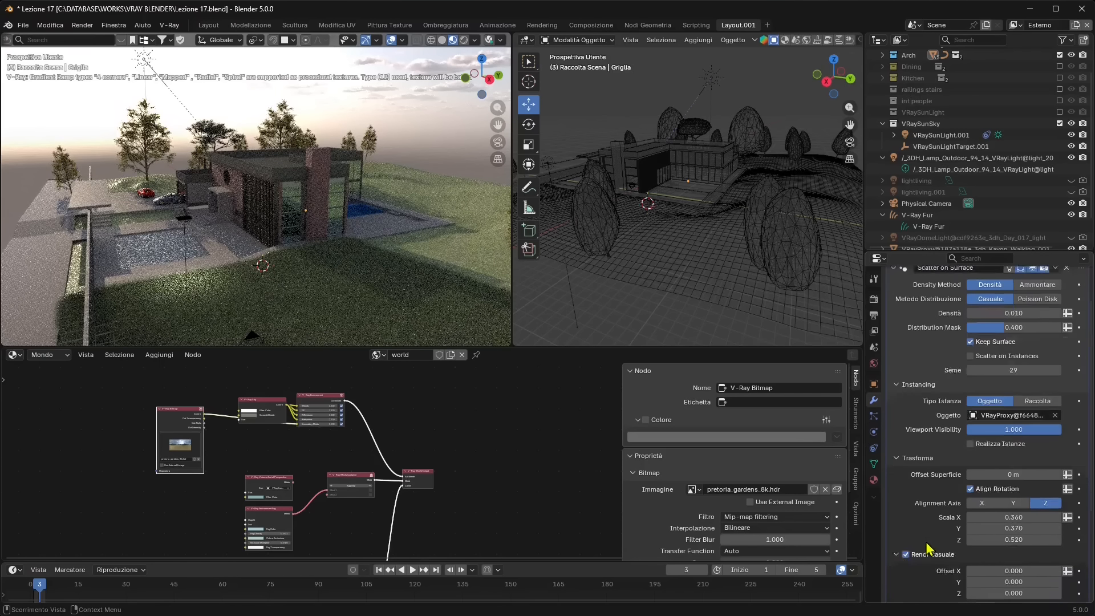
scroll(928, 549, down, 6)
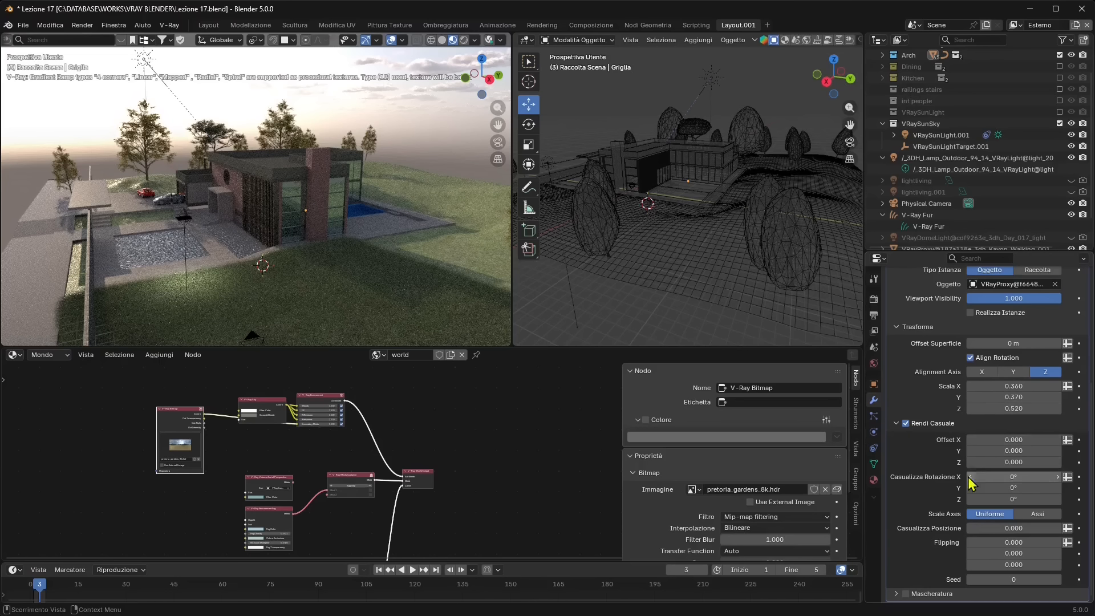
drag(992, 498, 1021, 499)
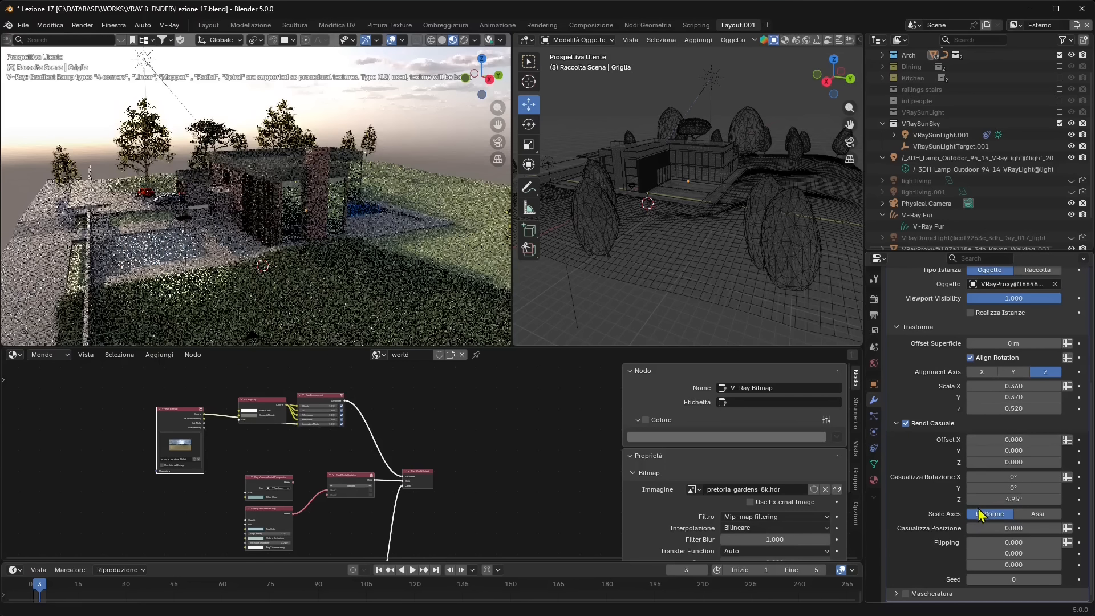
click(1019, 498)
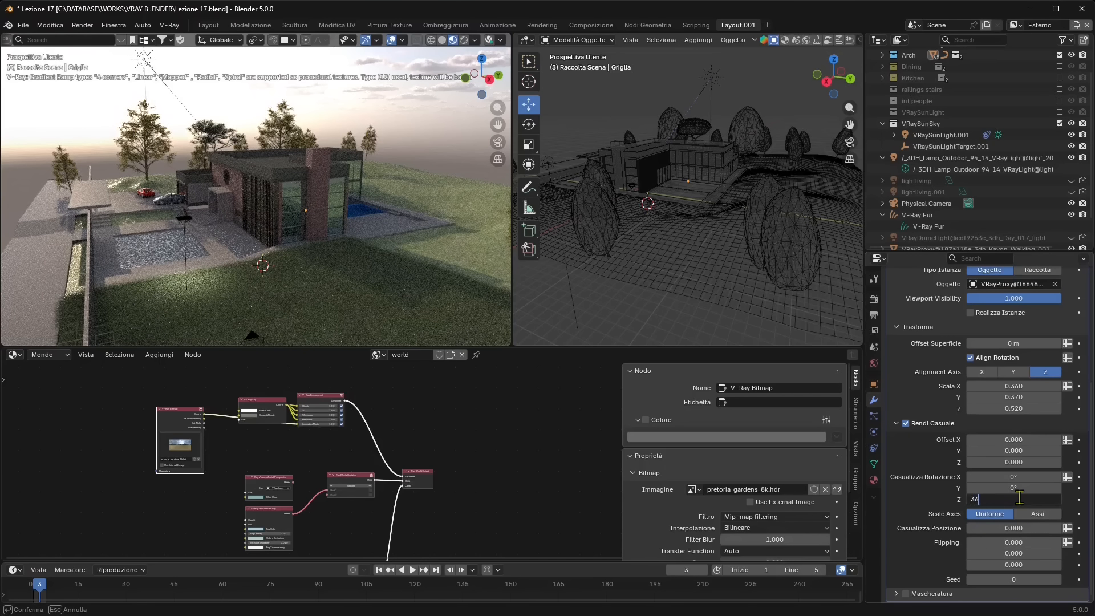
key(Return)
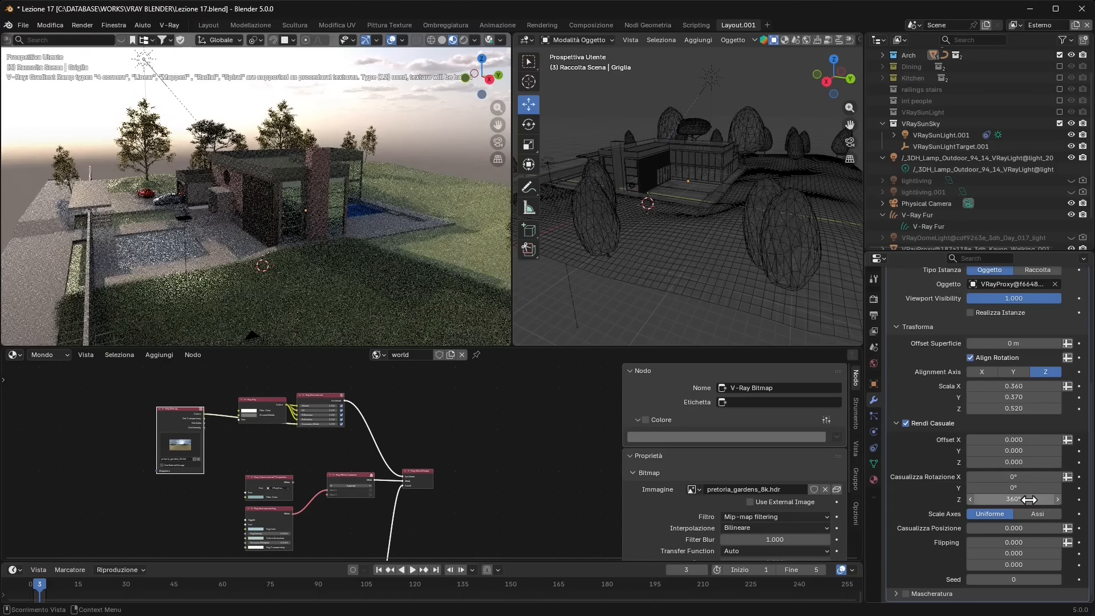
drag(990, 488, 988, 490)
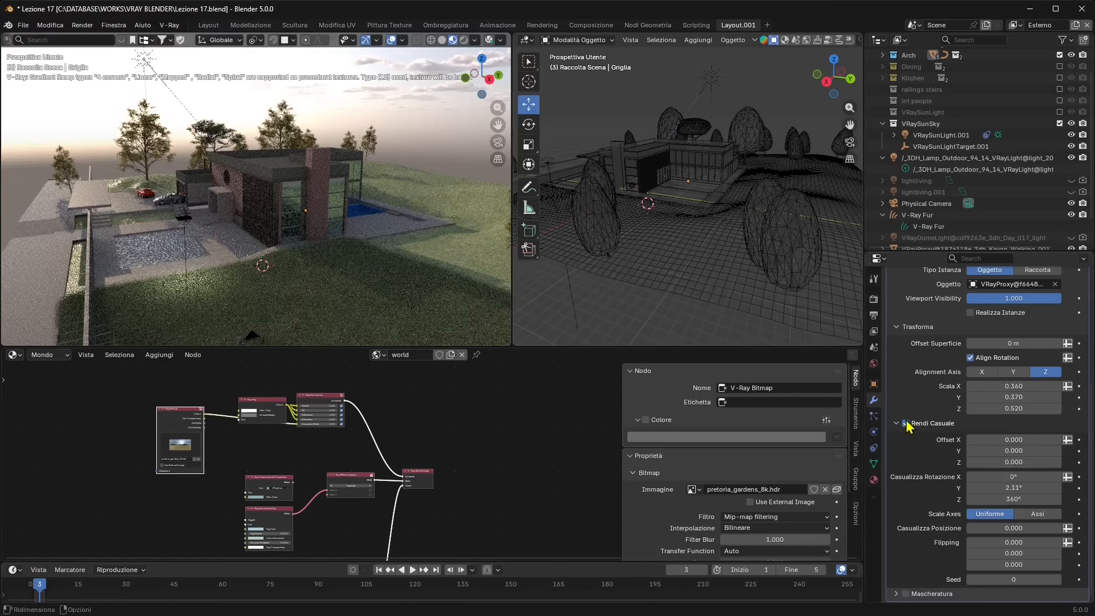
mouse_move(1020, 491)
mouse_down()
mouse_move(1008, 492)
mouse_move(1014, 476)
mouse_up()
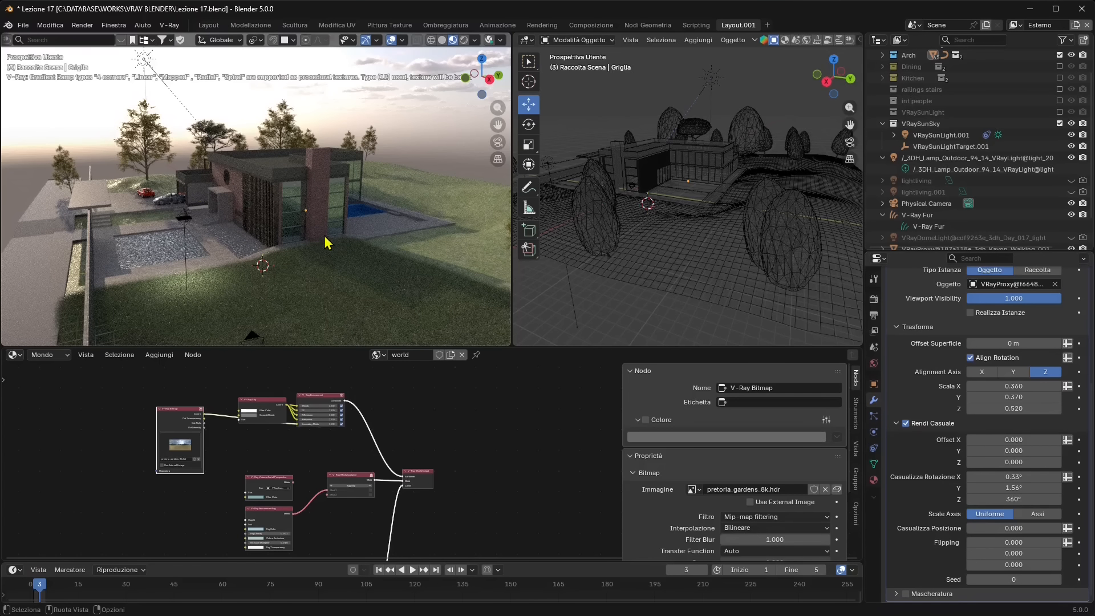
Select the terrain and set its tree scatter's density to 0.03 and seed to 5
scroll(342, 246, down, 1)
middle_drag(324, 236, 281, 245)
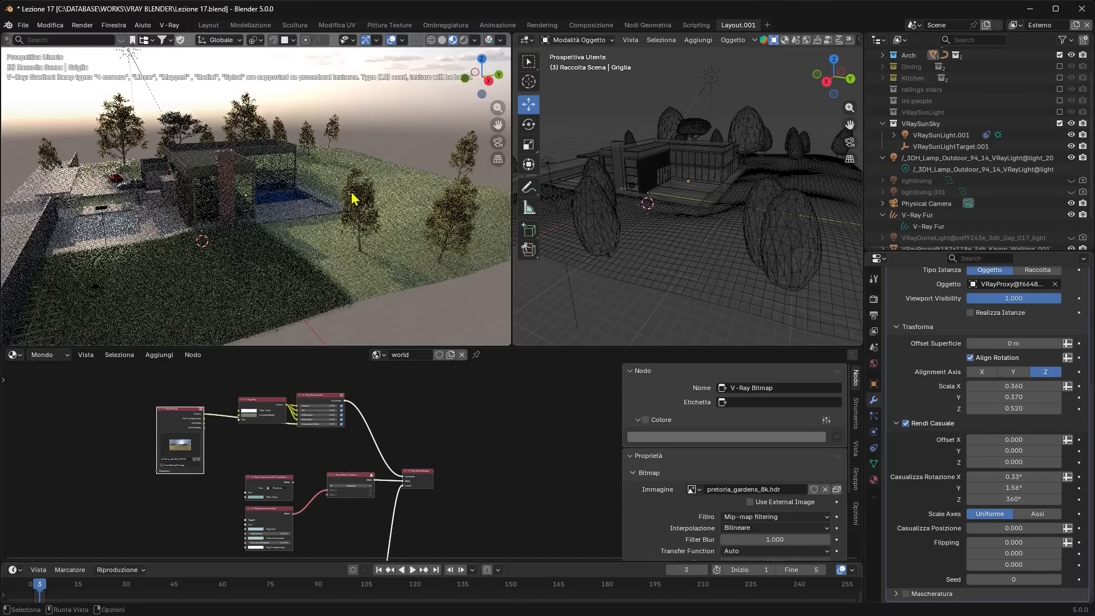
click(365, 182)
scroll(1004, 394, up, 3)
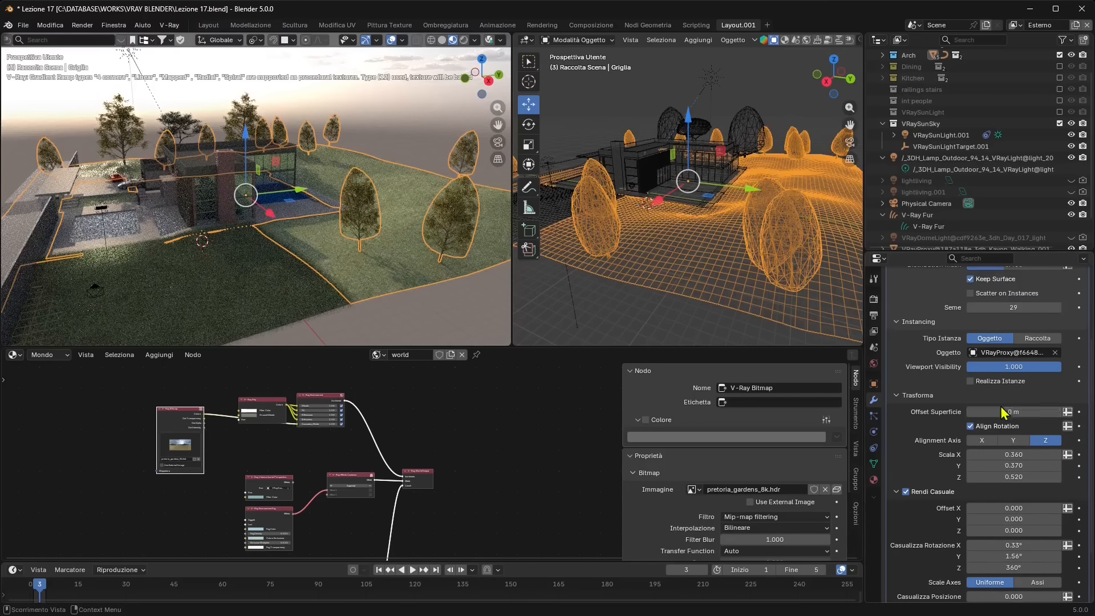
scroll(1002, 407, up, 3)
drag(1012, 362, 1031, 362)
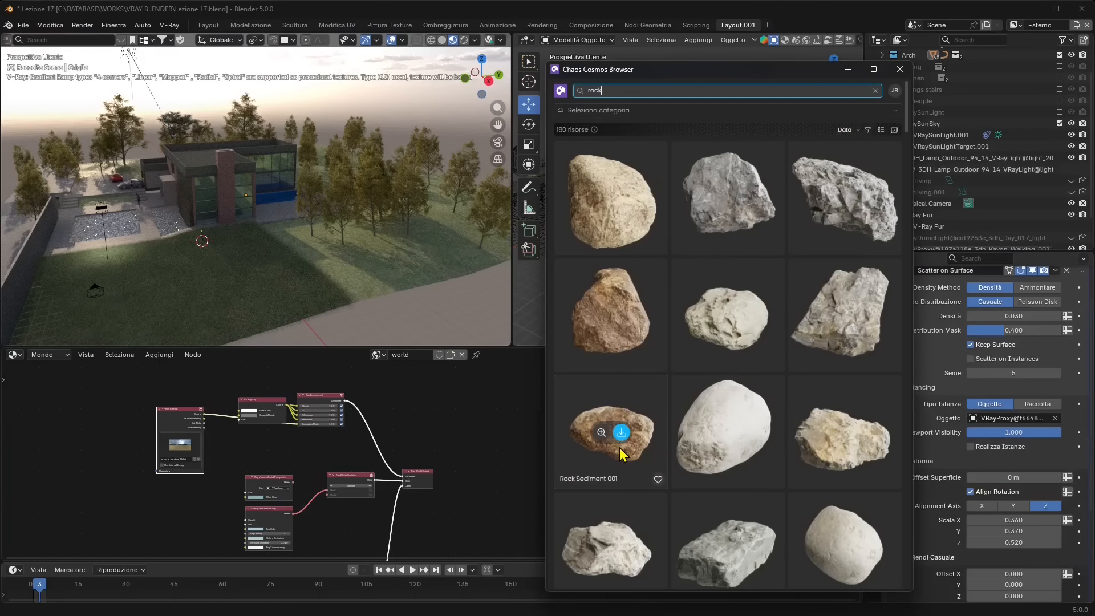
Find Rock Rough 004 among the Chaos Cosmos rock assets, mark it as a favourite and import it into the scene
scroll(696, 440, down, 2)
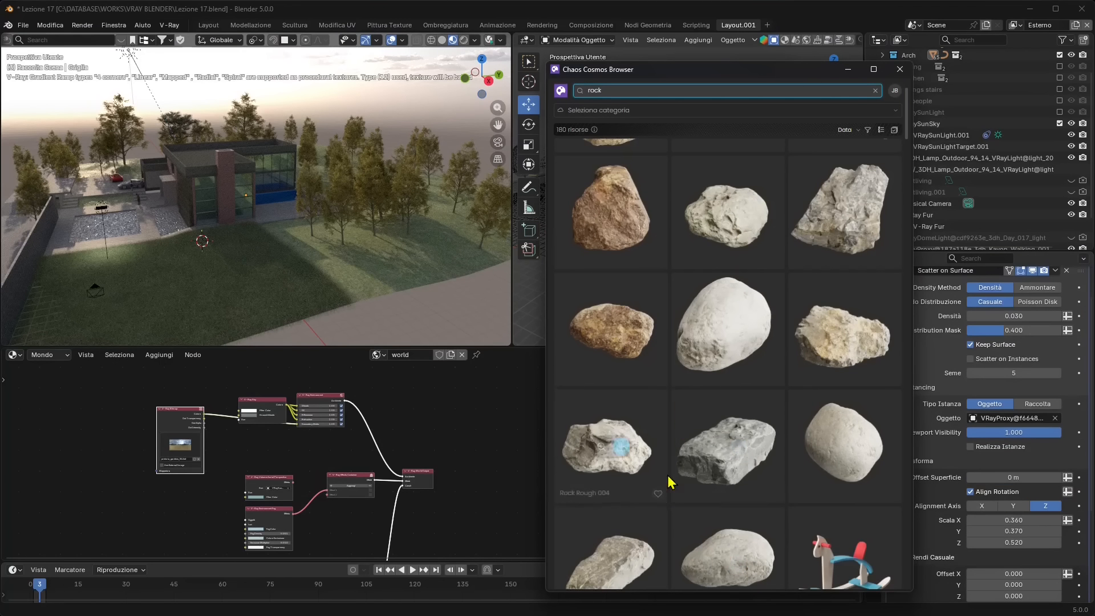
click(658, 494)
click(621, 447)
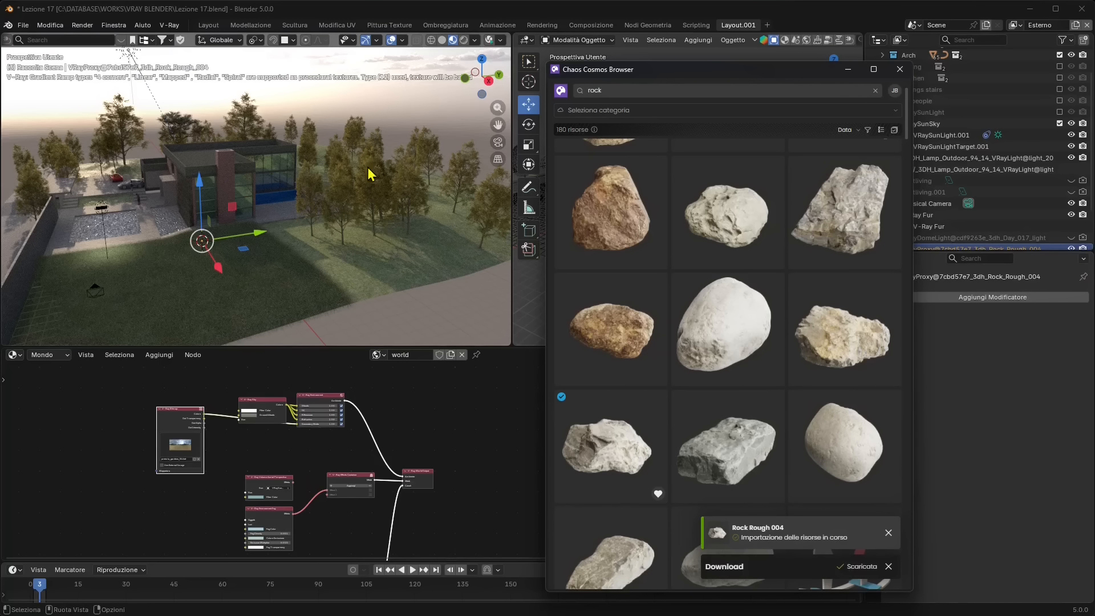
click(899, 69)
scroll(953, 163, down, 2)
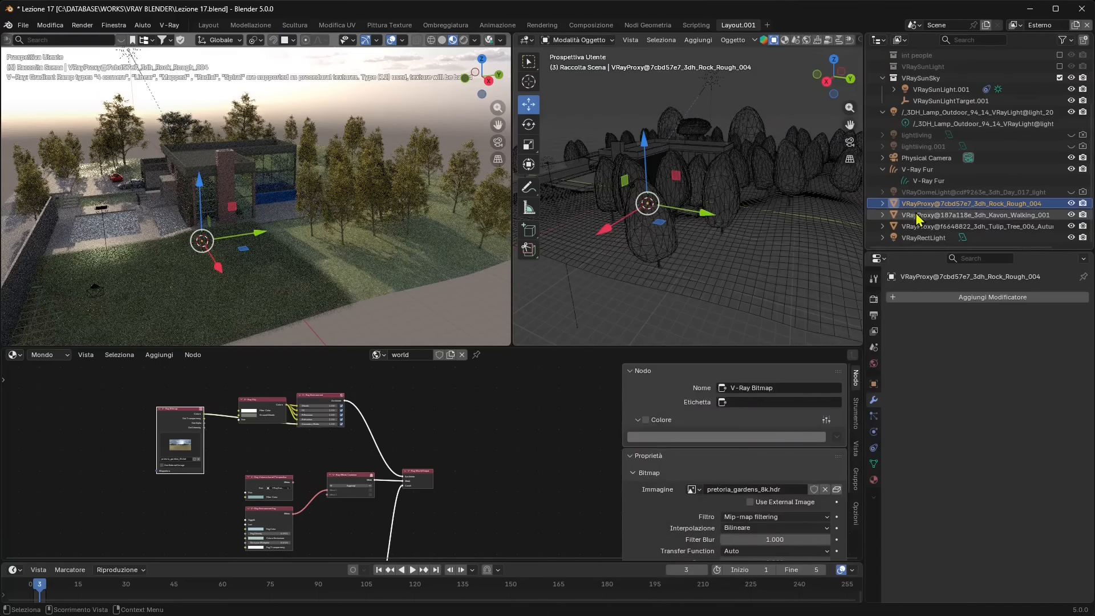
Move the imported rock from in front of the house across the paved courtyard towards the boundary wall
scroll(669, 219, up, 6)
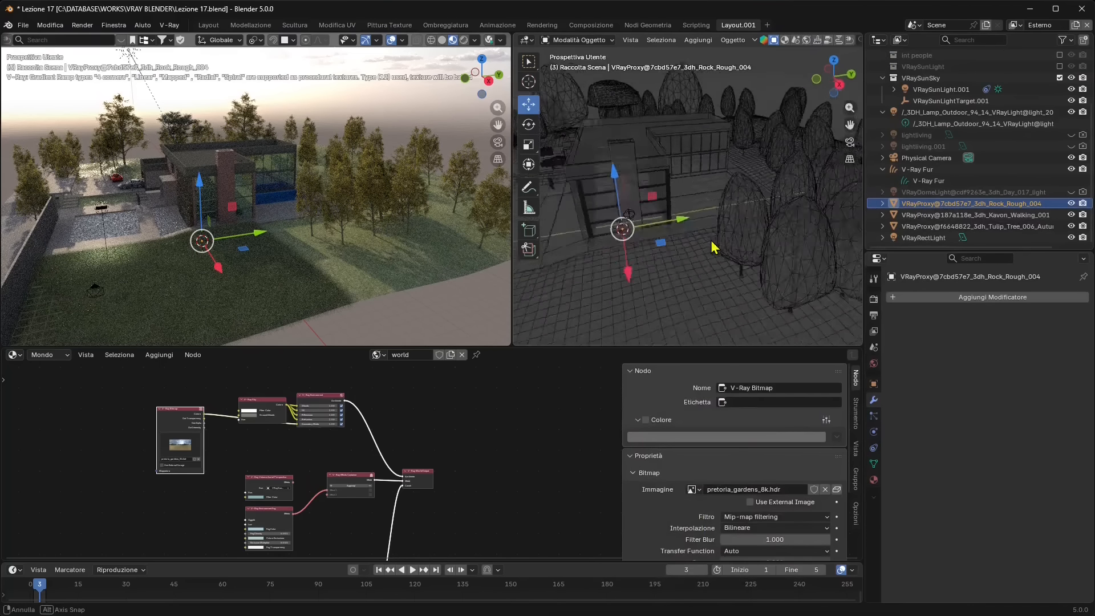
drag(590, 224, 581, 171)
drag(610, 260, 666, 330)
middle_drag(682, 310, 635, 271)
scroll(650, 268, down, 5)
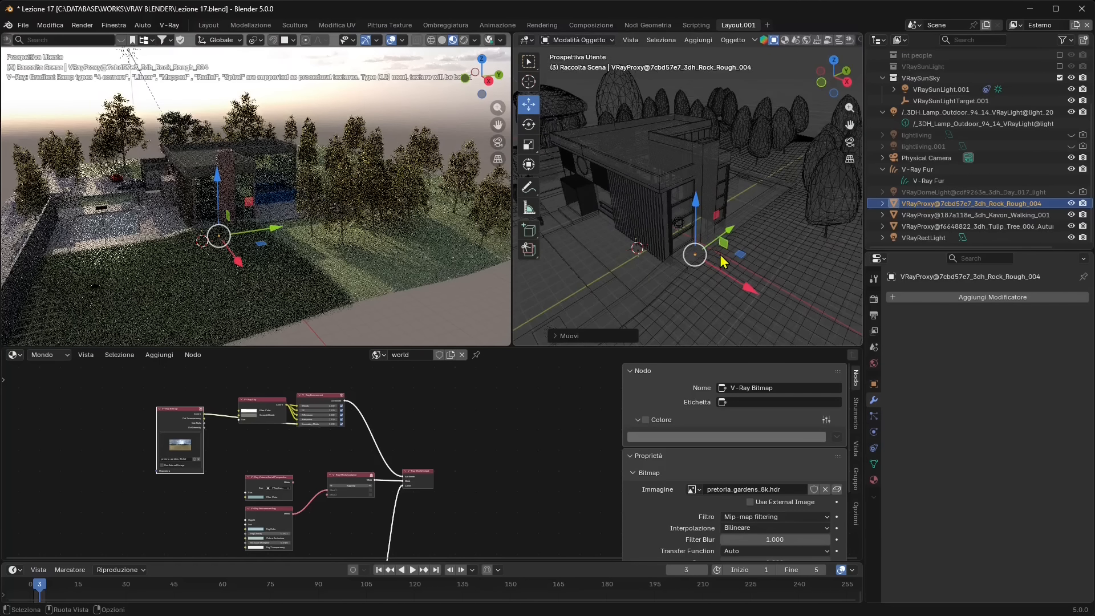
drag(733, 255, 609, 266)
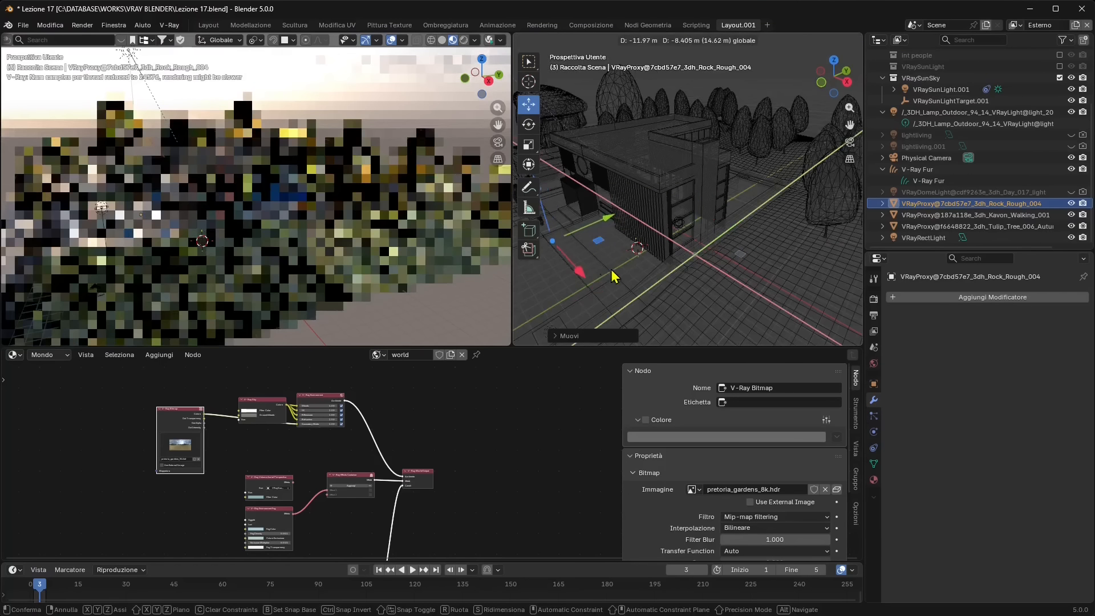
middle_drag(609, 265, 672, 264)
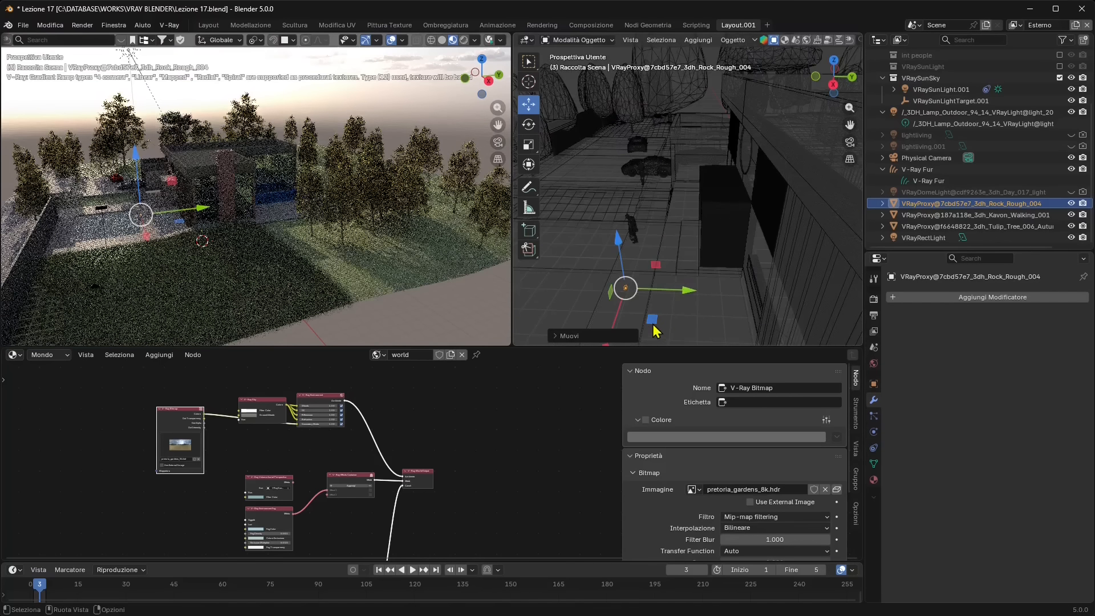
drag(654, 325, 599, 240)
middle_drag(576, 251, 705, 222)
scroll(632, 236, up, 4)
shift+middle_drag(705, 222, 630, 249)
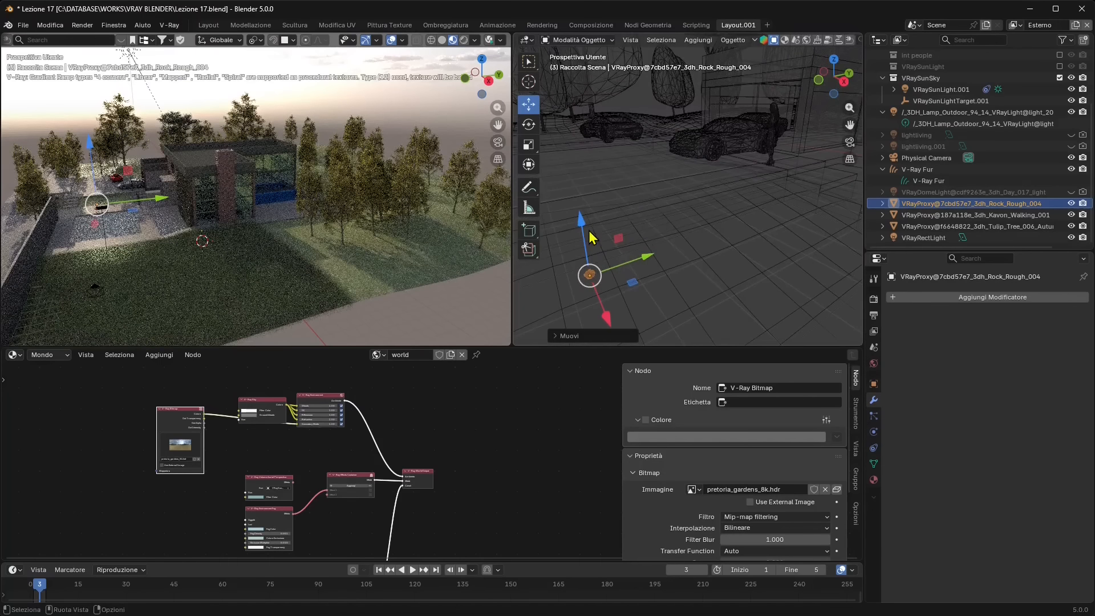
drag(586, 228, 593, 183)
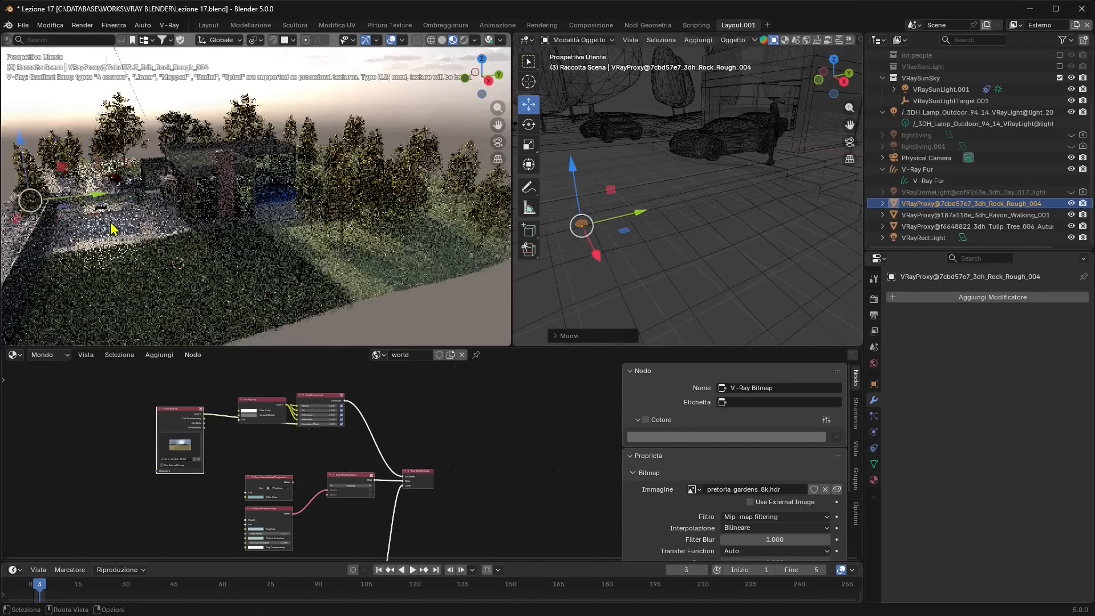
Place the rock on the grass bed beside the outdoor steps and adjust its height to the ground
shift+middle_drag(113, 230, 358, 266)
drag(346, 284, 371, 315)
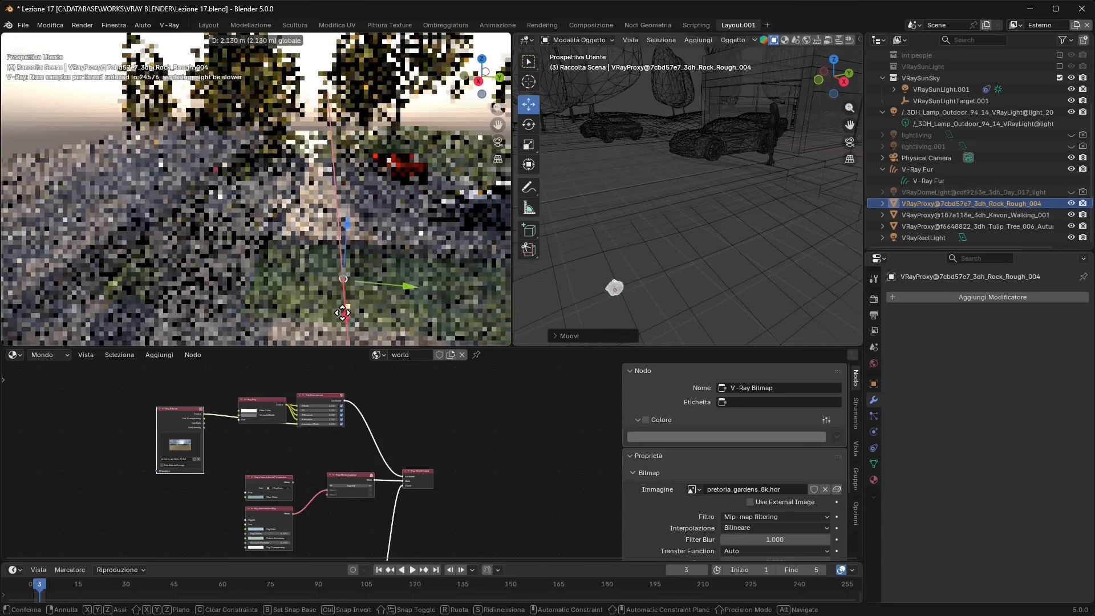
mouse_move(355, 294)
middle_down()
mouse_move(389, 283)
mouse_move(357, 290)
middle_up()
drag(342, 242, 409, 216)
shift+middle_drag(599, 268, 781, 226)
middle_drag(591, 234, 723, 254)
scroll(665, 235, down, 4)
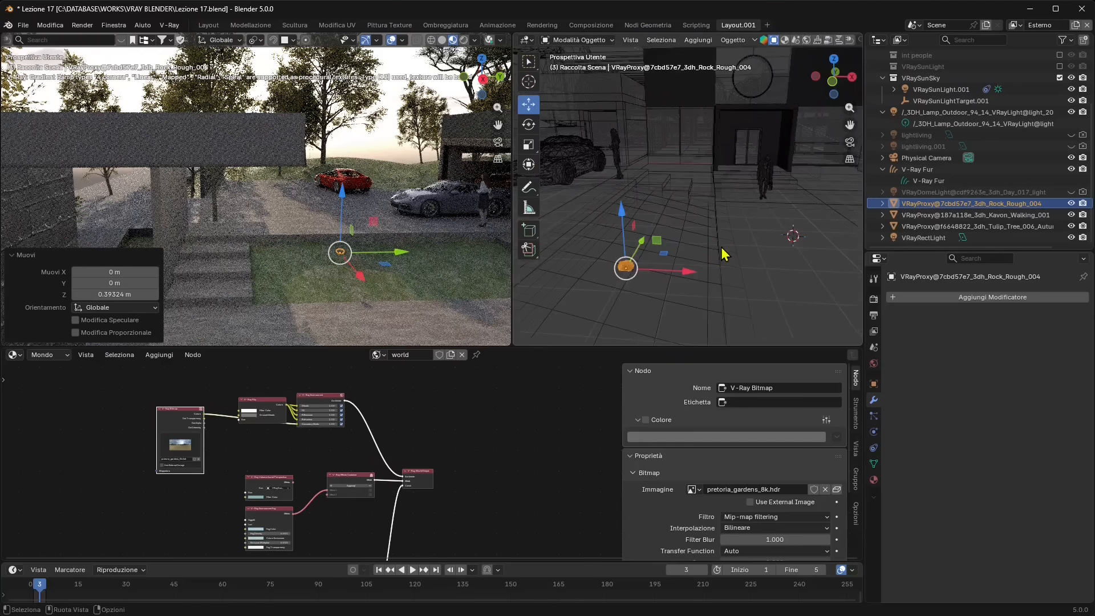
drag(622, 213, 627, 235)
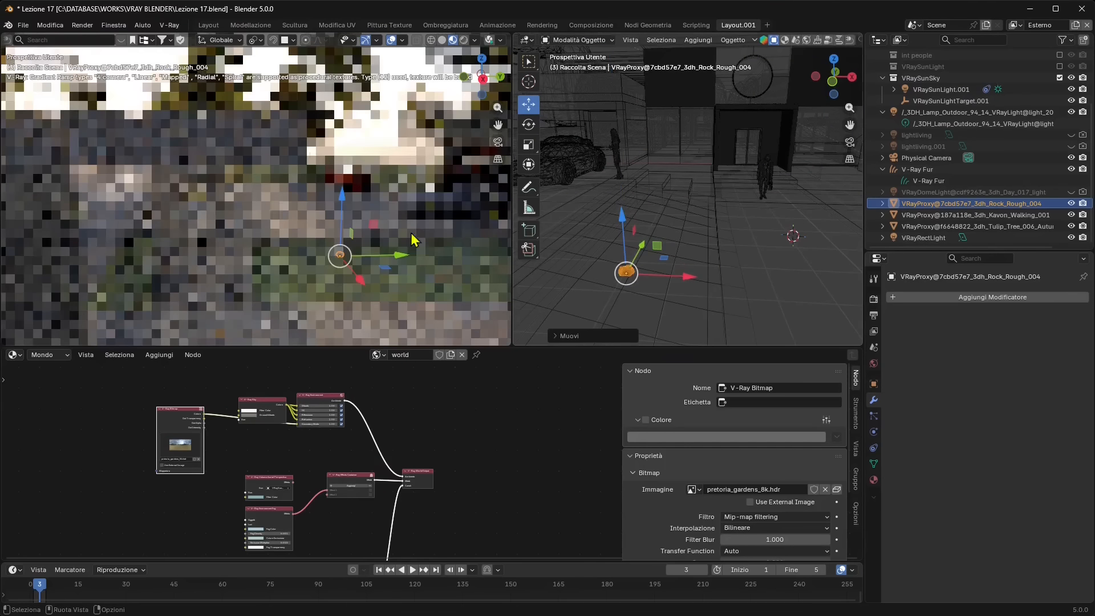
Scale the rock up uniformly to about three times its size and reposition it on the grass bed
click(528, 145)
key(s)
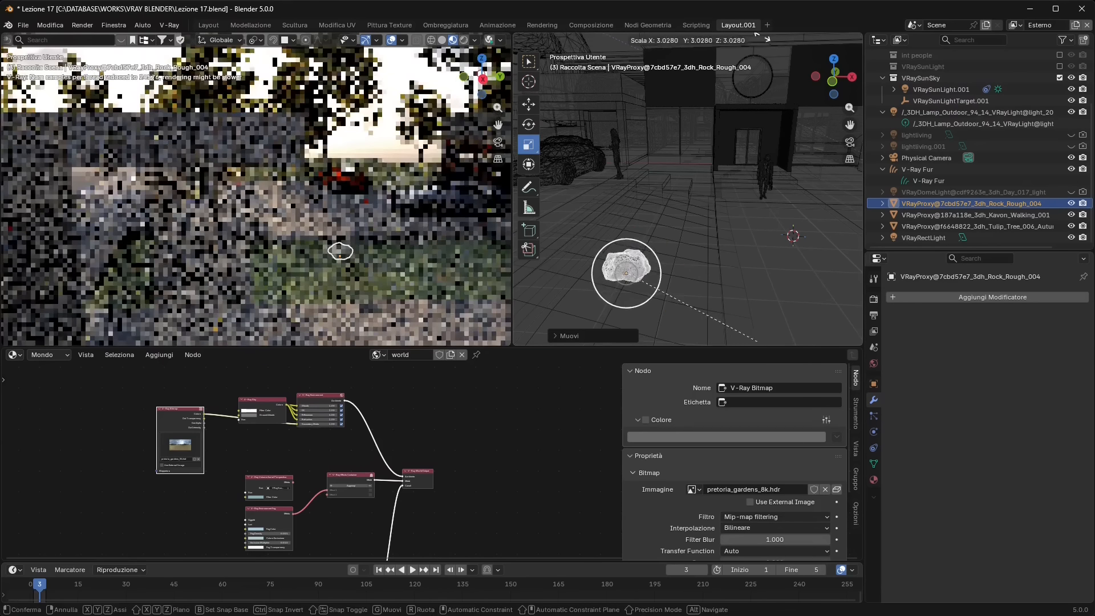
click(784, 50)
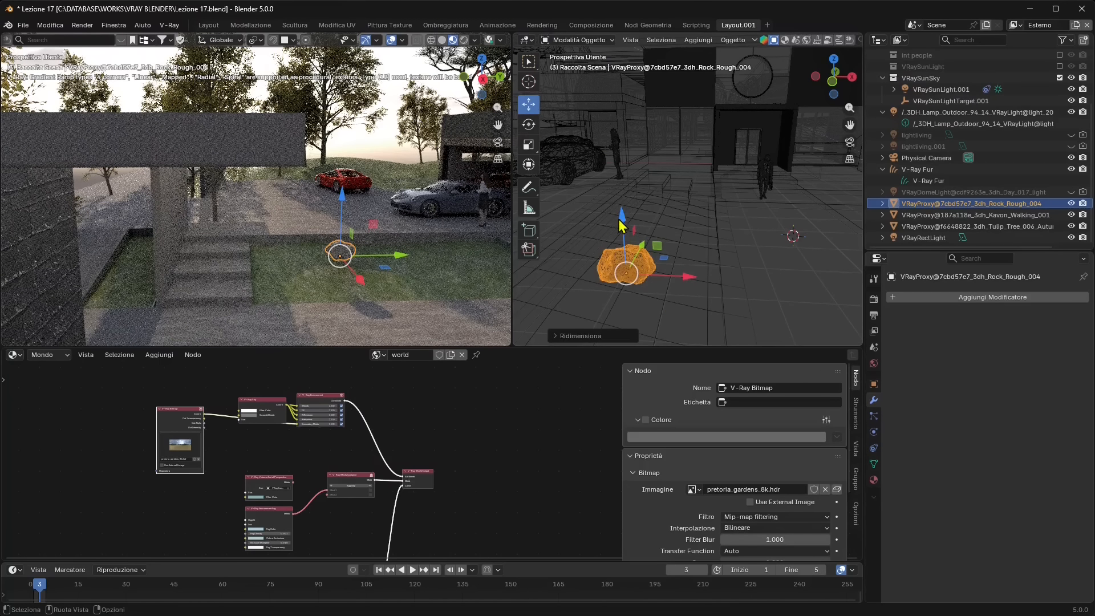
drag(622, 225, 728, 267)
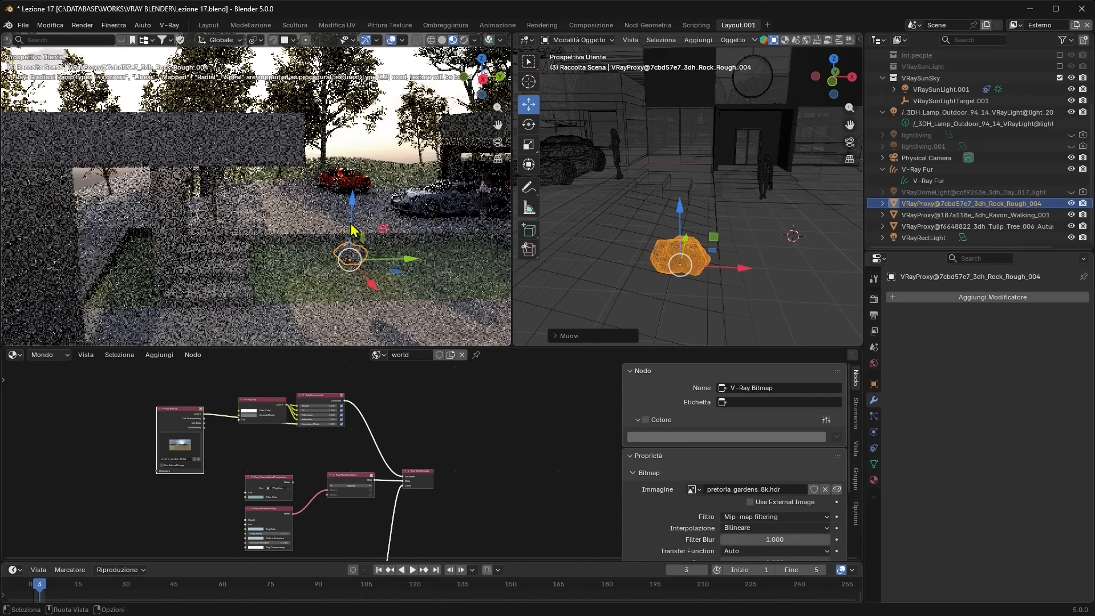
Select the Griglia terrain beside the lawn and collapse its existing Scatter on Surface modifier
middle_drag(352, 231, 308, 227)
scroll(351, 260, down, 4)
click(350, 258)
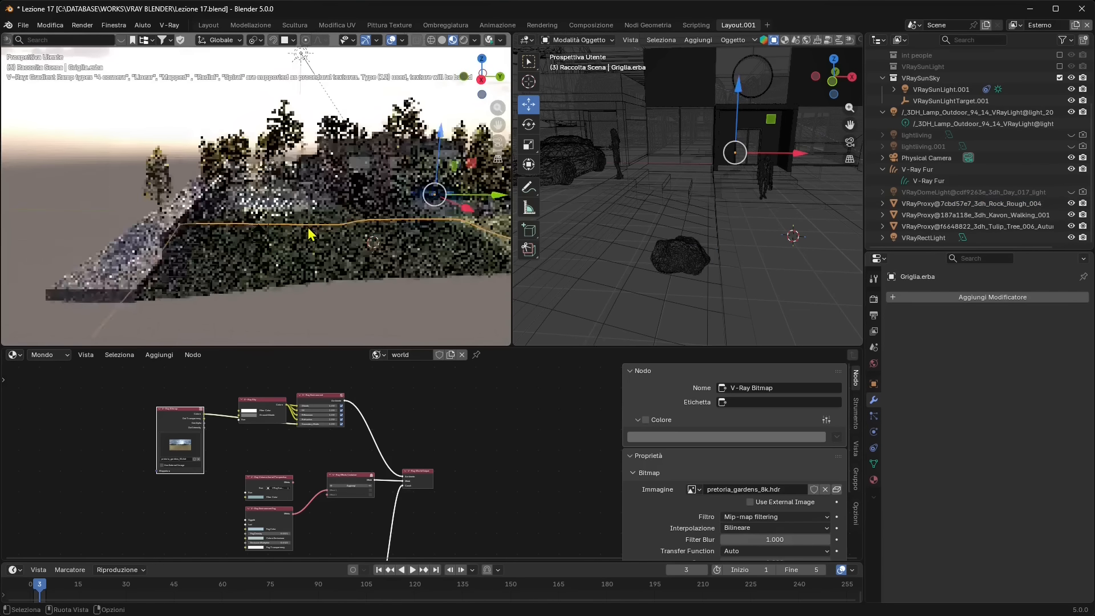
scroll(311, 238, down, 1)
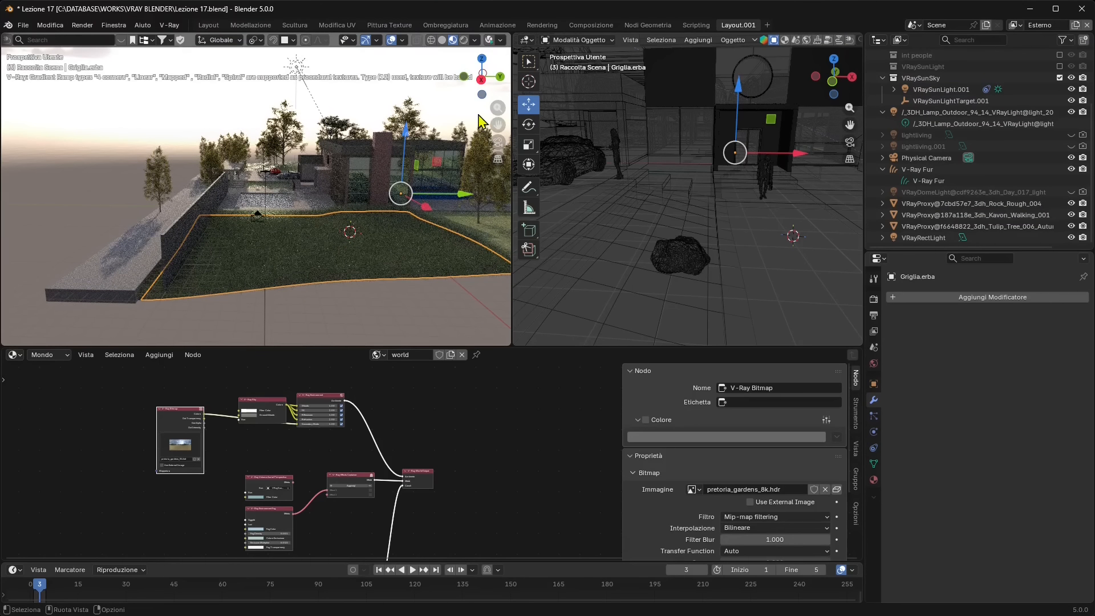
click(497, 144)
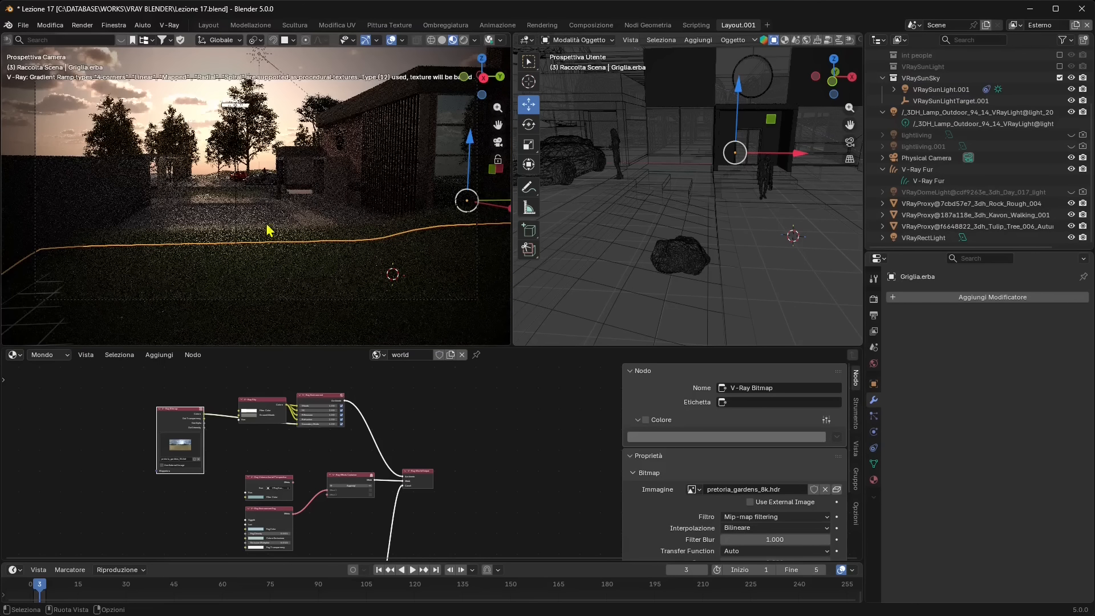
click(497, 143)
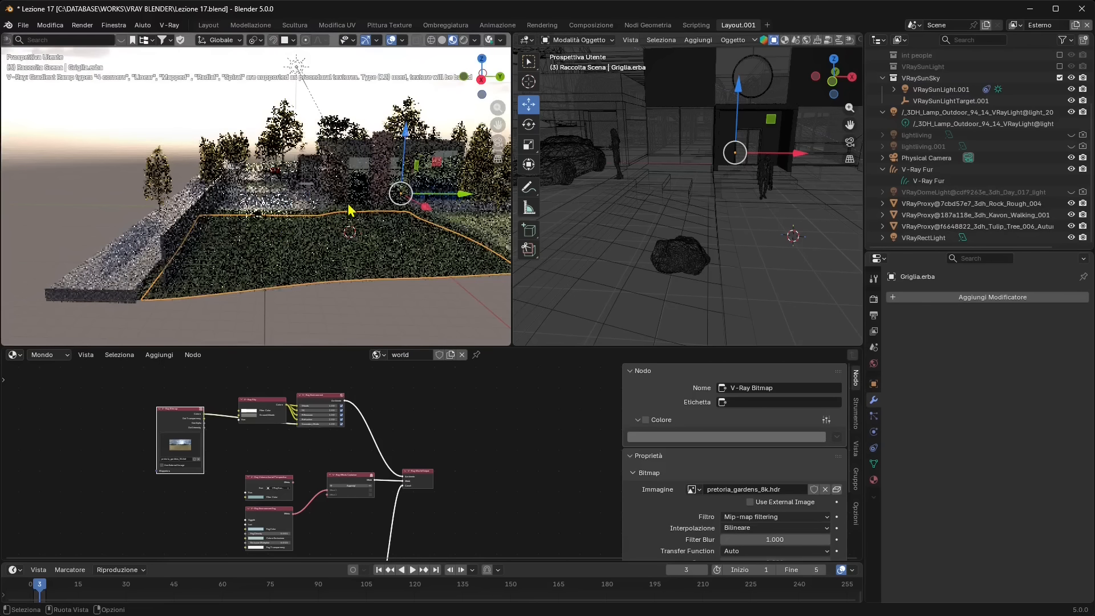
middle_drag(376, 214, 395, 271)
click(403, 258)
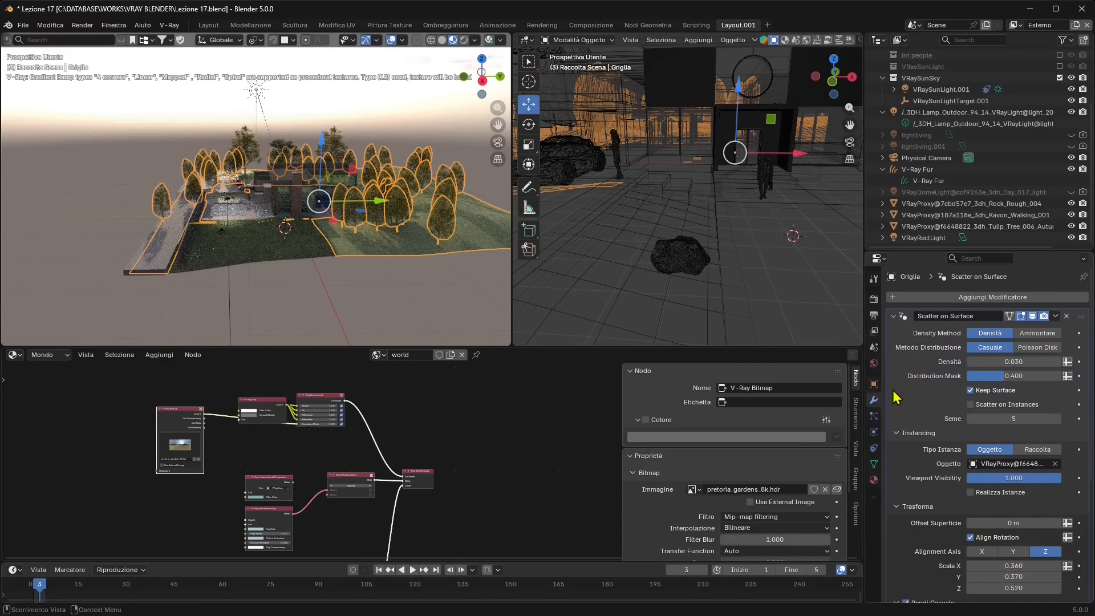
click(893, 316)
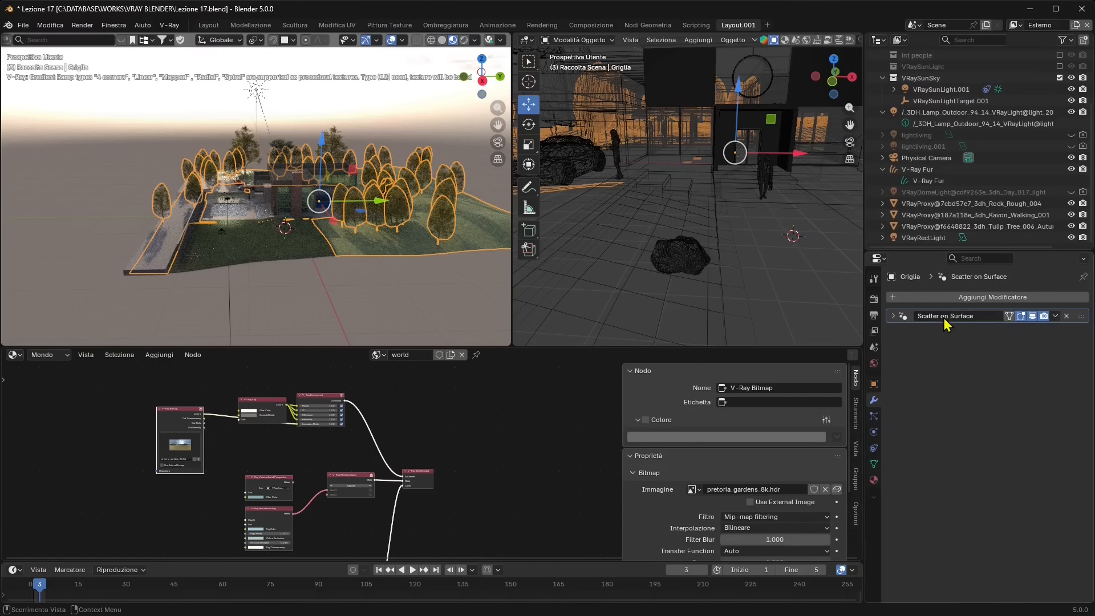
click(949, 299)
key(space)
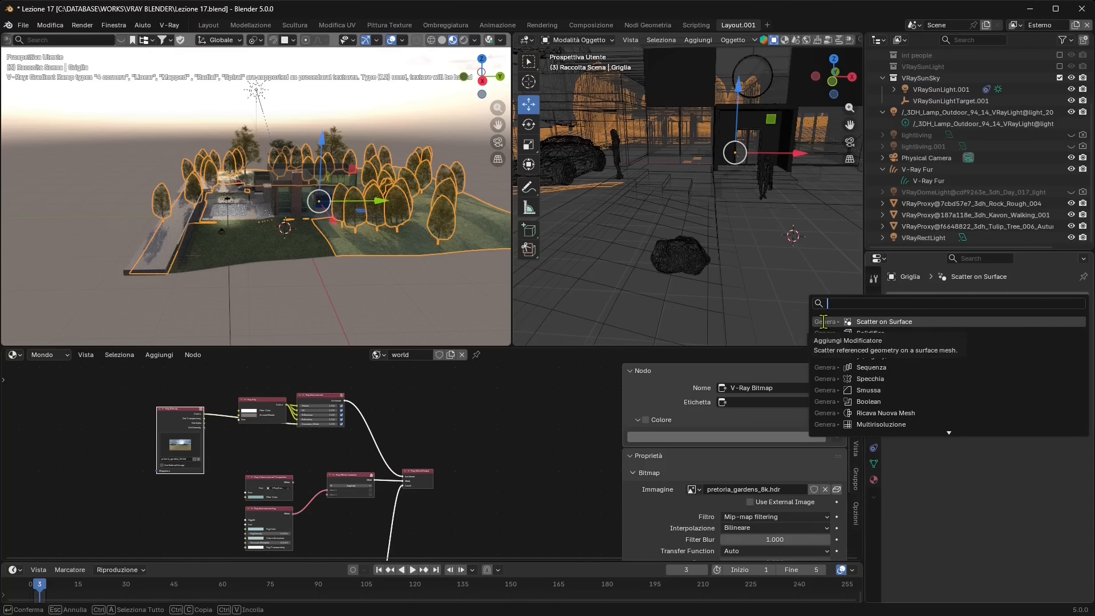
click(927, 468)
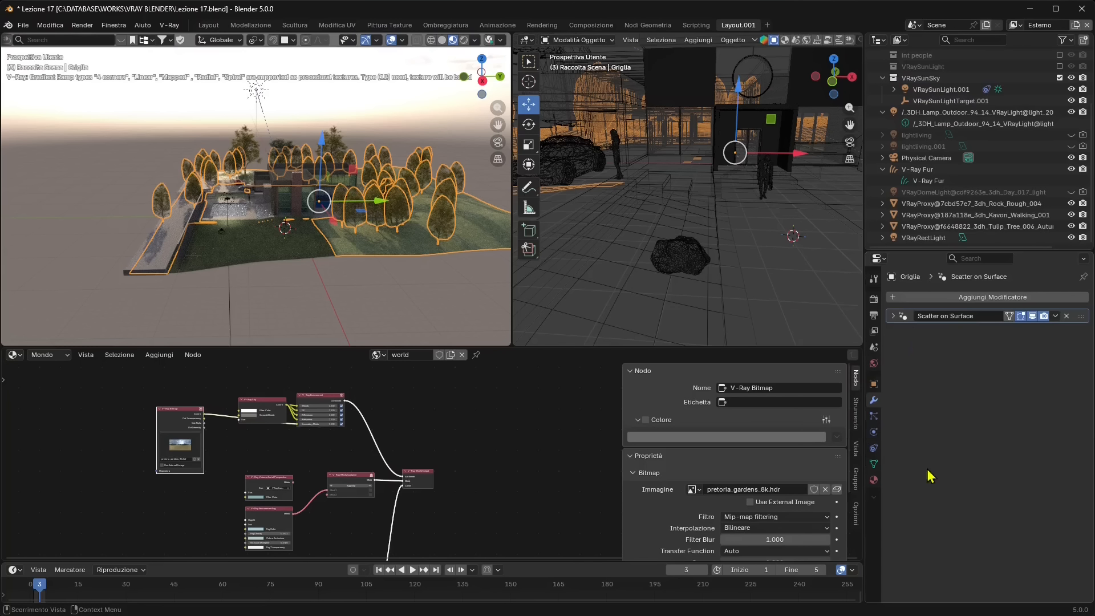
Add a second Scatter on Surface modifier to the Griglia terrain and set its density to 0.1
click(893, 297)
mouse_move(874, 325)
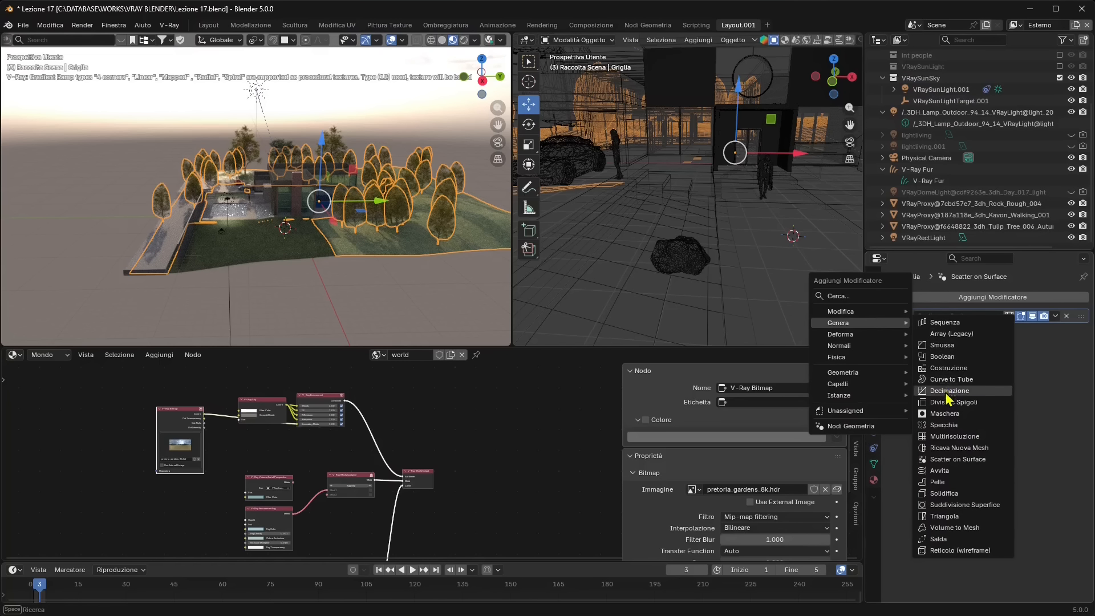
click(933, 460)
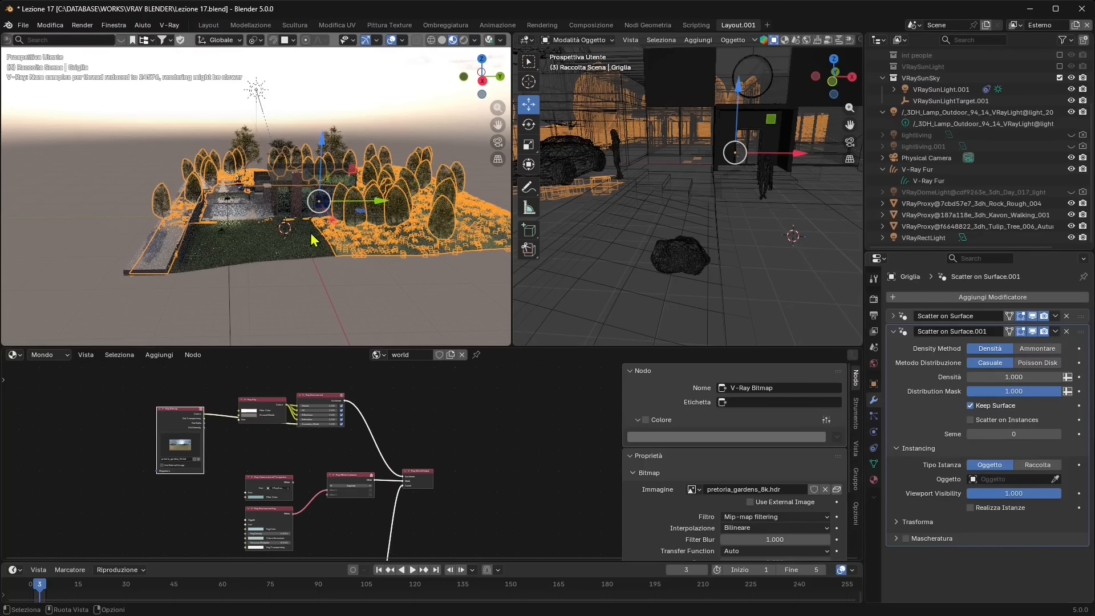
click(1017, 376)
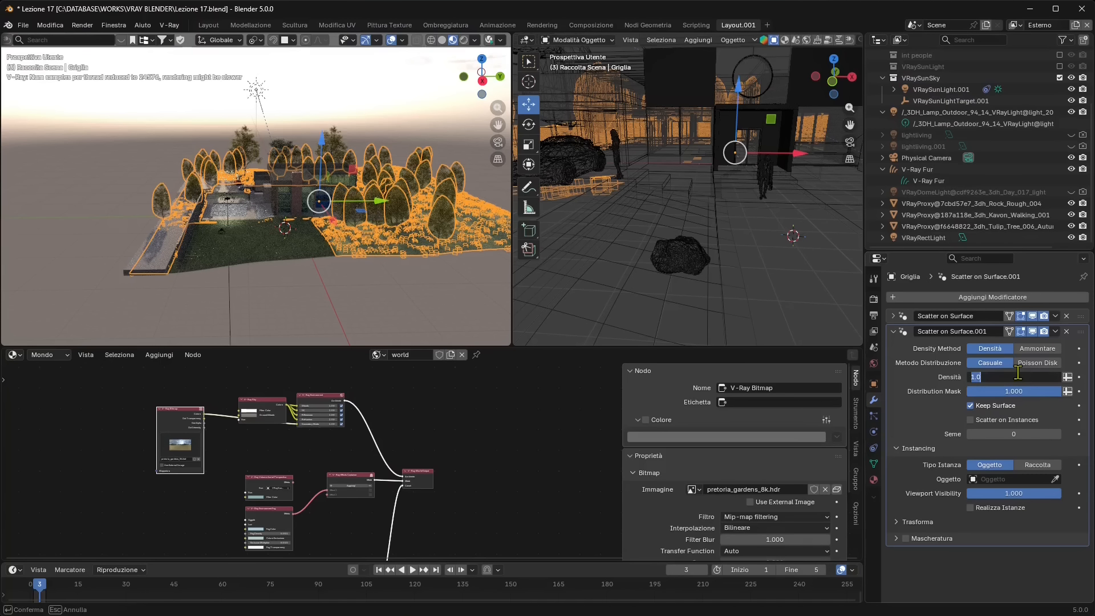
key(Return)
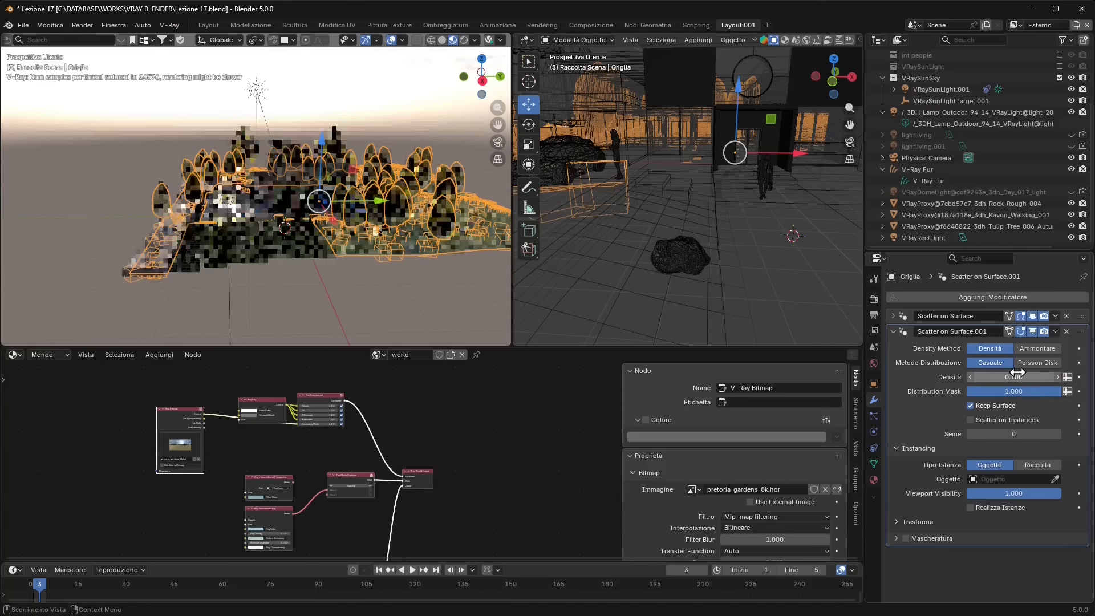
Assign the Rock_Rough_004 proxy as the instance object of the second scatter modifier
scroll(288, 273, up, 5)
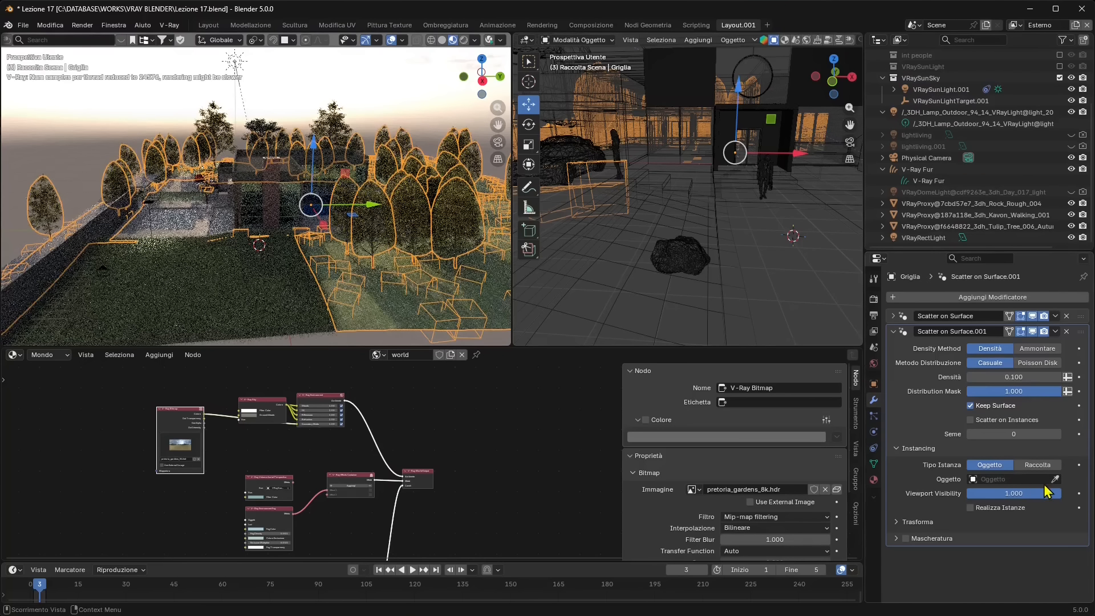
click(992, 479)
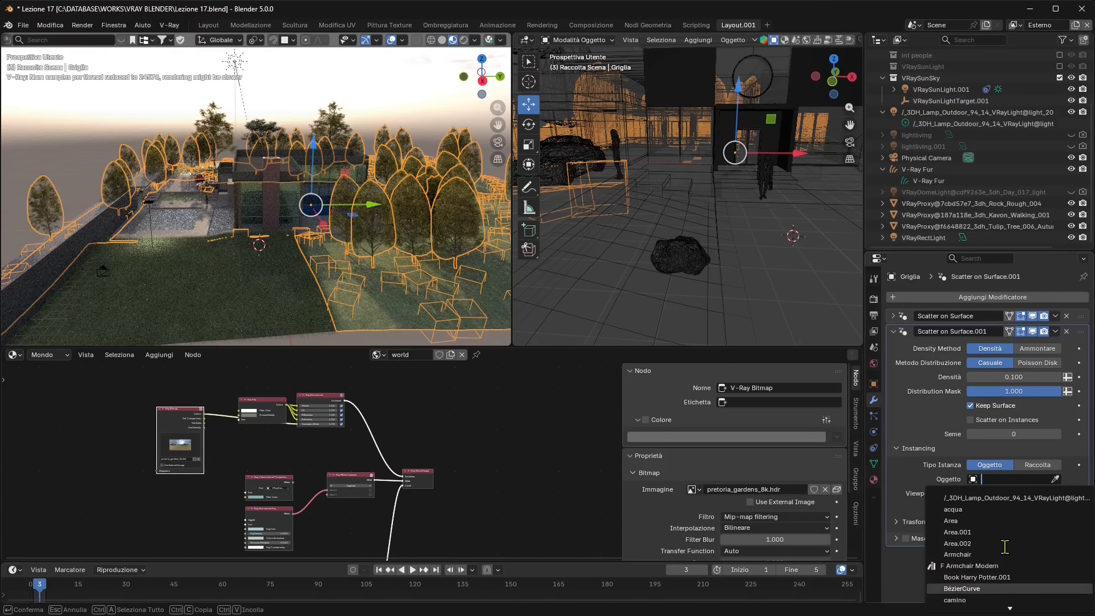
text(rock)
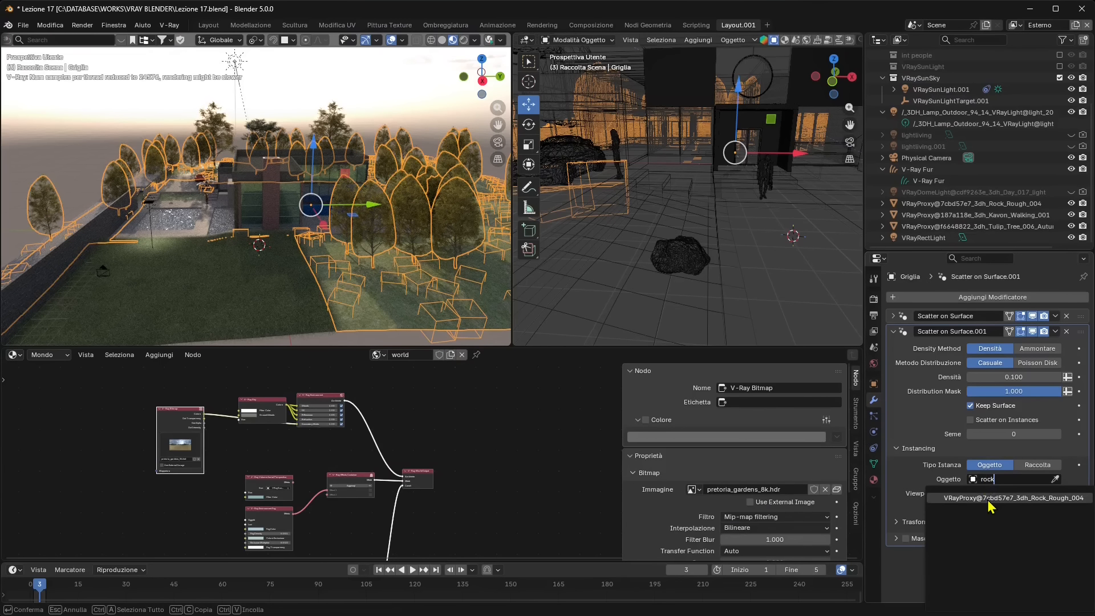
click(989, 499)
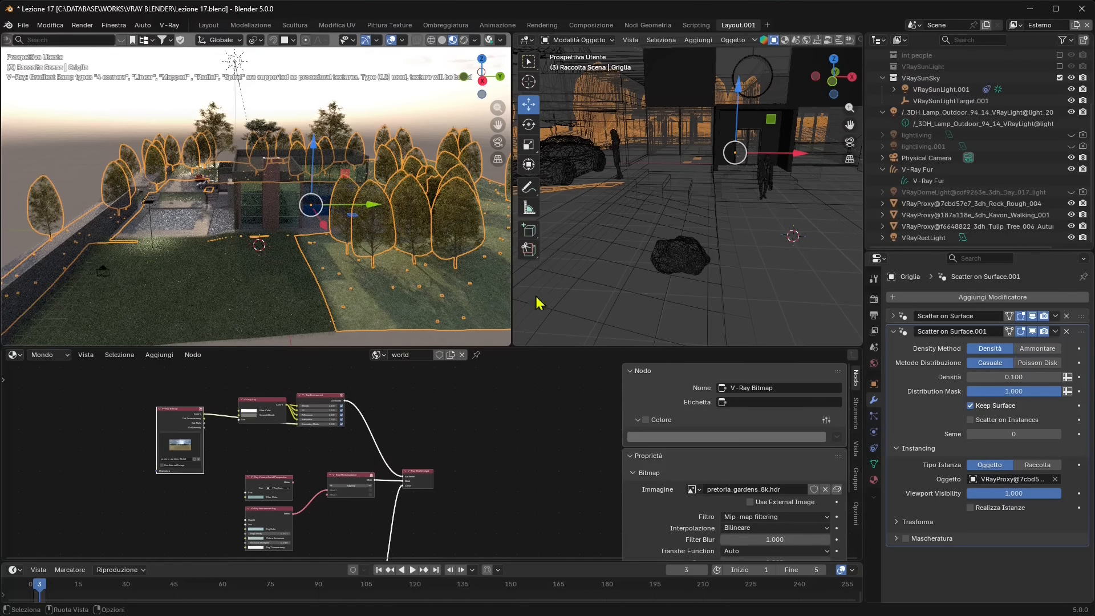
Set the scattered rocks' scale to 5 on X, Y and Z in the second scatter modifier's transform settings
click(930, 521)
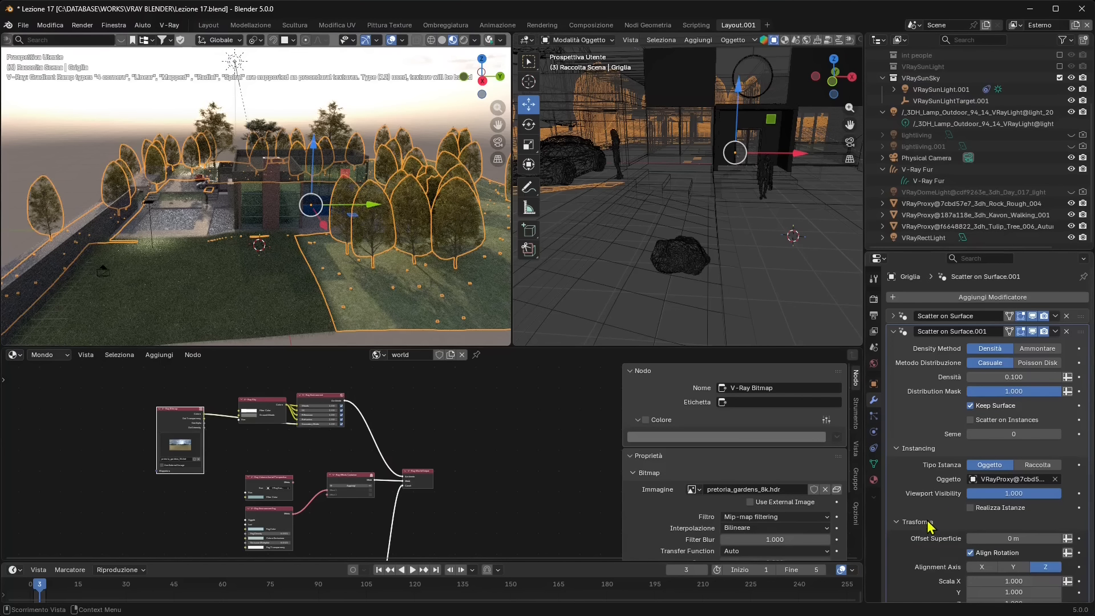
scroll(944, 515, down, 2)
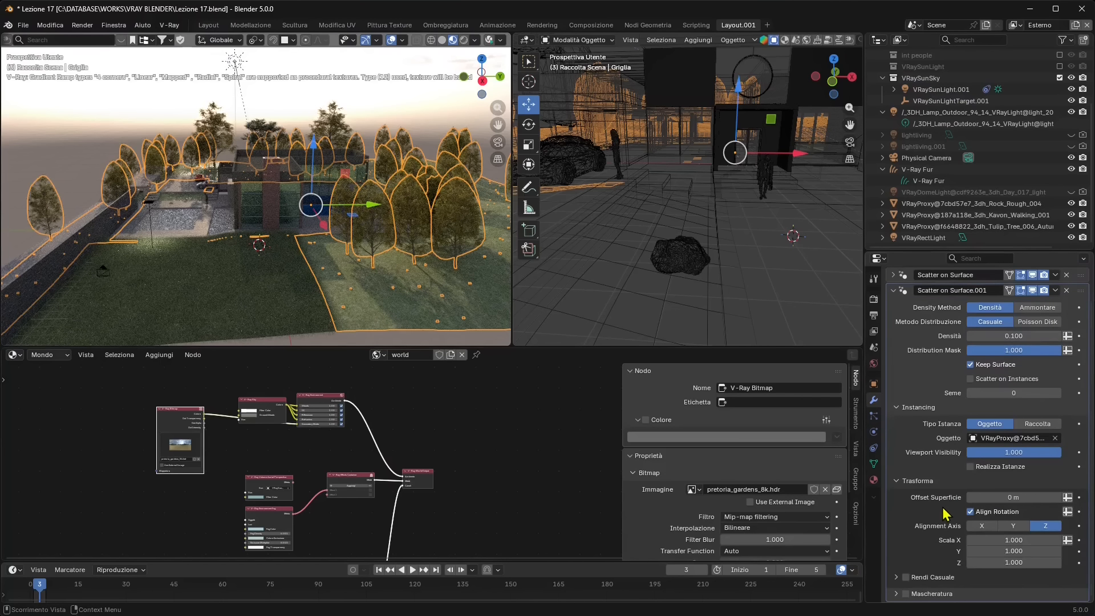
click(1003, 542)
text(5)
key(Return)
click(1006, 550)
text(5)
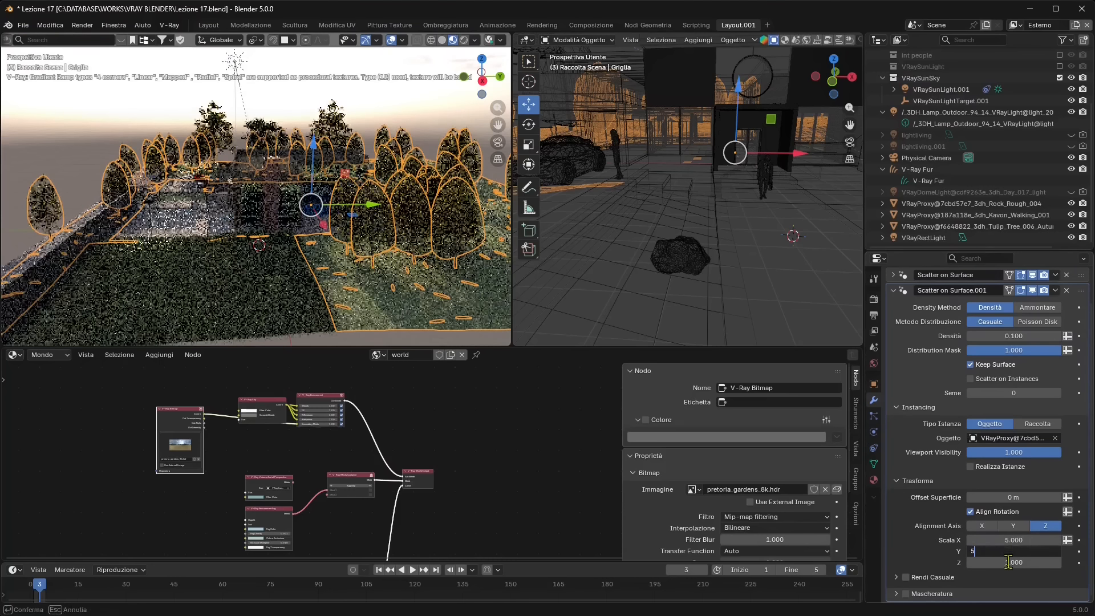
key(Return)
click(1009, 562)
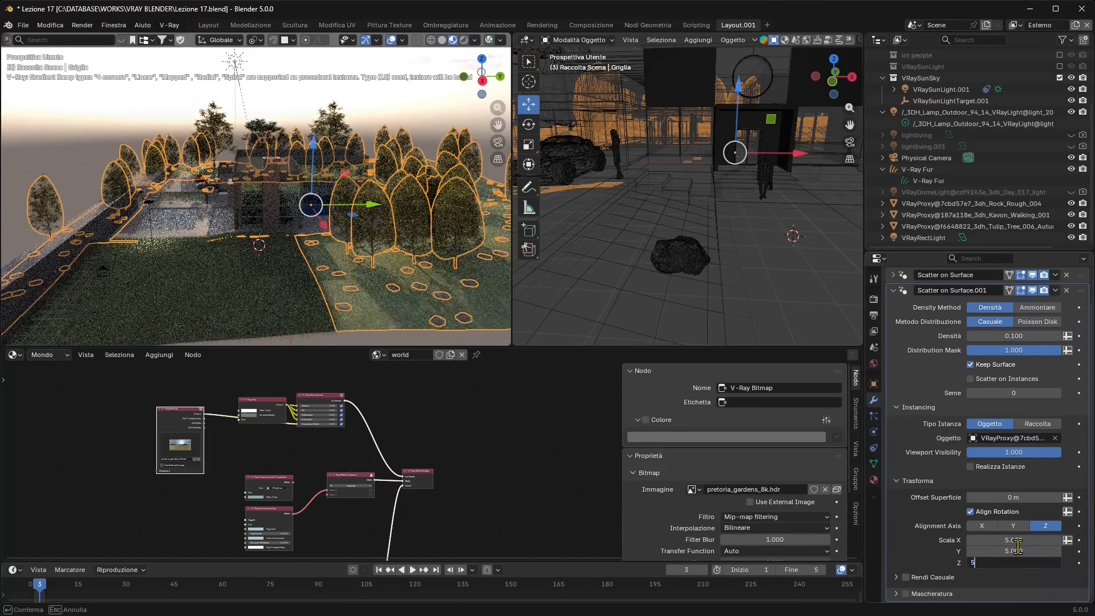
text(5)
key(Return)
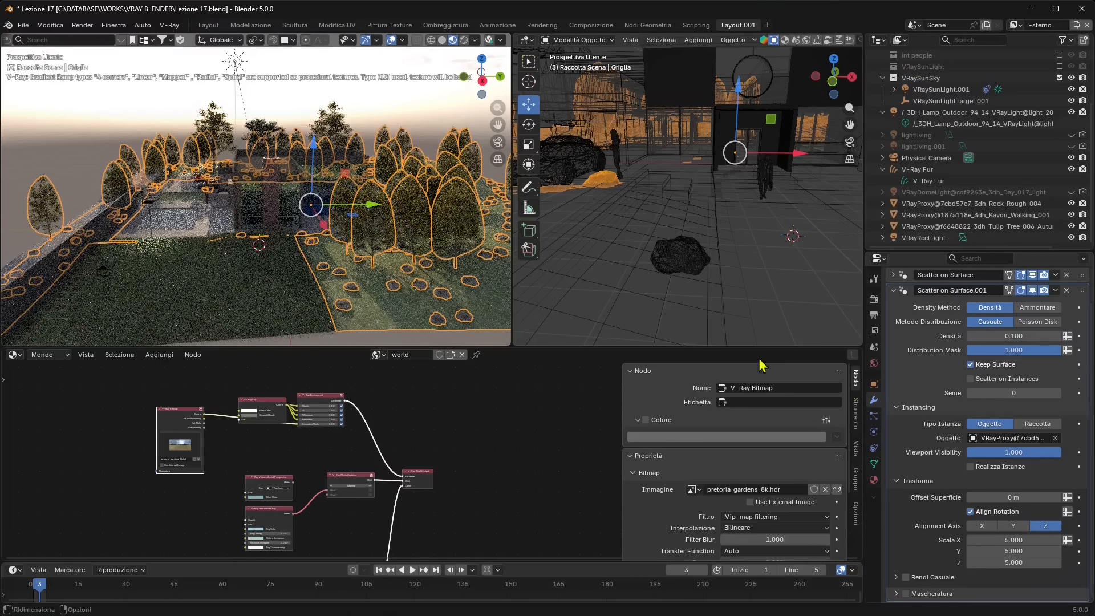
Enable randomization for the scattered rocks and set random offsets of about 0.310 on X, 0.180 on Y and 0.030 on Z
click(901, 577)
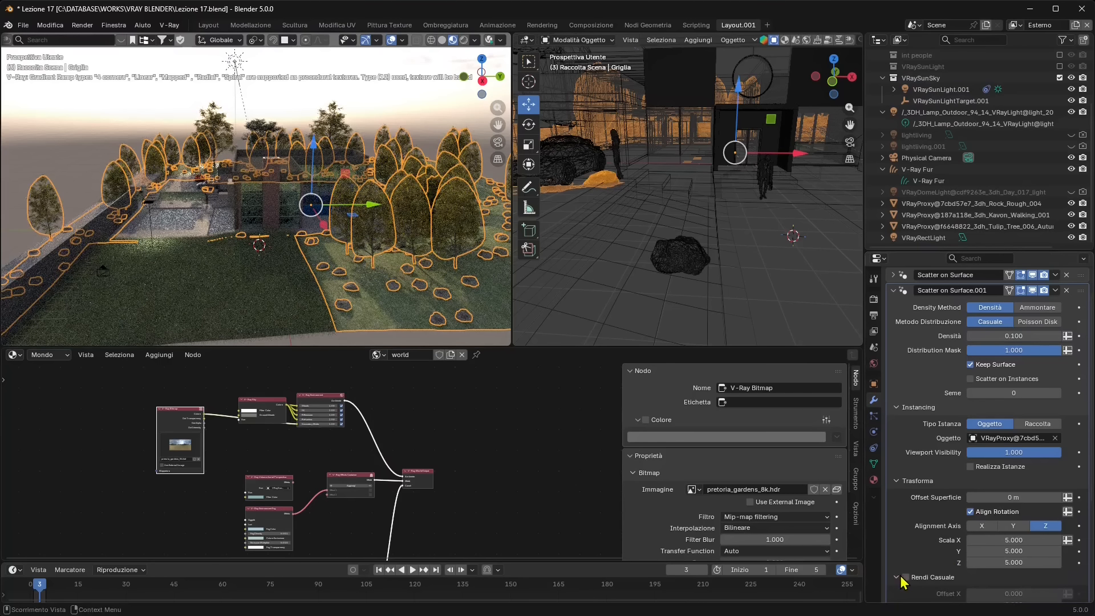
click(904, 577)
scroll(949, 570, down, 6)
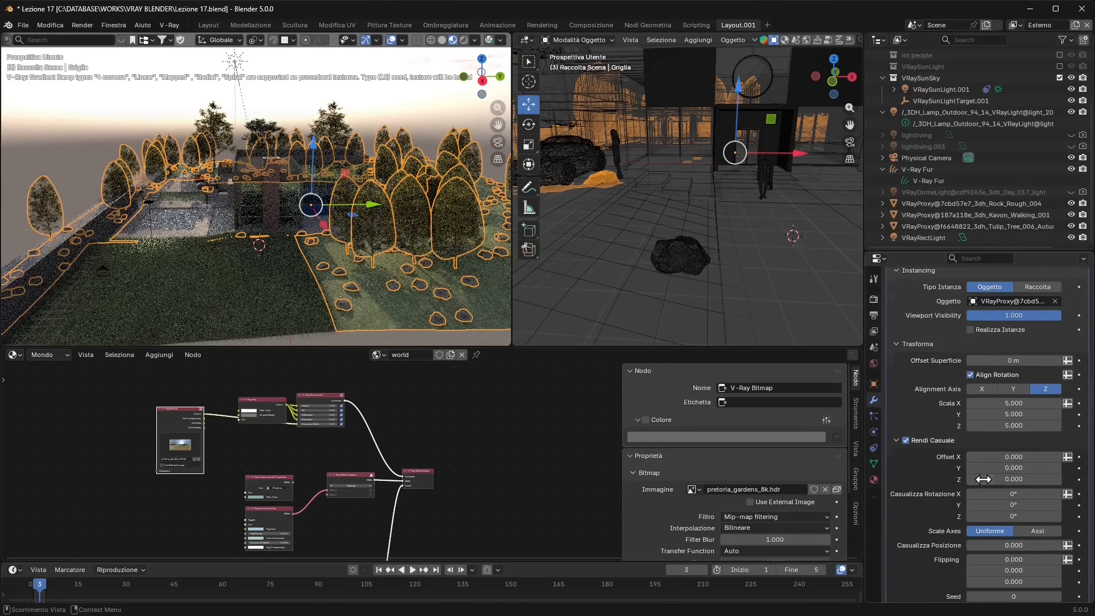
drag(1013, 456, 1009, 479)
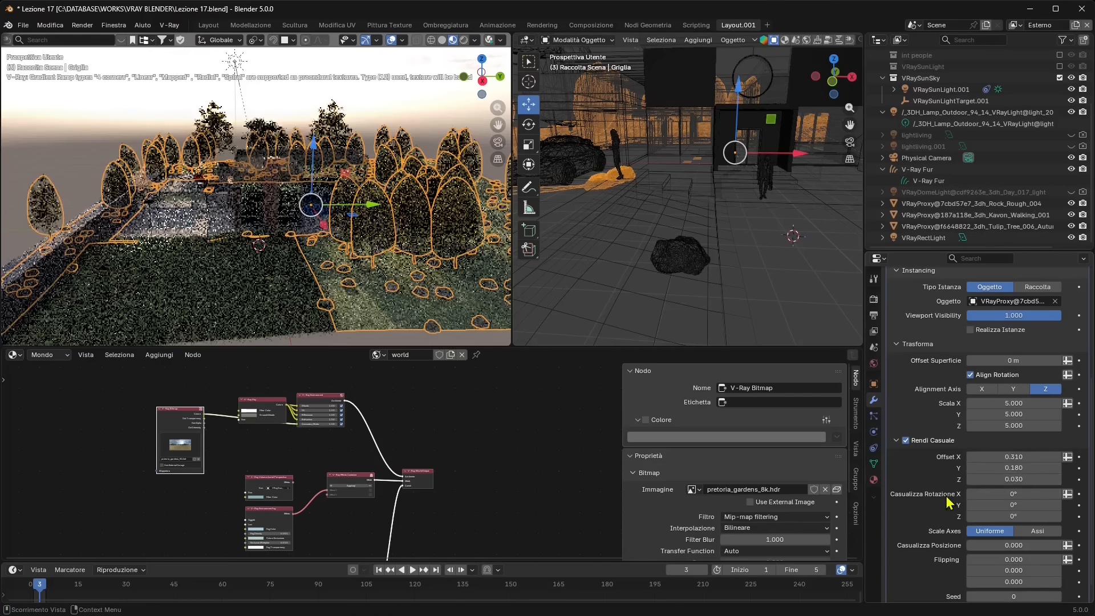
Set the scattered rocks' random rotation to 360° on X, Y and Z
drag(1001, 516, 1008, 516)
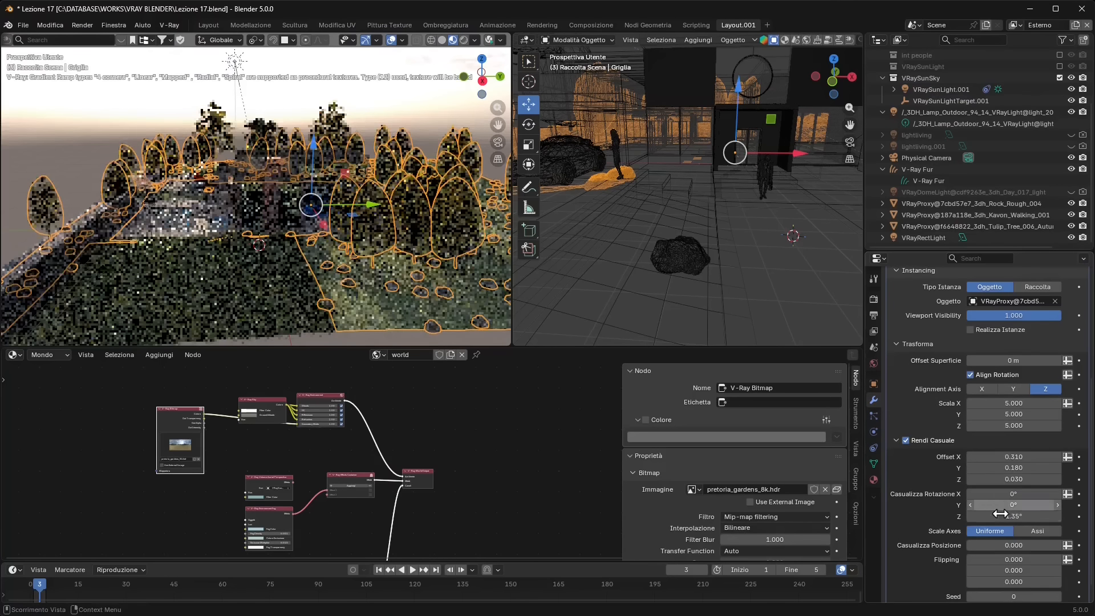
click(1002, 517)
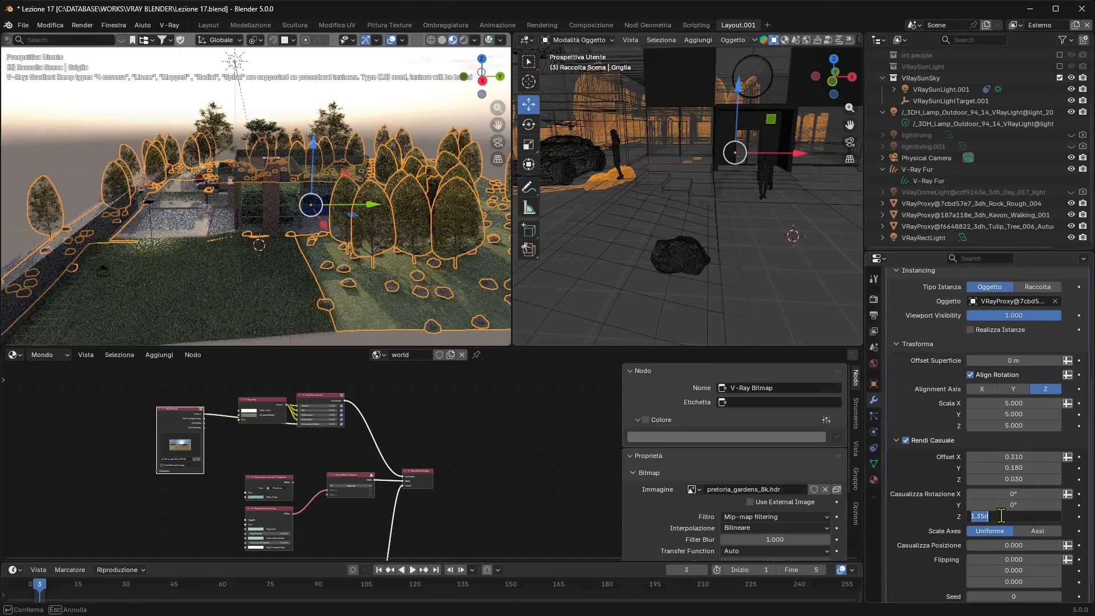
text(360)
key(Return)
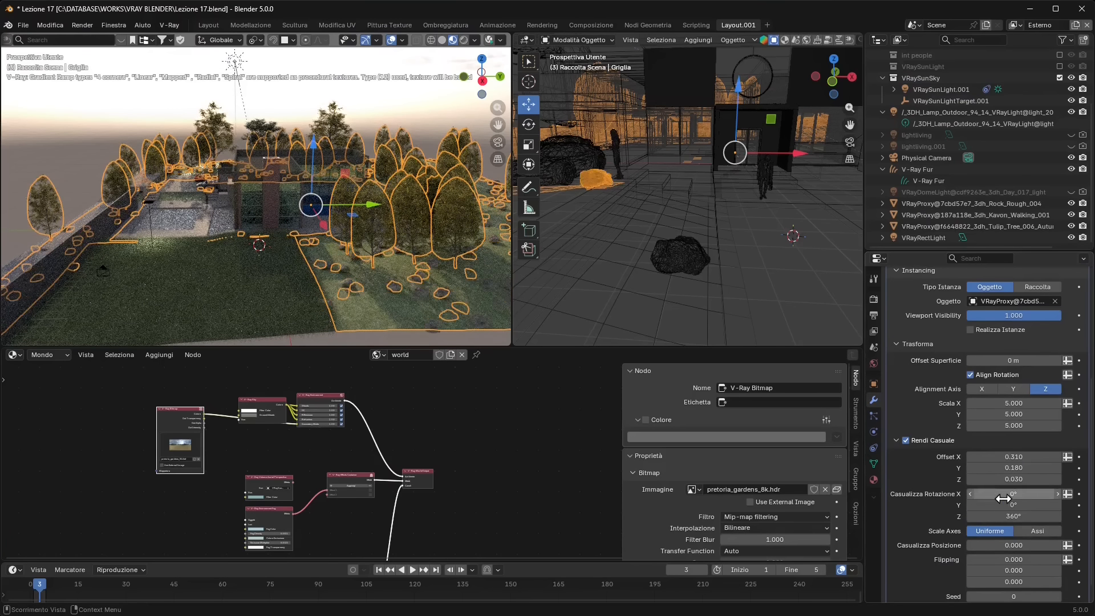
drag(980, 504, 1020, 504)
click(1002, 505)
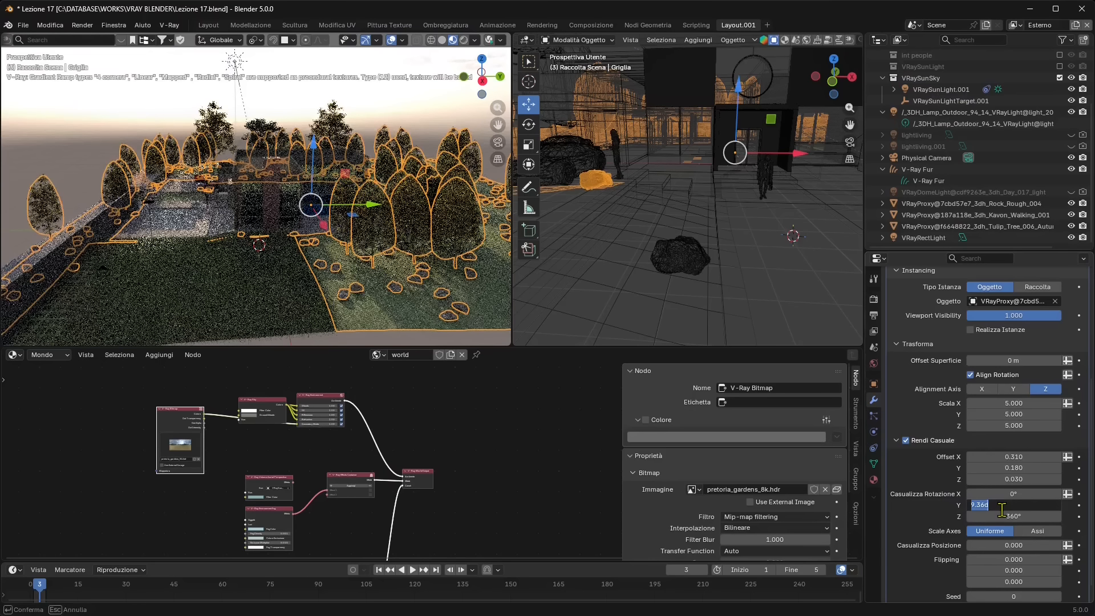
text(360)
click(999, 493)
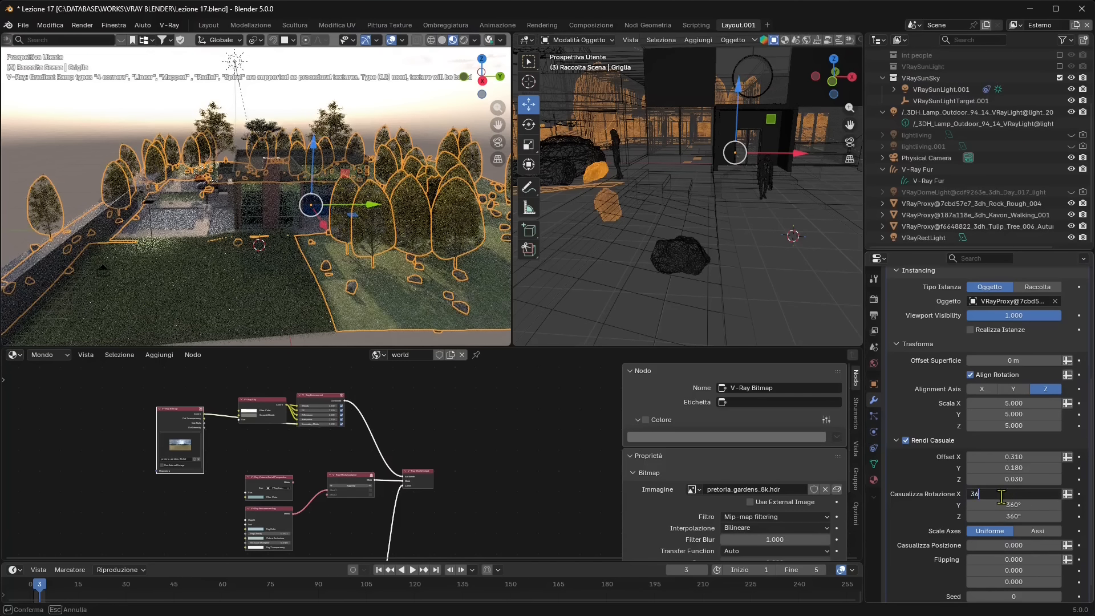
text(360)
key(Return)
Set the rocks' Casualizza Posizione to about 0.679 and their flipping values to about 0.524, 0.185 and 0.298
scroll(1012, 500, down, 1)
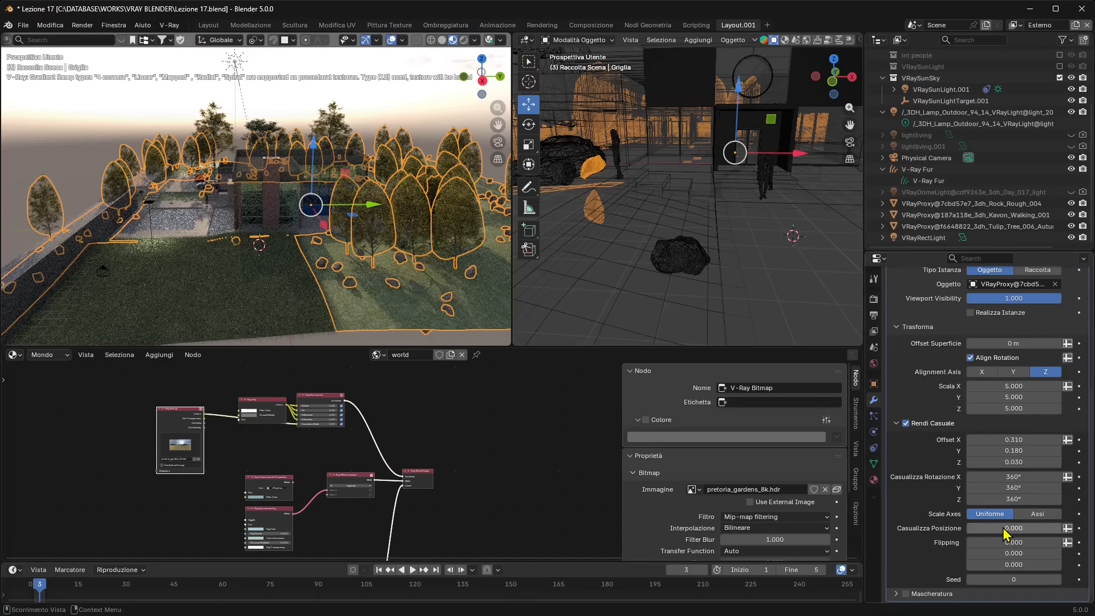
drag(984, 528, 994, 537)
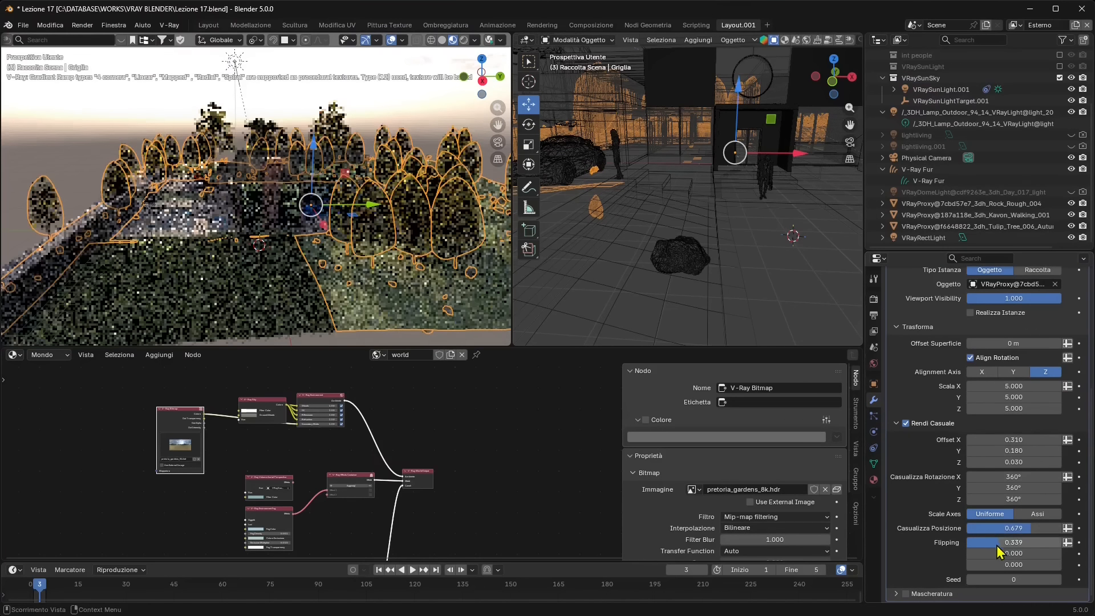
mouse_move(997, 543)
mouse_down()
mouse_move(1015, 543)
mouse_move(997, 564)
mouse_up()
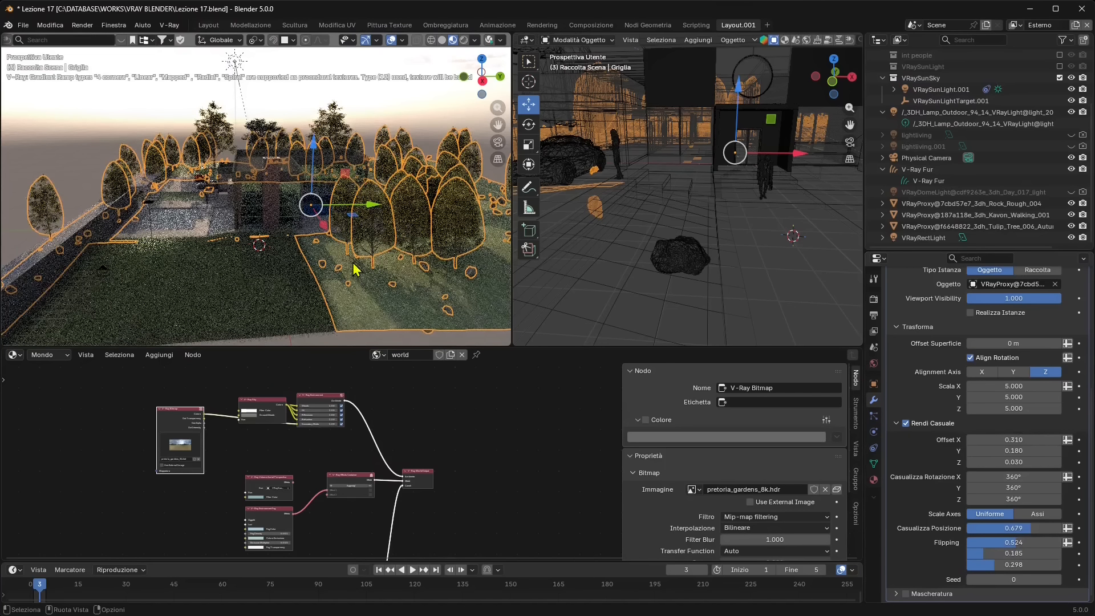
Deselect everything and set the viewport's focal length to about 34.4 mm and its clipping end to about 40.6 m
key(alt+a)
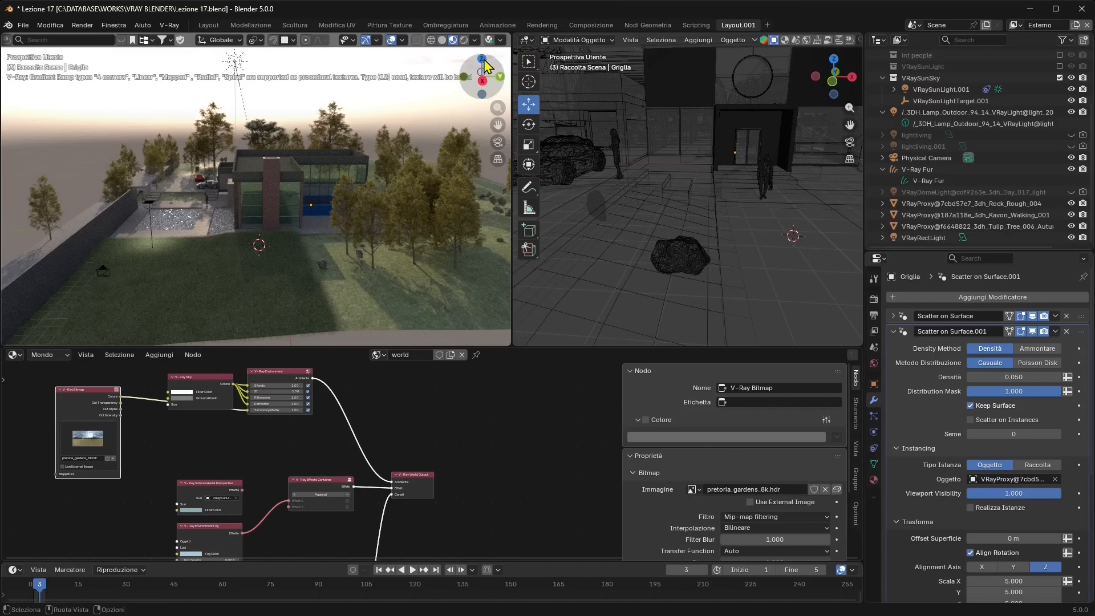
key(n)
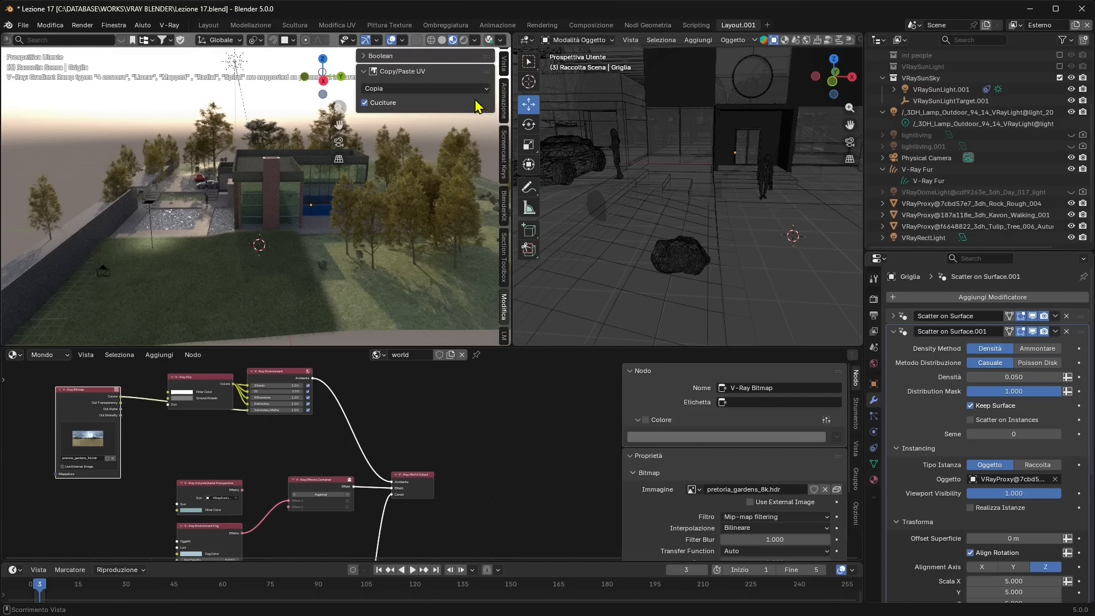
click(504, 67)
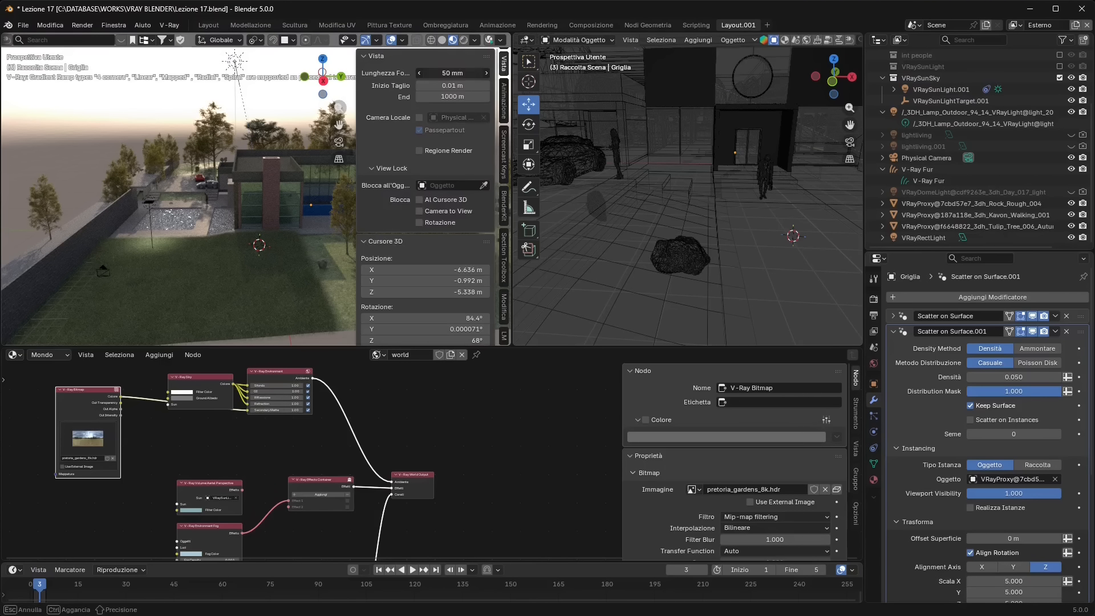
mouse_move(453, 73)
mouse_down()
mouse_move(402, 73)
mouse_move(445, 67)
mouse_up()
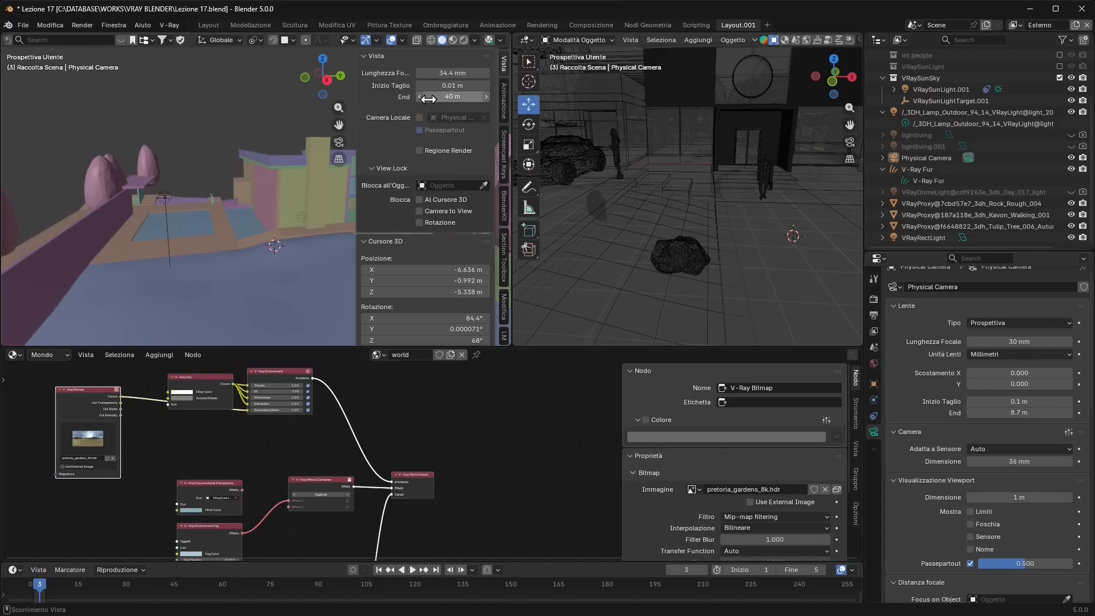
mouse_move(427, 98)
mouse_down()
mouse_move(442, 99)
mouse_move(361, 99)
mouse_move(429, 98)
mouse_up()
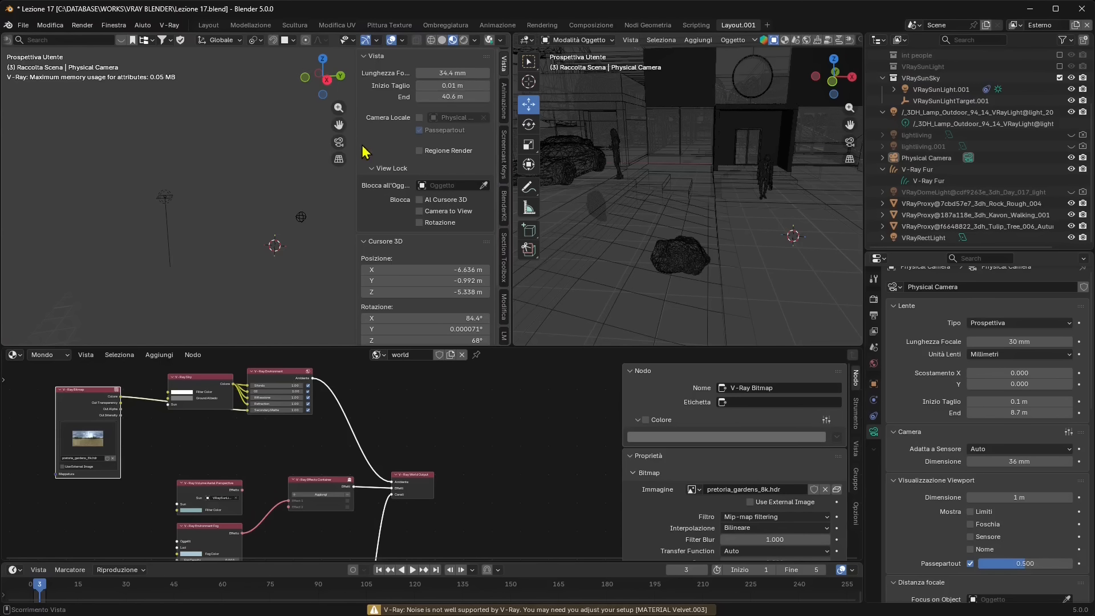
drag(353, 144, 618, 147)
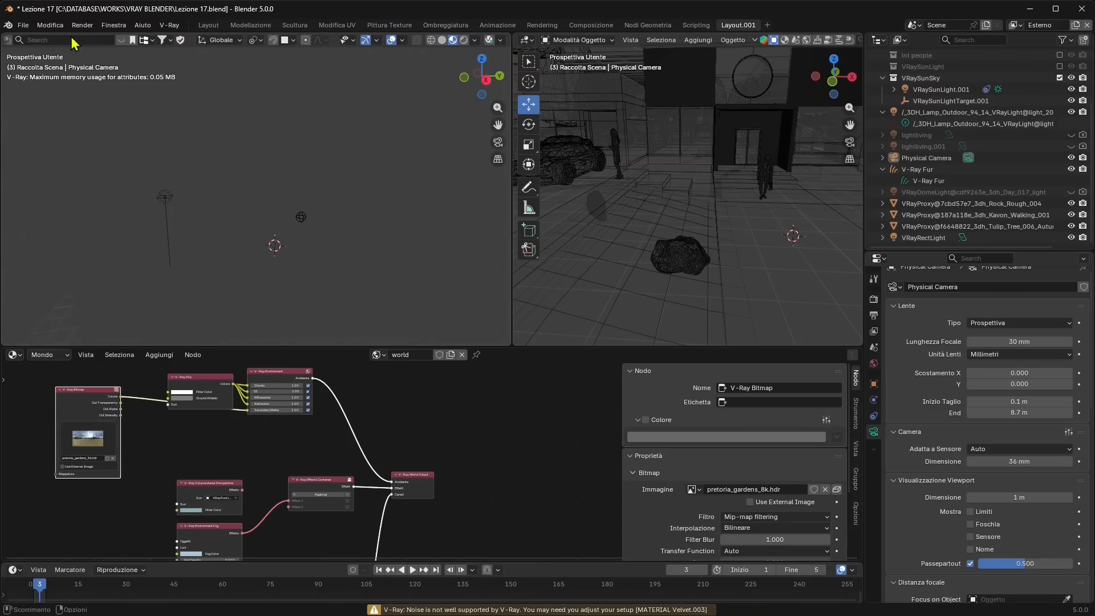
Search the extensions in the preferences for "views" and examine the details of the Stored Views extension
click(50, 25)
click(69, 173)
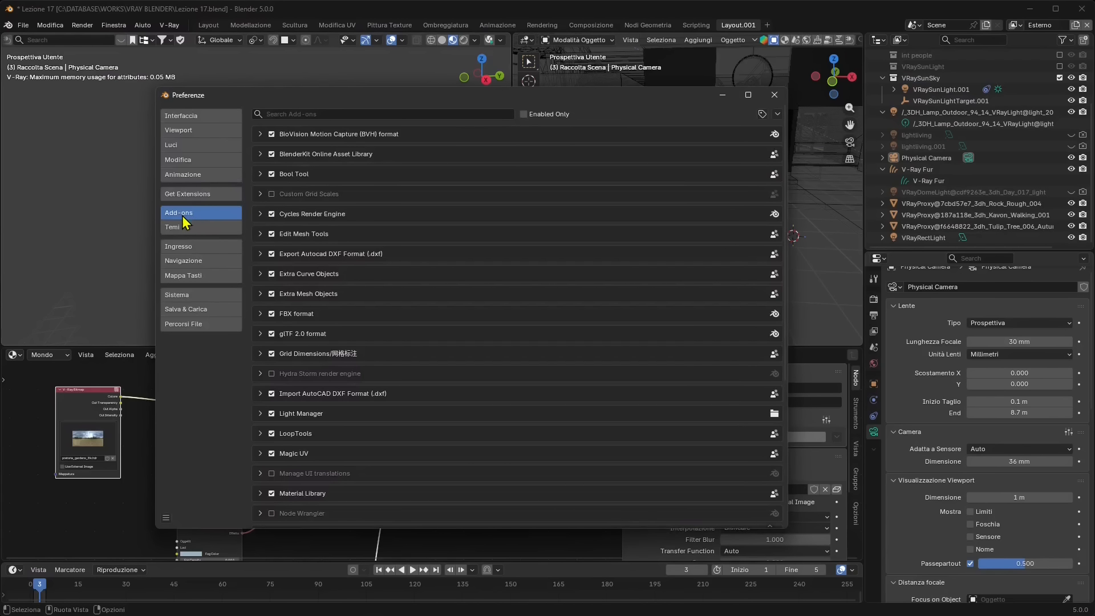
click(284, 114)
text(views)
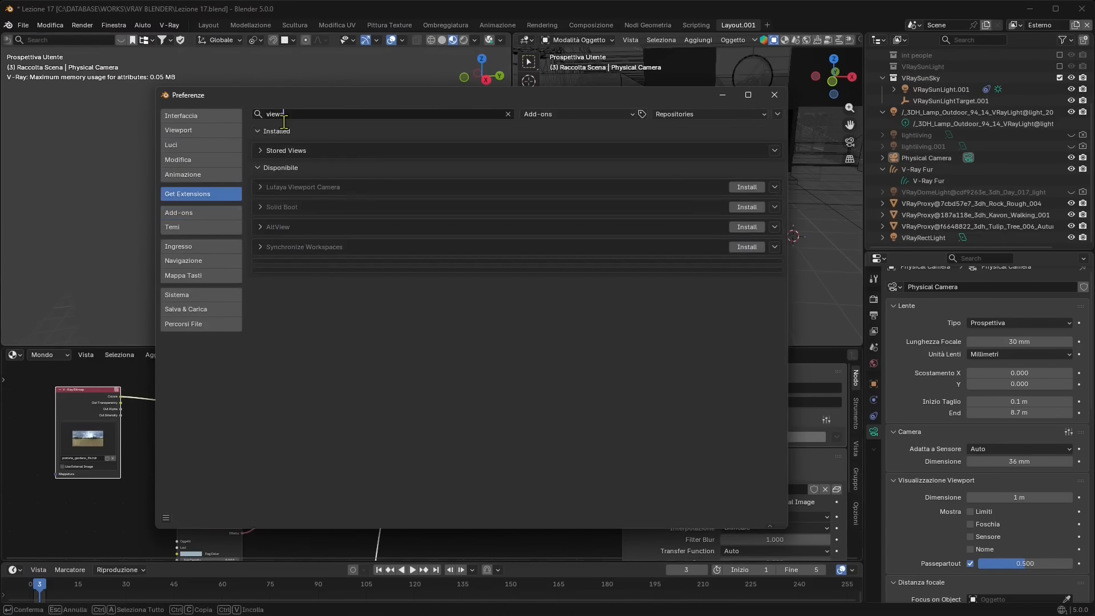
click(261, 151)
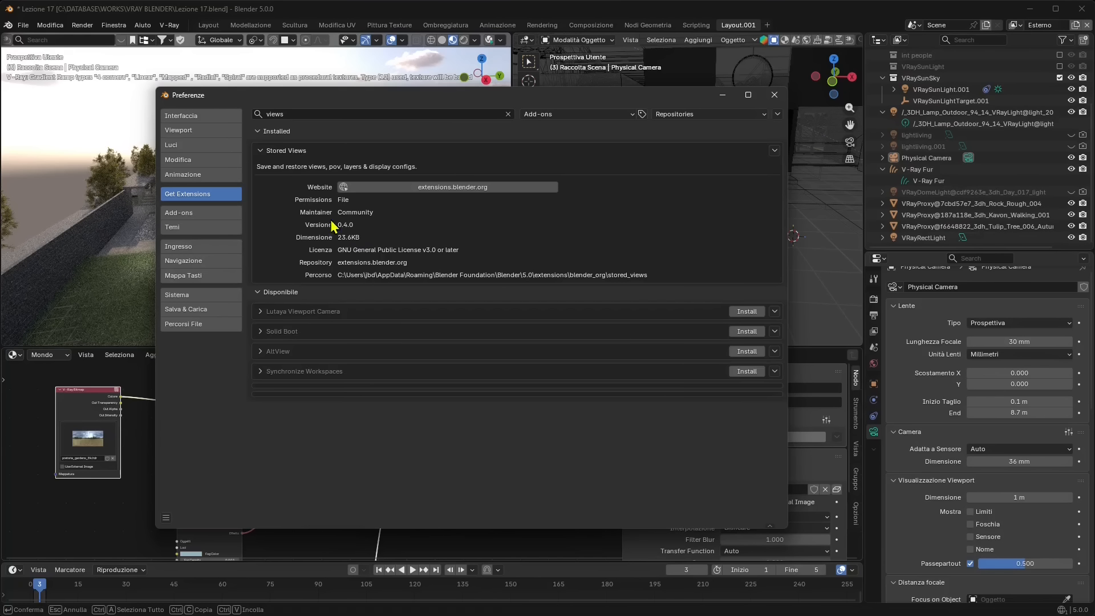
click(775, 96)
Initialize the Stored Views add-on for the 3D viewport and reveal its view and camera options
key(n)
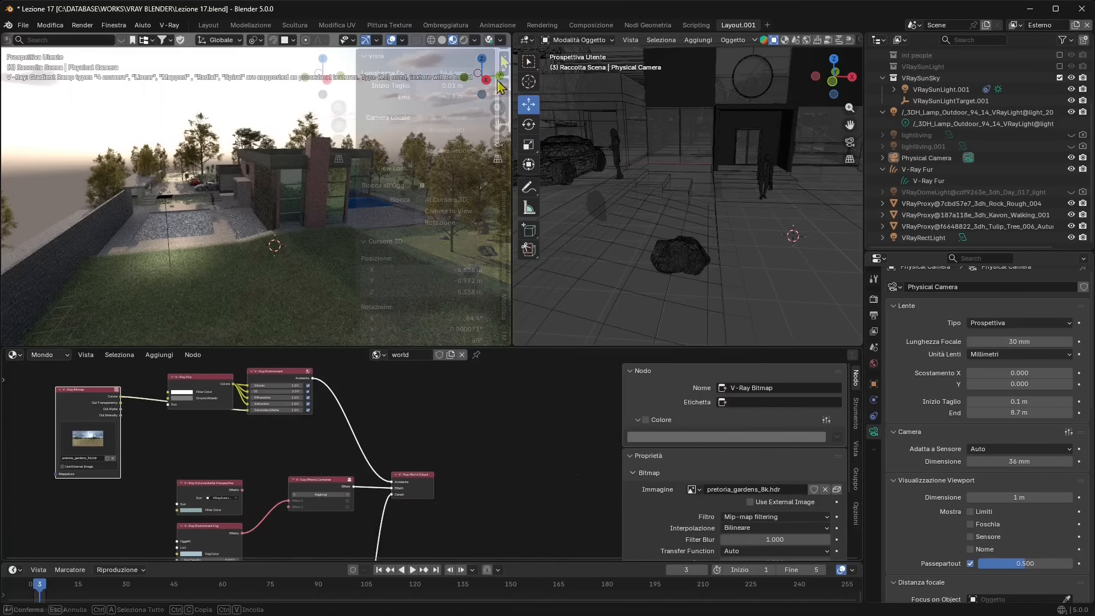
scroll(446, 249, down, 1)
scroll(446, 249, down, 2)
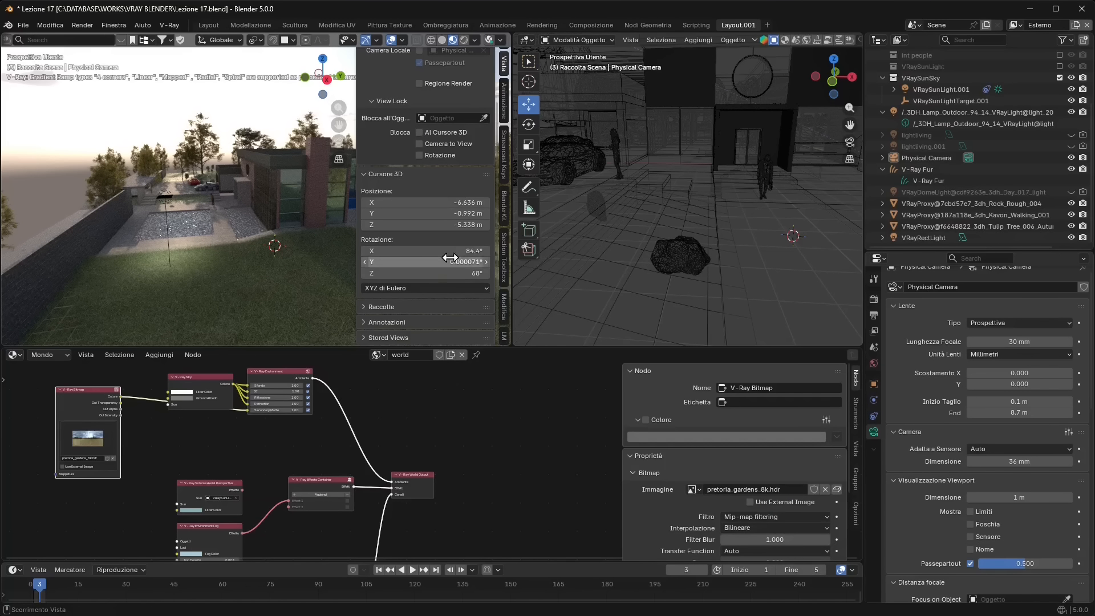
scroll(401, 335, down, 1)
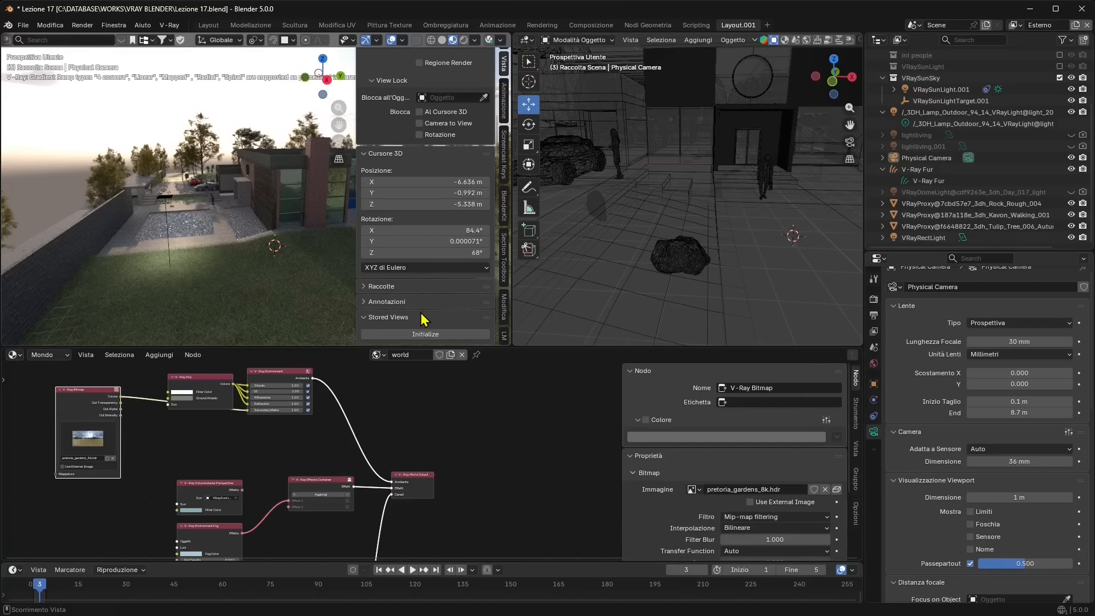
click(419, 334)
scroll(420, 319, down, 3)
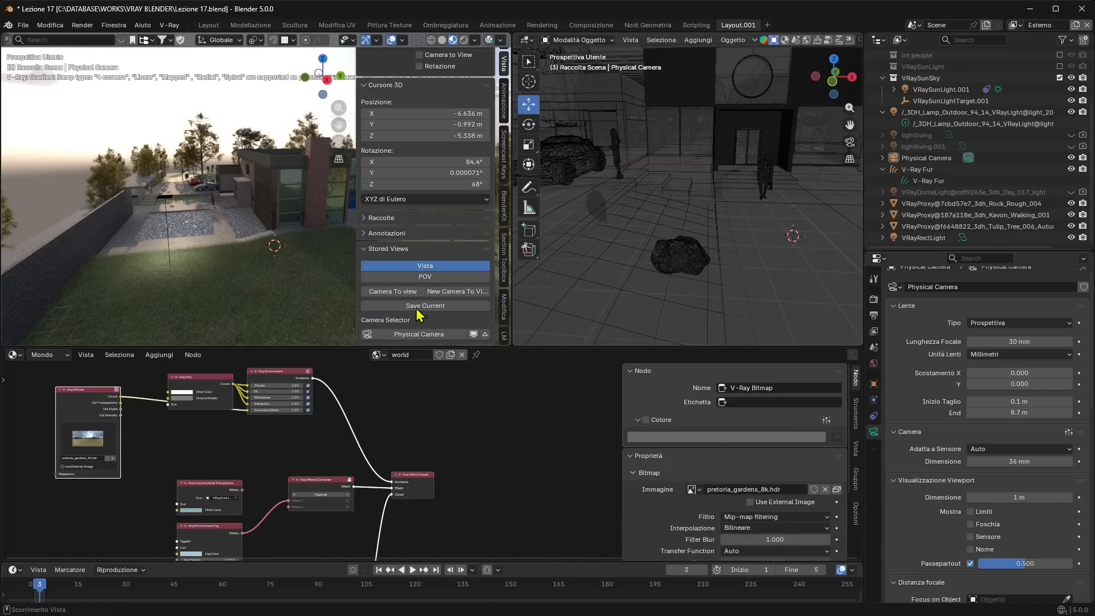
Frame the house from an elevated angle and create a new camera from that view with Stored Views
middle_drag(248, 244, 267, 254)
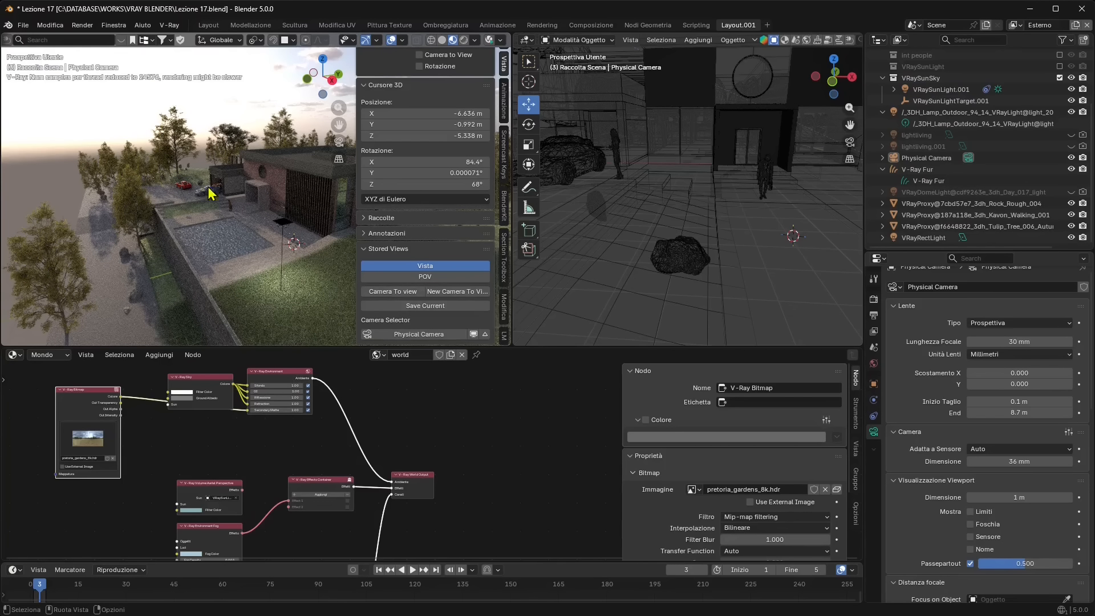
click(425, 277)
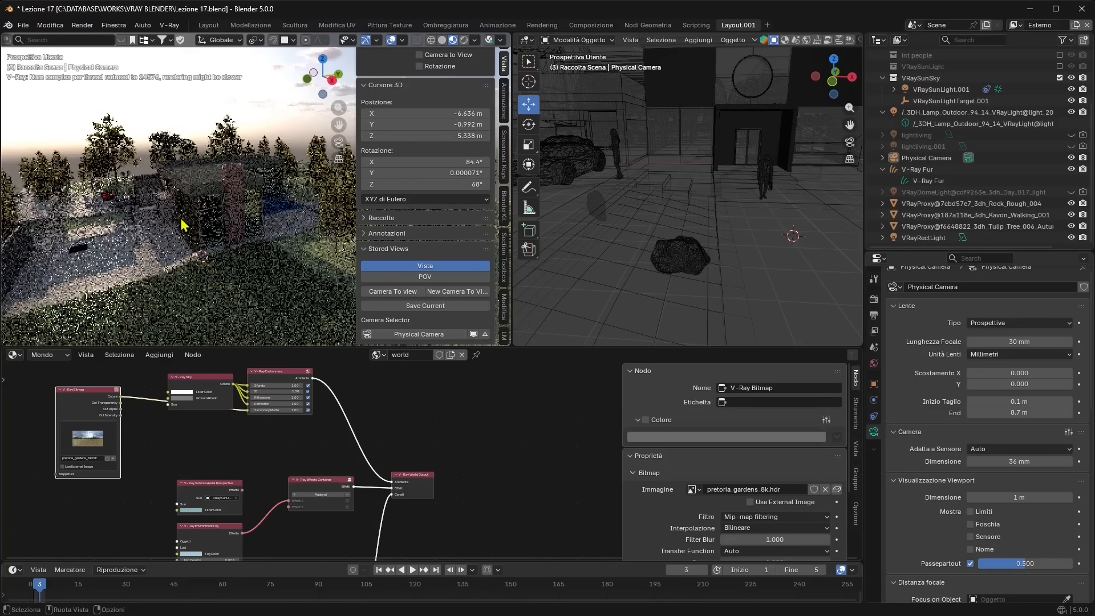
click(456, 291)
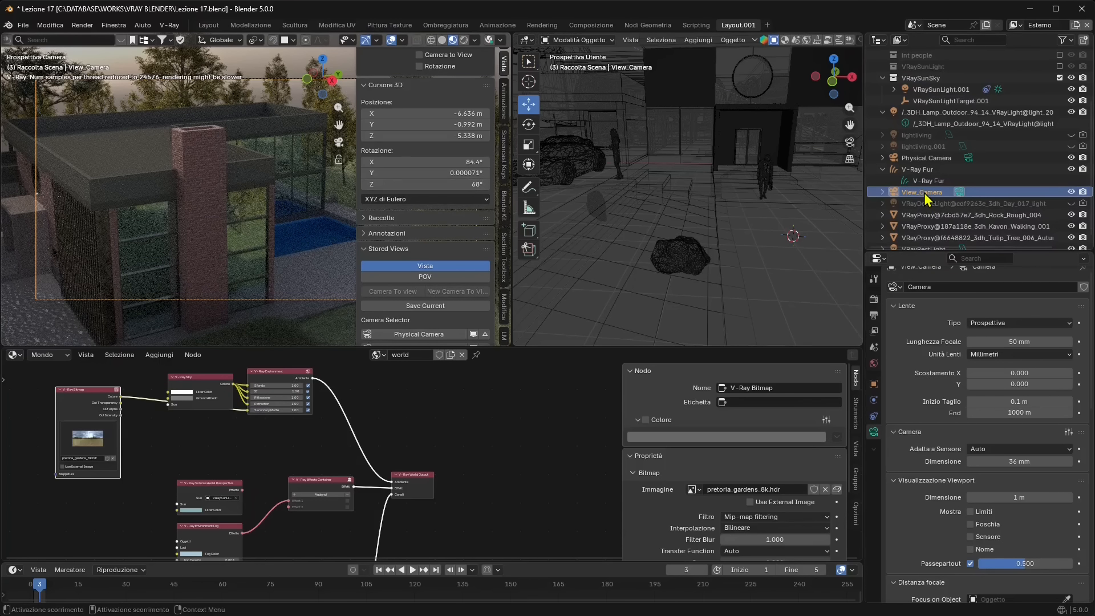
Rename the newly created view camera as Top Camera
double_click(923, 193)
drag(950, 190, 833, 188)
text(Top Cam)
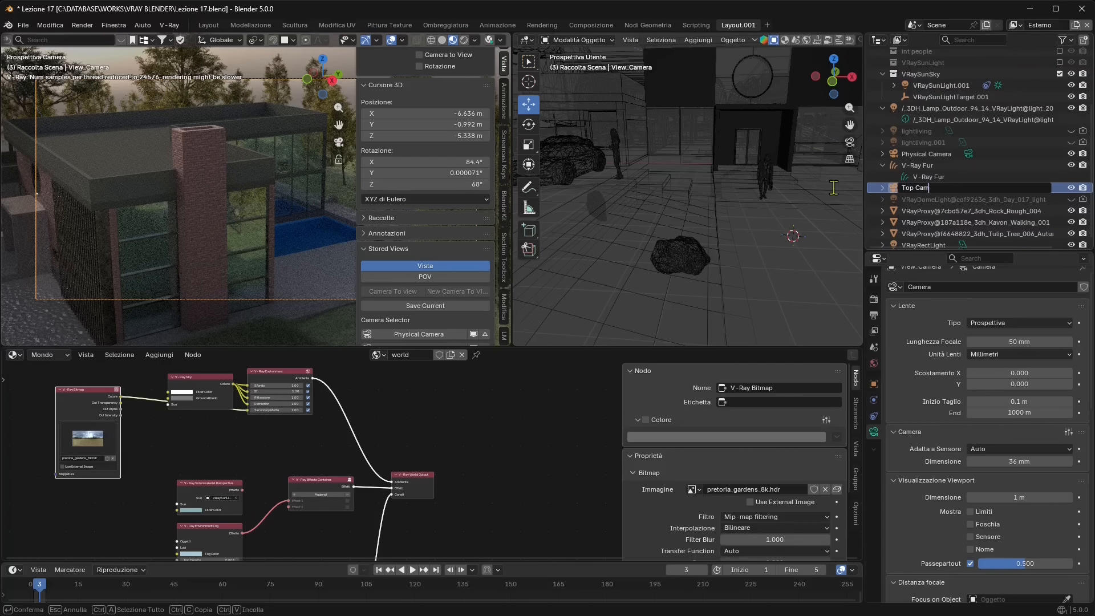
text(era)
key(Return)
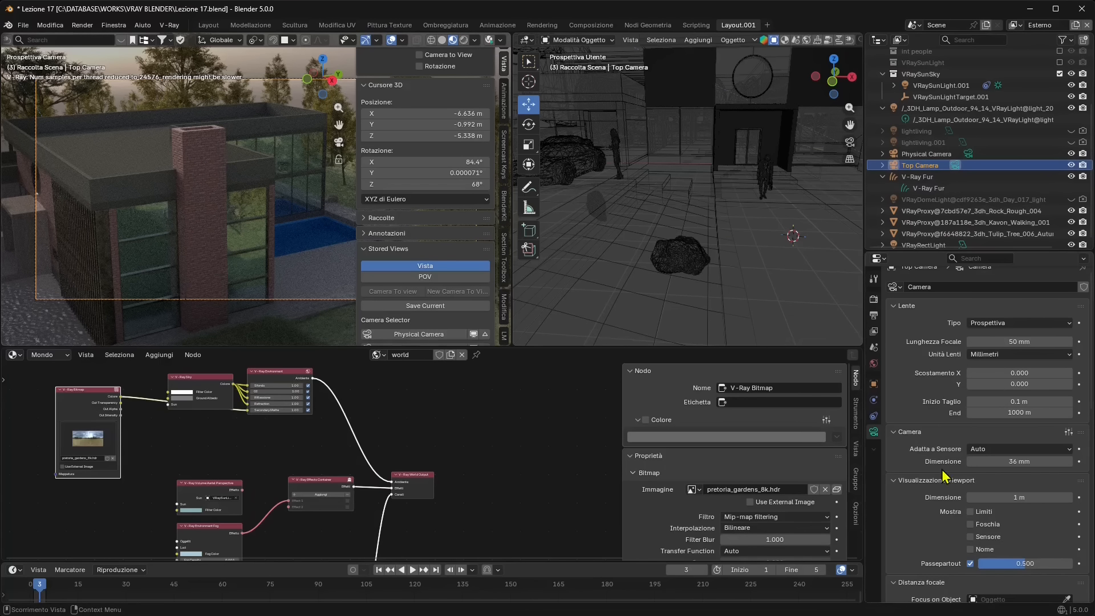
Enable the V-Ray Physical Camera settings for Top Camera
scroll(944, 472, down, 1)
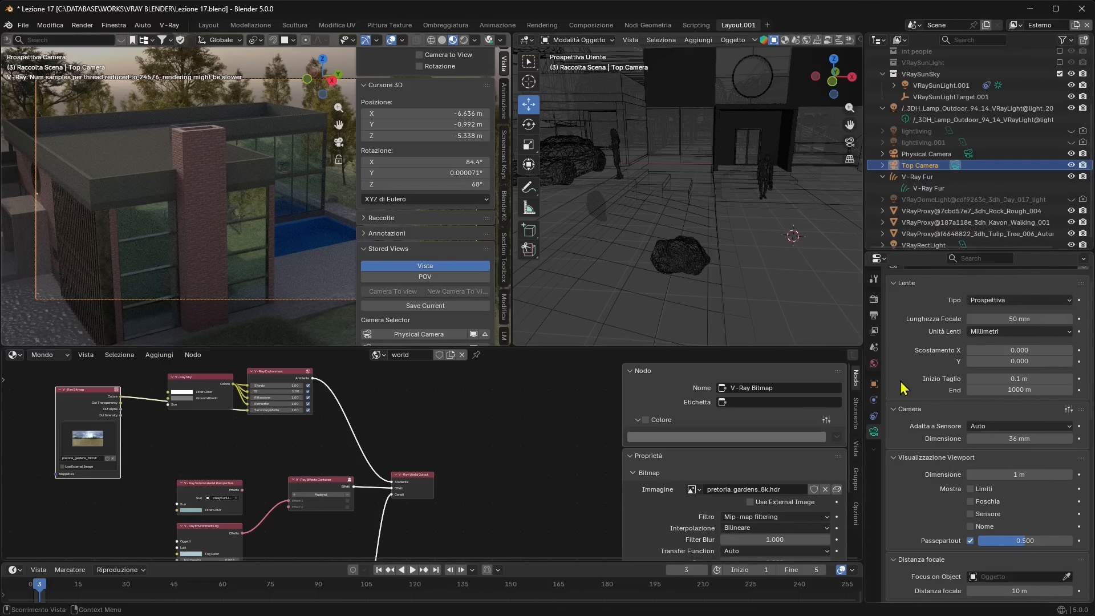
scroll(918, 397, down, 1)
scroll(919, 397, down, 6)
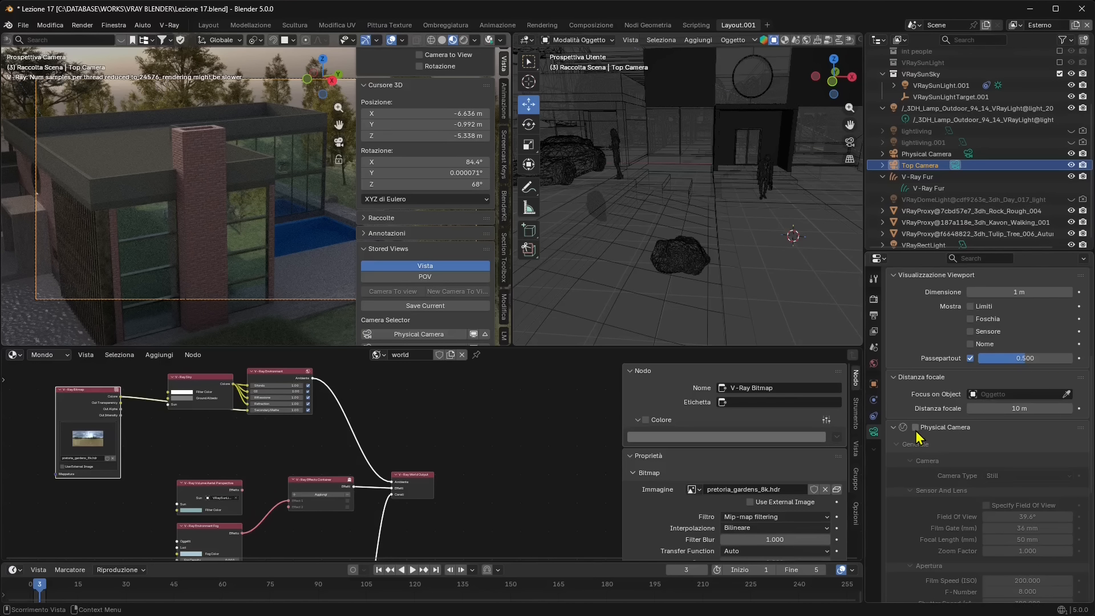
click(915, 428)
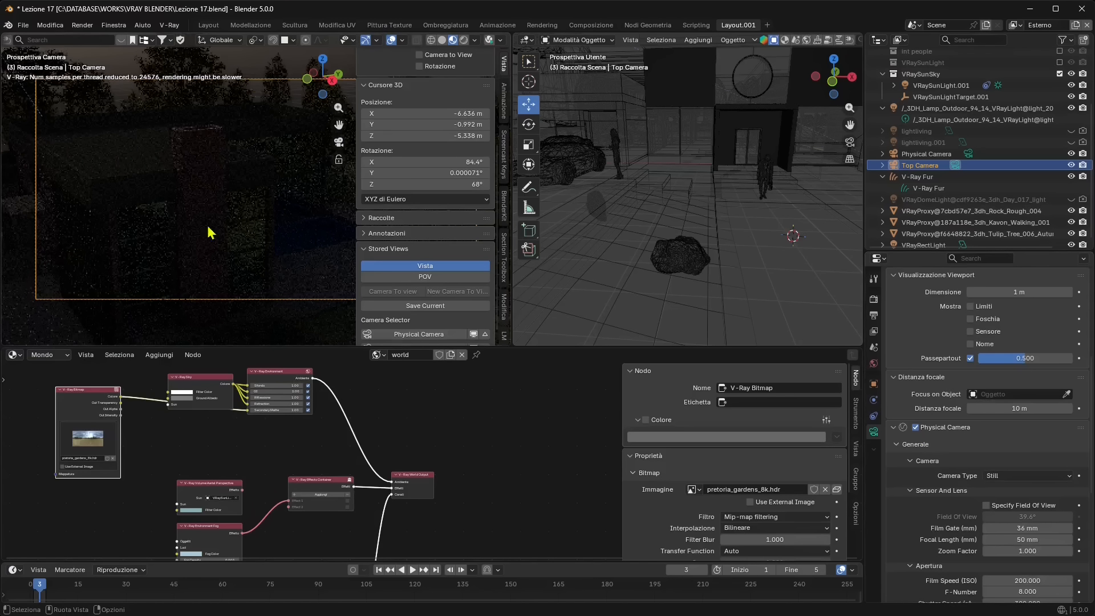
scroll(918, 464, down, 4)
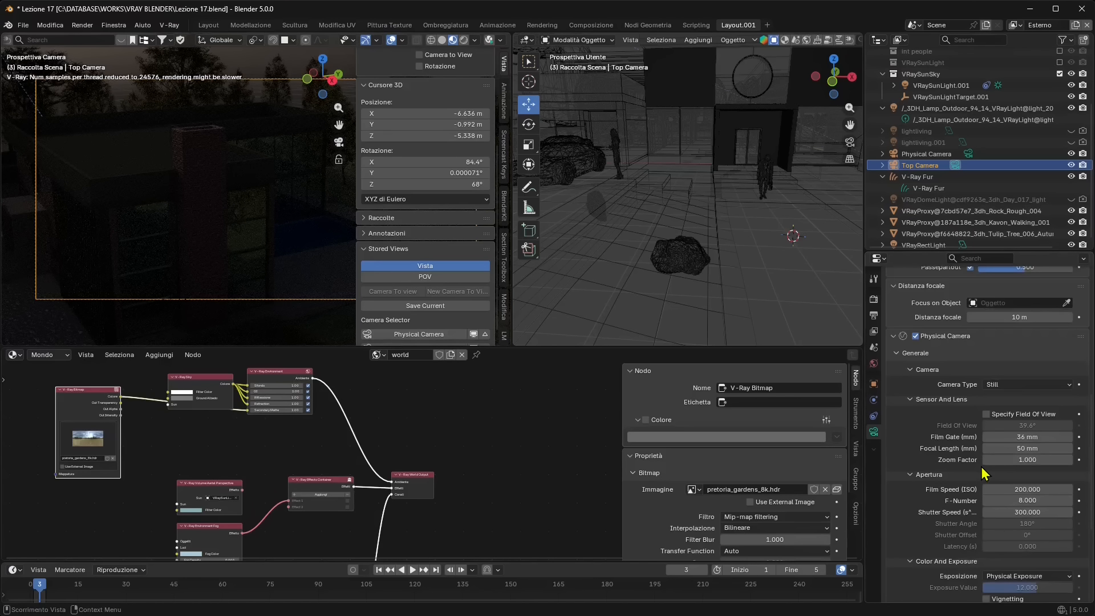
scroll(984, 472, down, 2)
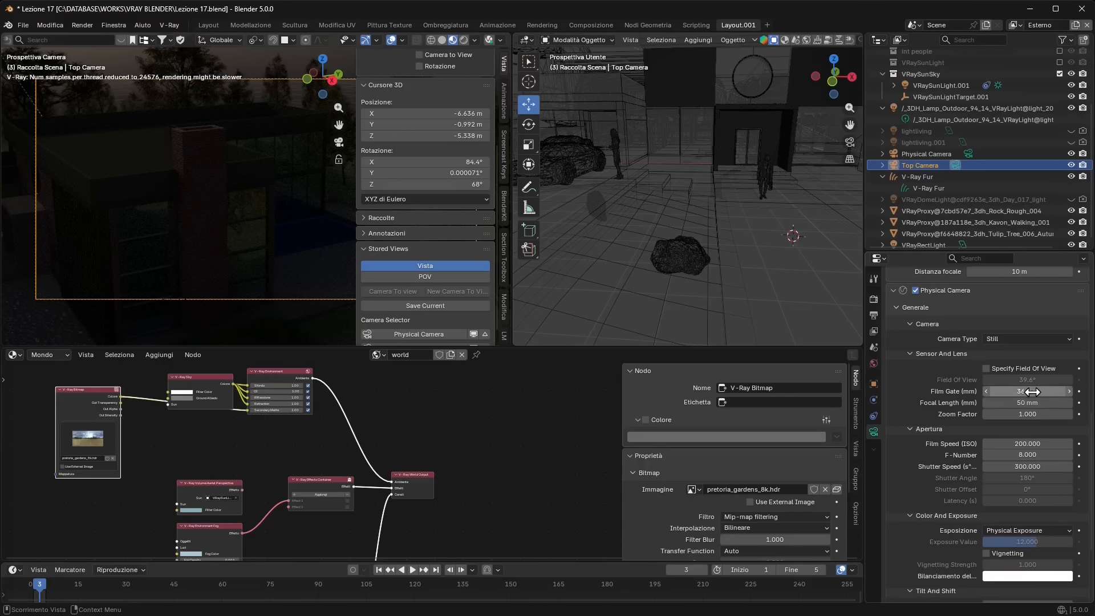
Set the viewport's clipping end to about 37.8 m and try to reduce its focal length
scroll(442, 131, up, 6)
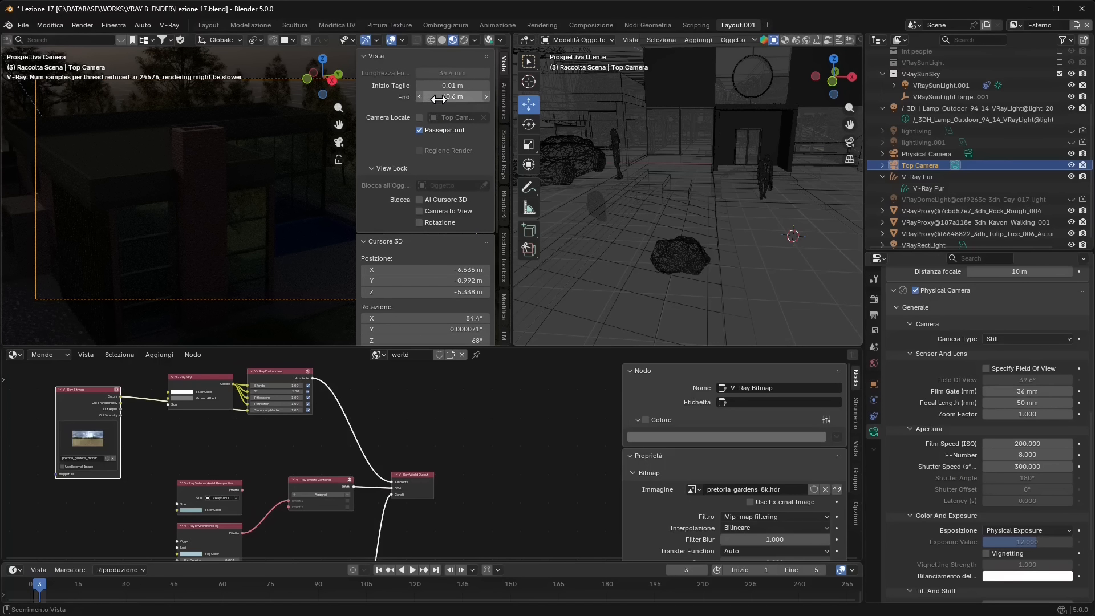
drag(438, 100, 433, 99)
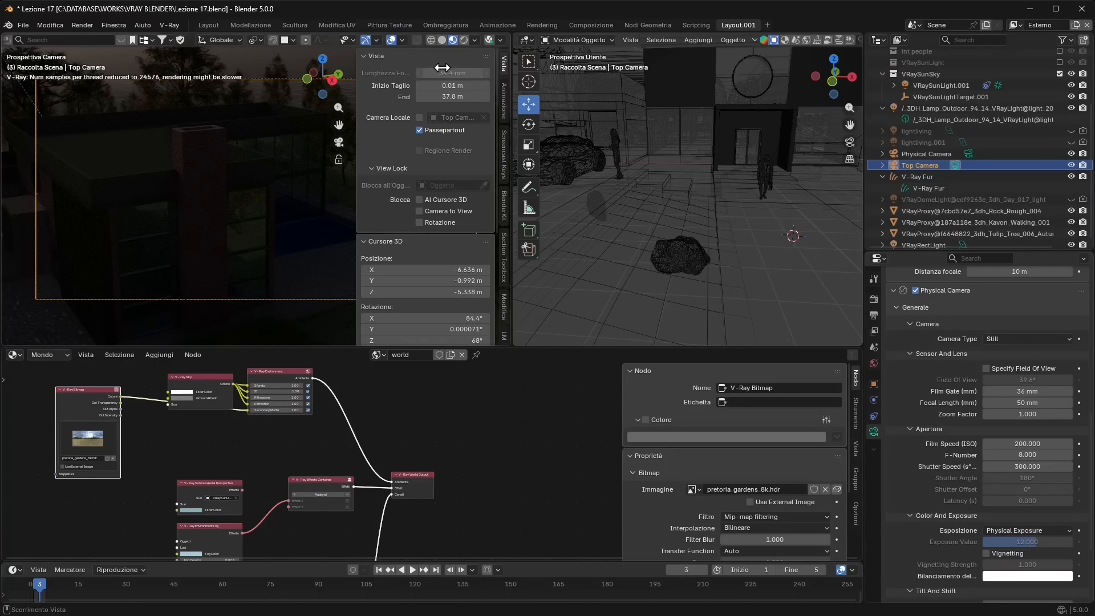
drag(423, 73, 457, 78)
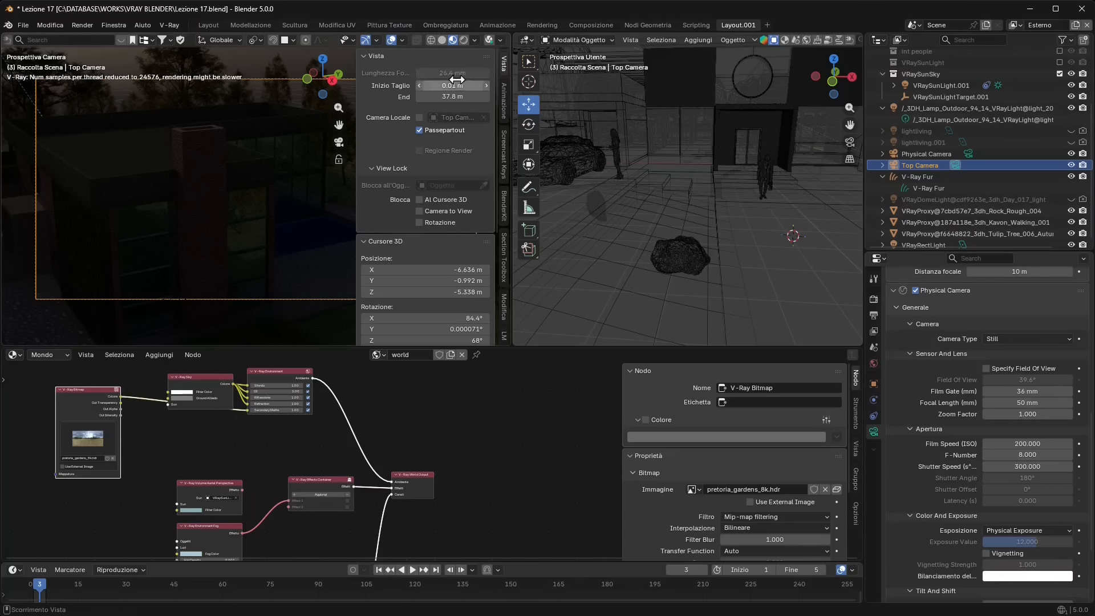
drag(354, 84, 665, 111)
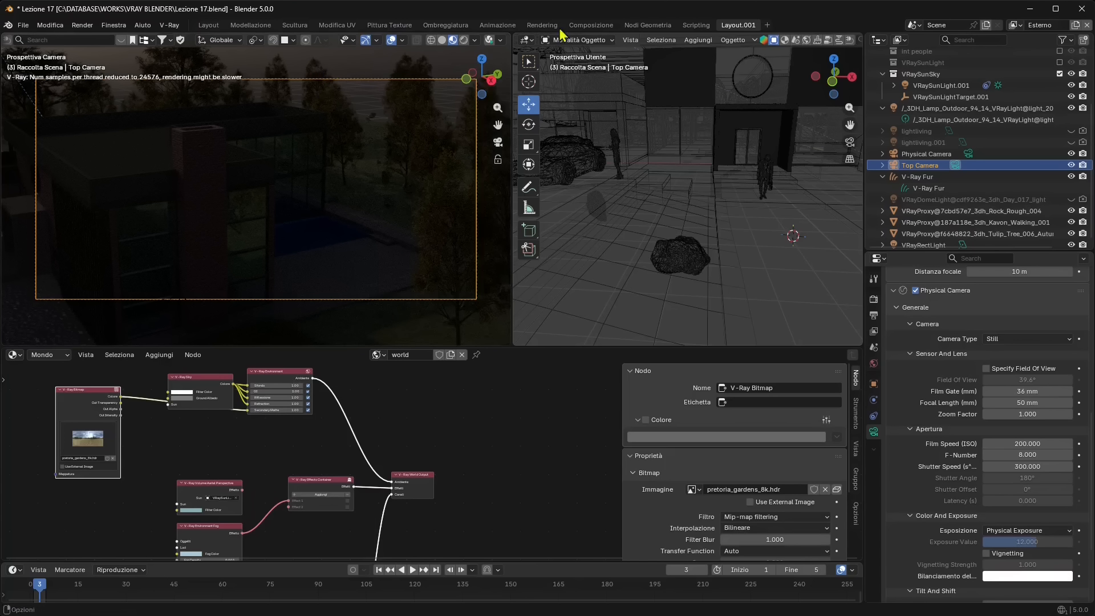
Set Top Camera's film gate to 40 mm and focal length to about 23.2 mm, framing the whole house
drag(1026, 391, 955, 403)
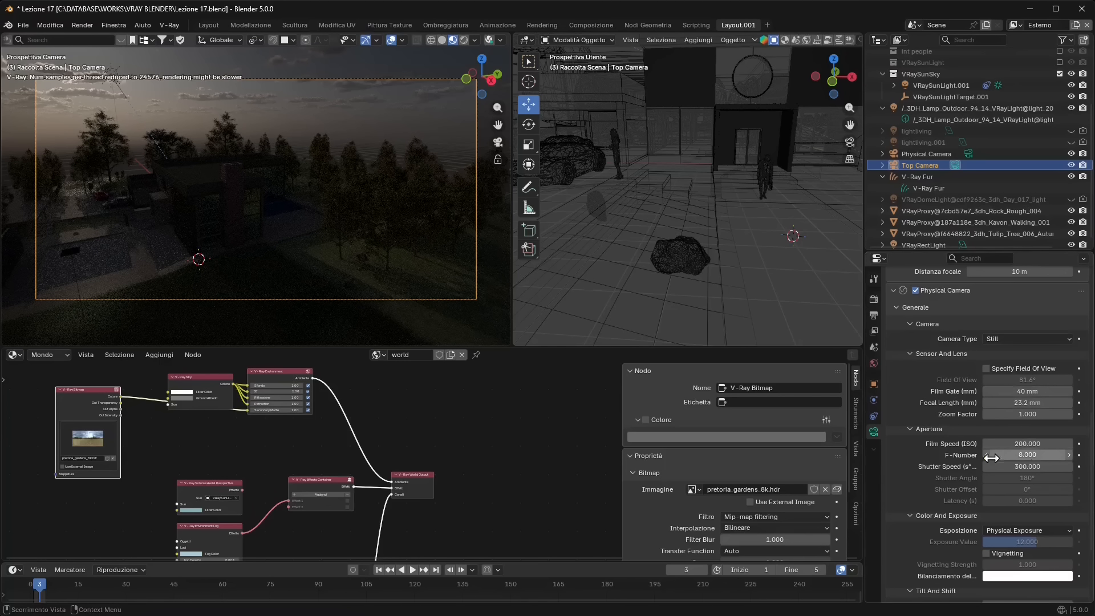
Collapse the Lente, Camera, Visualizzazione Viewport and Distanza focale sections of Top Camera's properties
scroll(970, 389, up, 2)
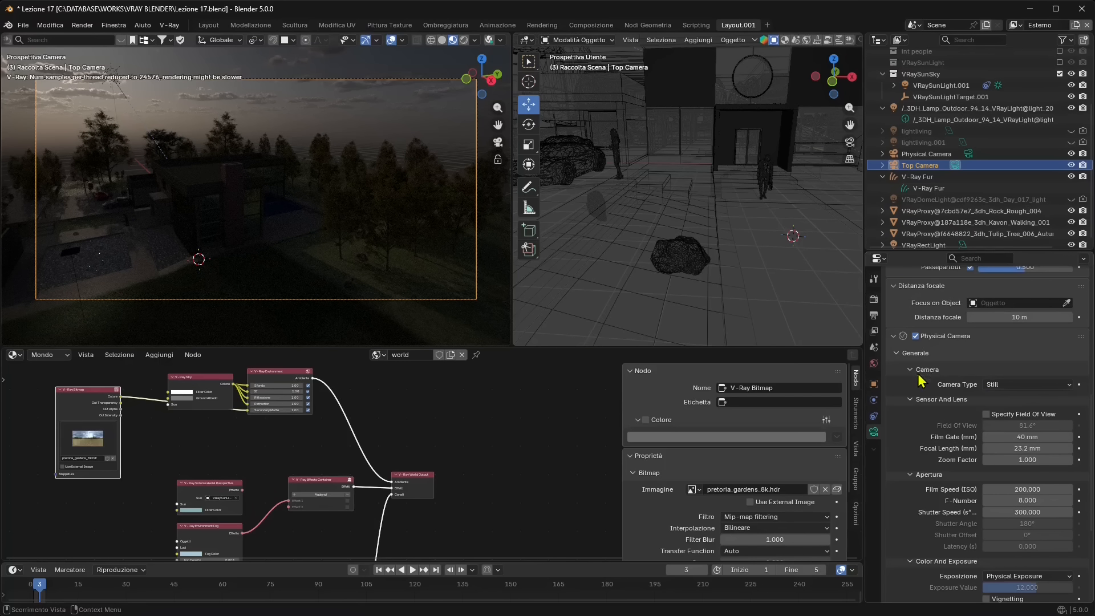
scroll(921, 381, up, 13)
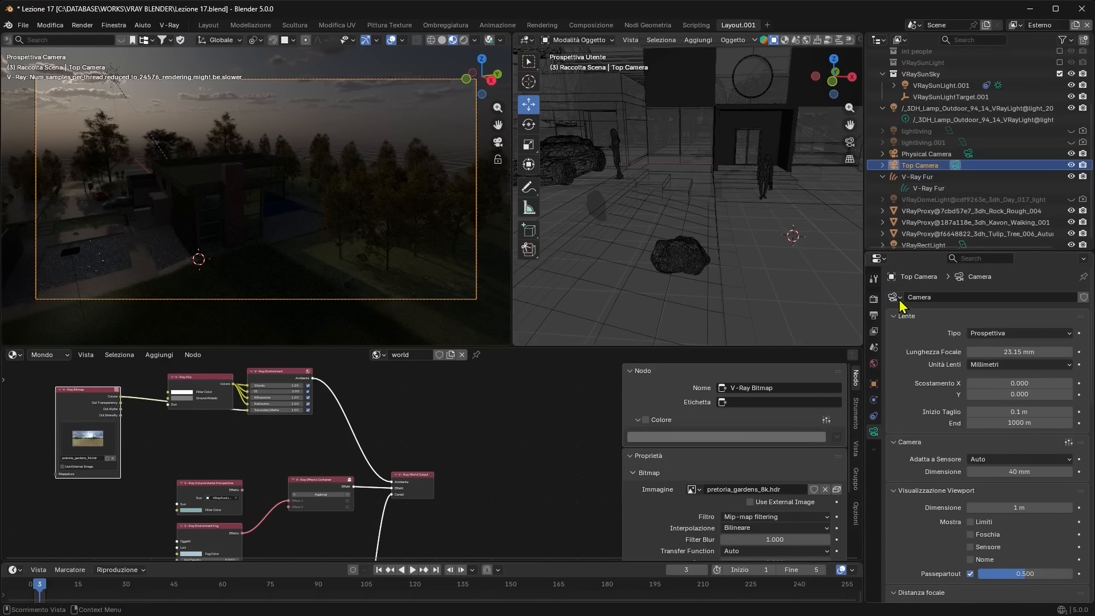
click(893, 316)
click(893, 331)
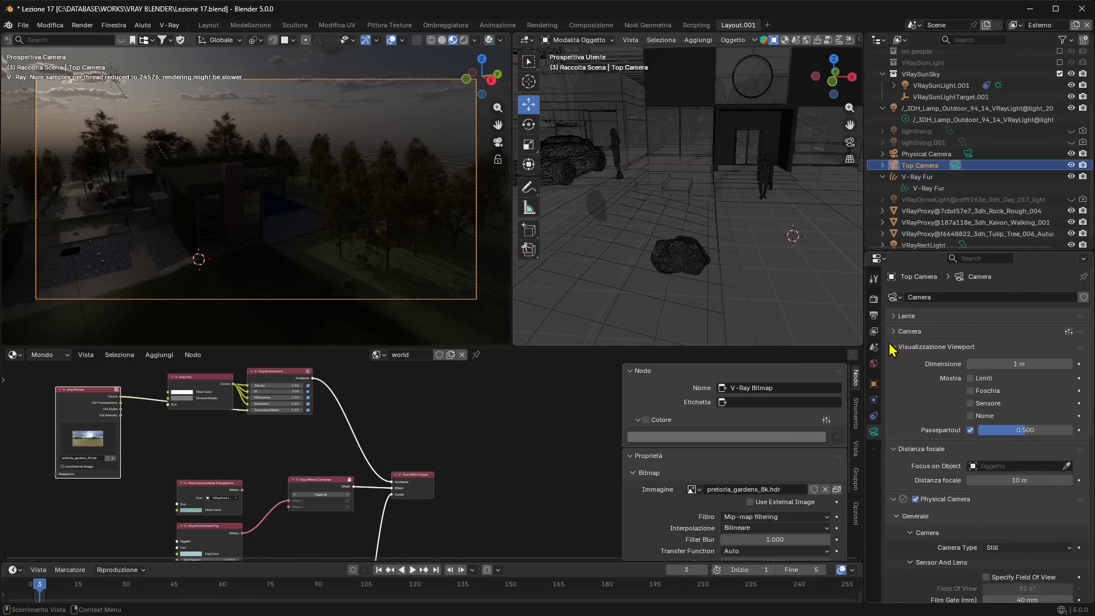
click(893, 346)
click(894, 363)
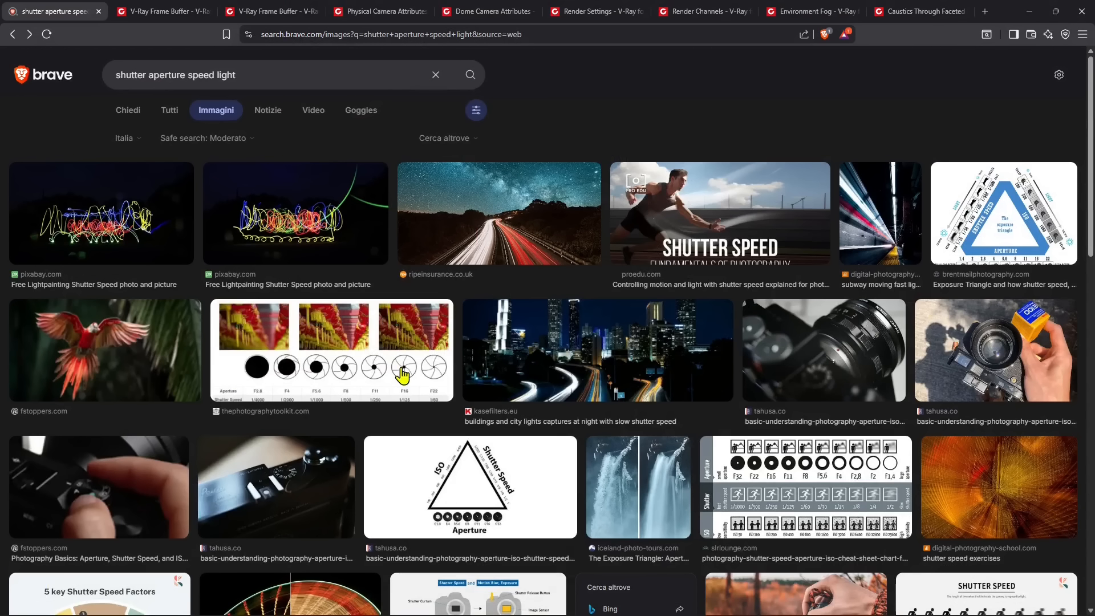
In the Brave browser, look through the "shutter aperture speed light" image results for diagrams explaining aperture and shutter speed
scroll(403, 373, down, 1)
scroll(393, 365, down, 2)
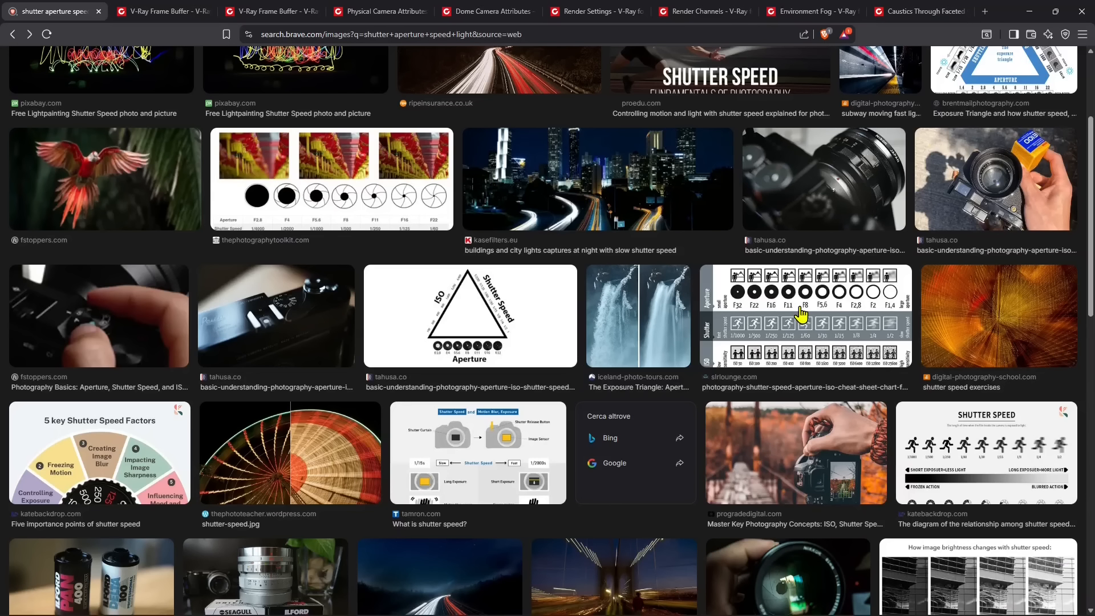
scroll(789, 312, down, 2)
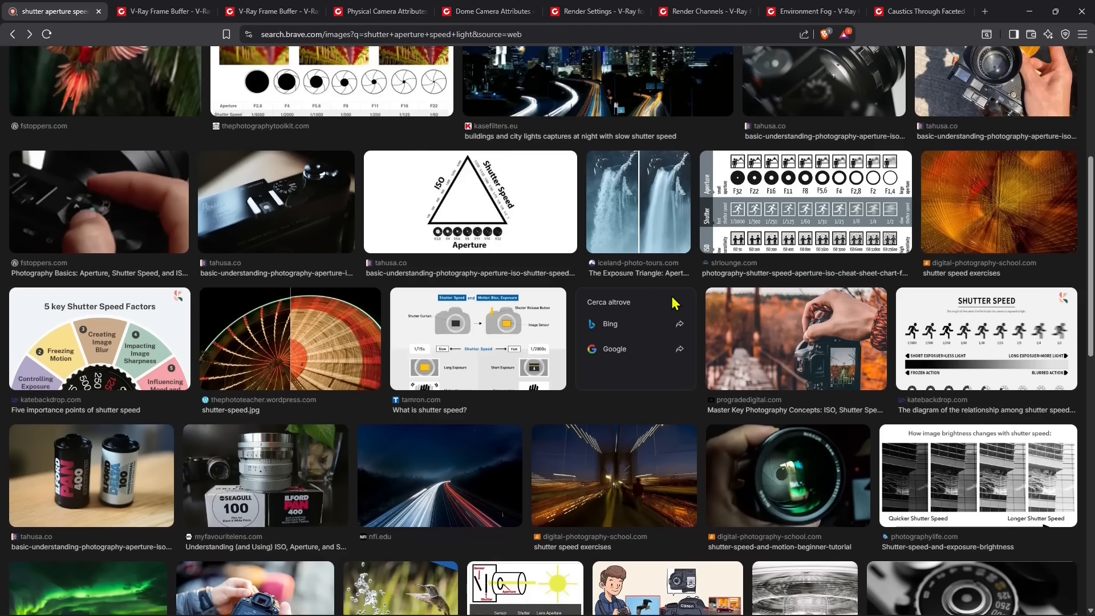
scroll(673, 302, down, 2)
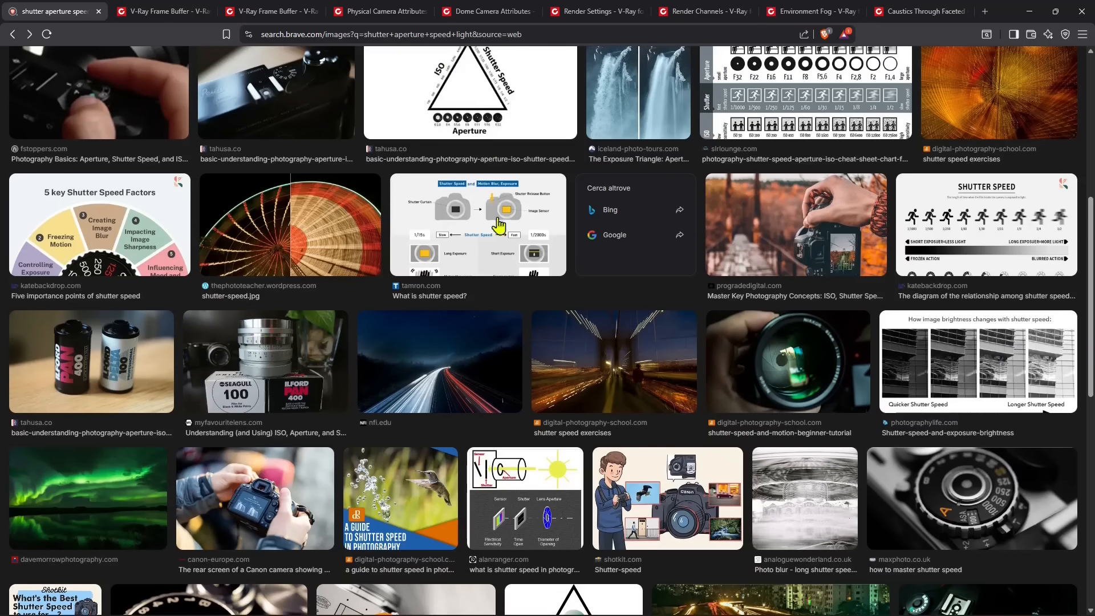
Examine the exposure triangle diagram and further shutter speed images in the search results, and close the image search page
scroll(488, 386, down, 3)
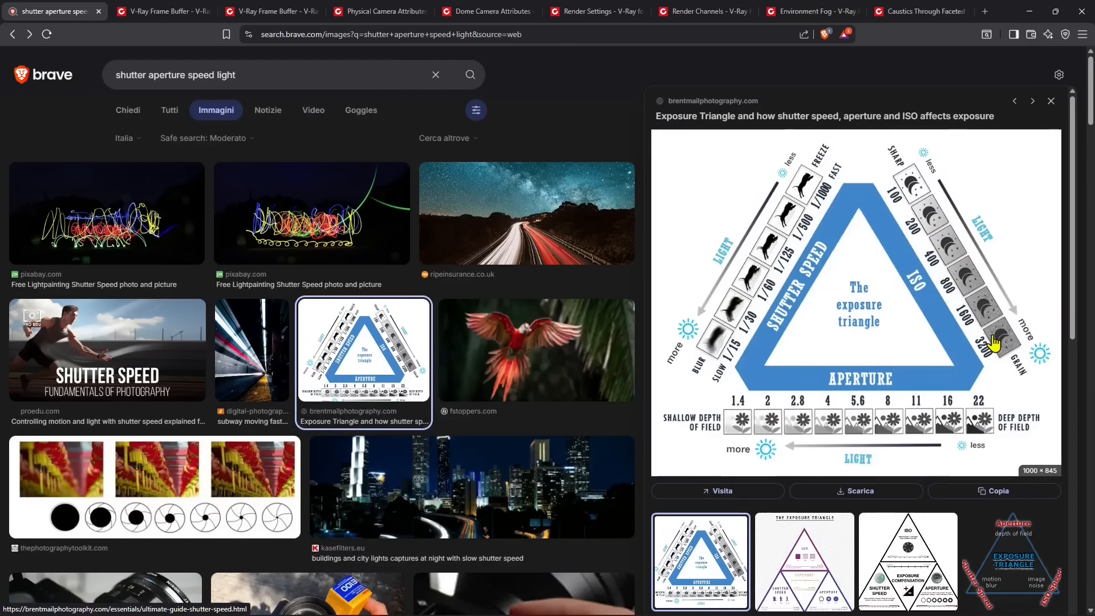
key(Escape)
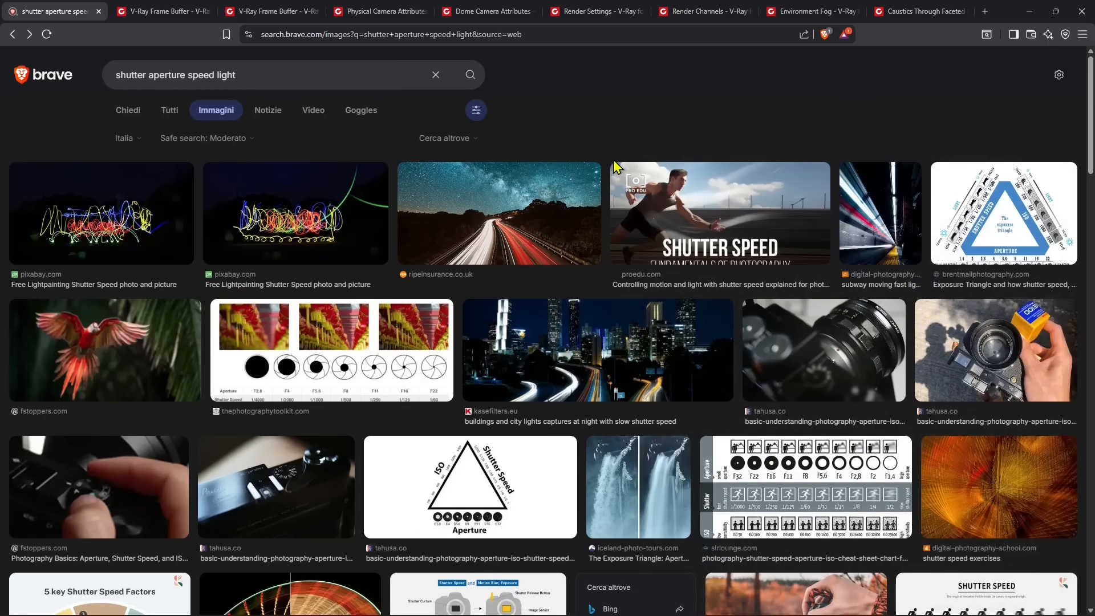
scroll(622, 436, down, 10)
scroll(630, 436, down, 10)
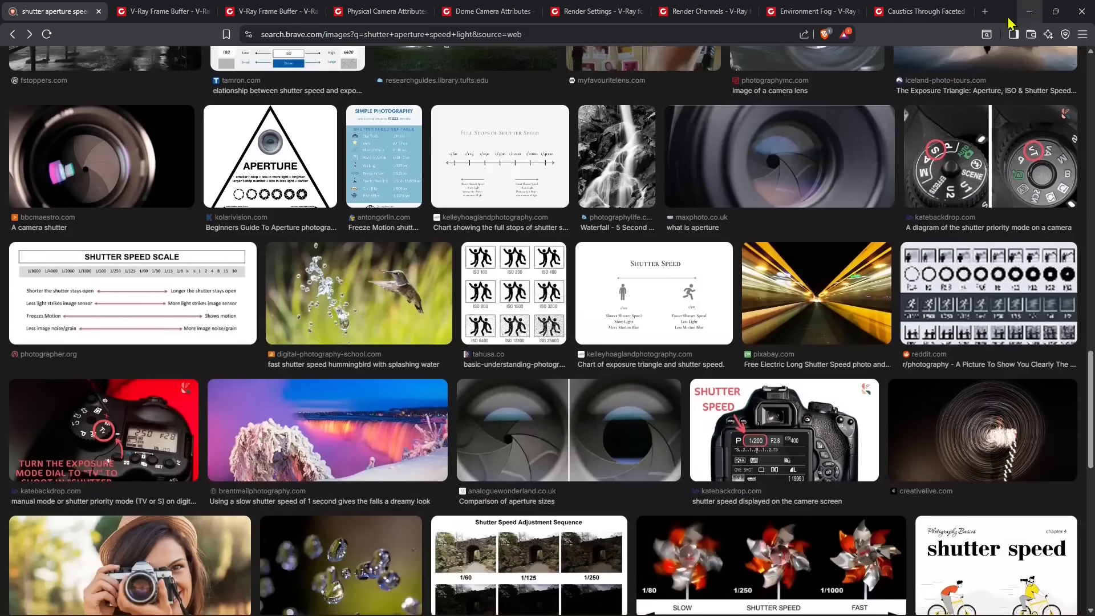
click(98, 12)
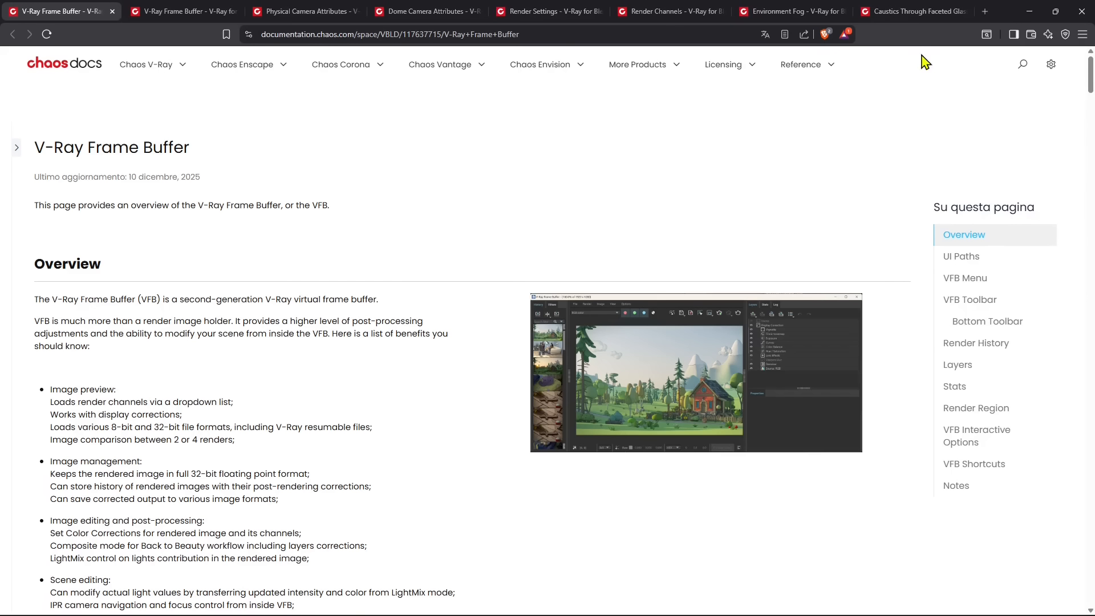
In the Physical Camera Attributes documentation, find the F-Number vs Shutter speed vs ISO Cheat Sheet and open its image enlarged
drag(290, 19, 210, 19)
scroll(482, 419, down, 2)
scroll(482, 425, down, 20)
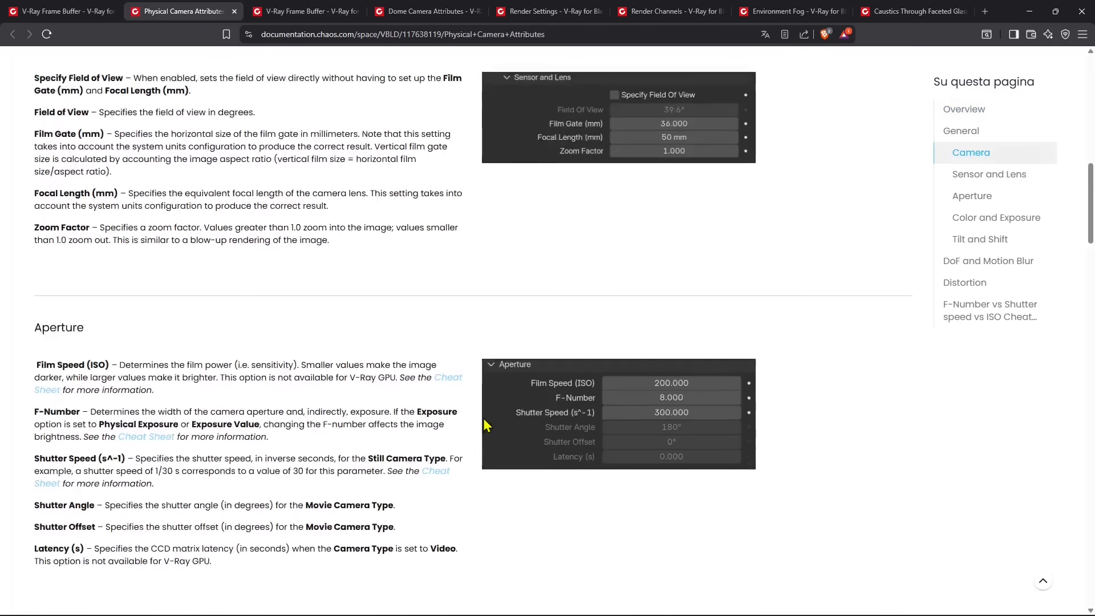
scroll(853, 443, down, 20)
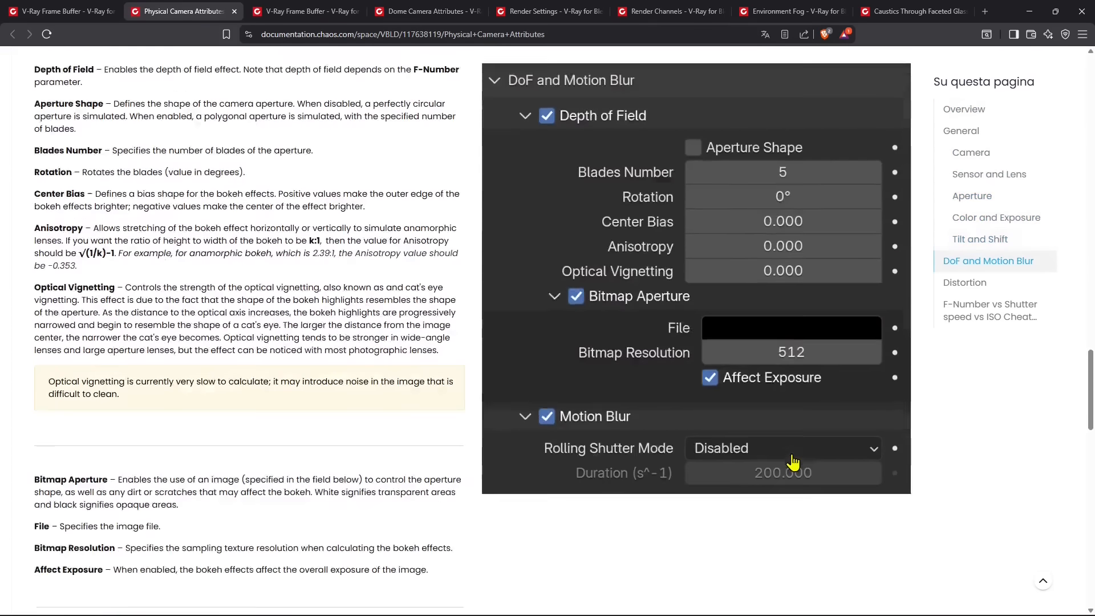
scroll(798, 459, down, 12)
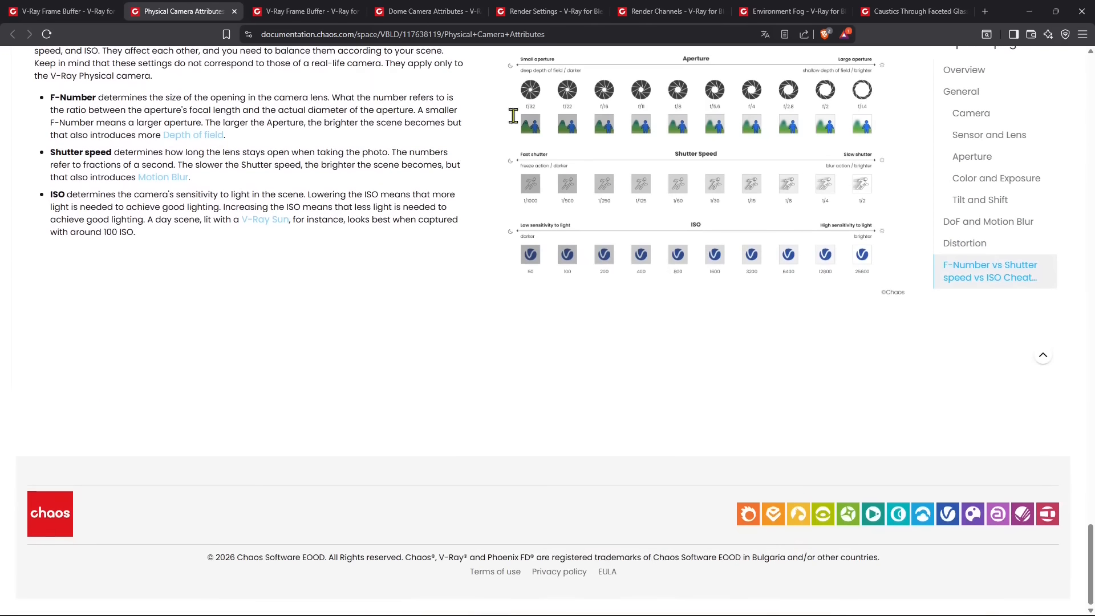
scroll(482, 327, up, 3)
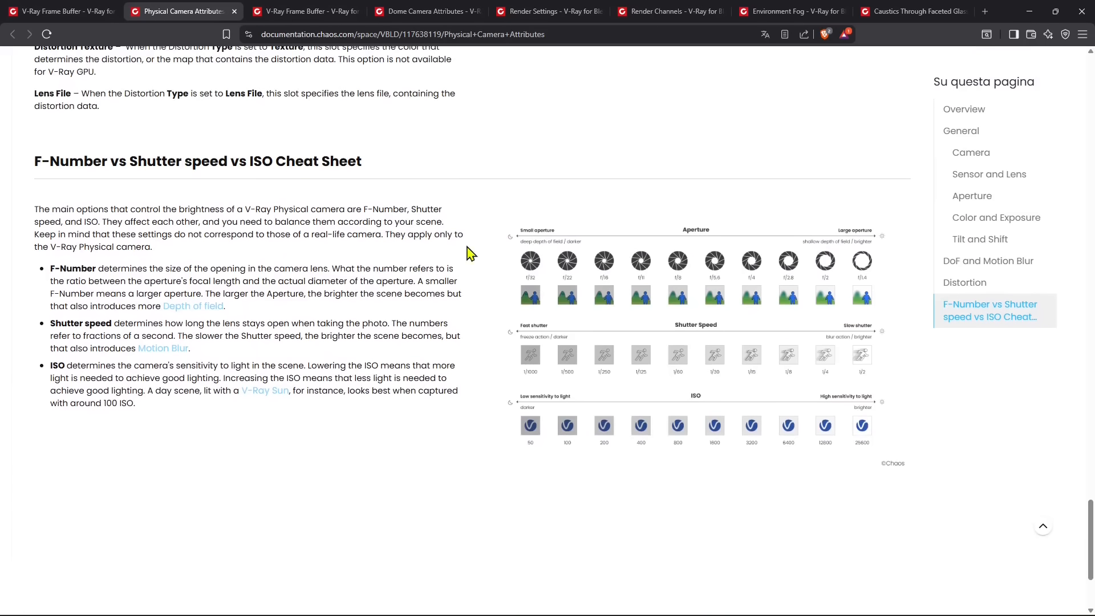
click(719, 347)
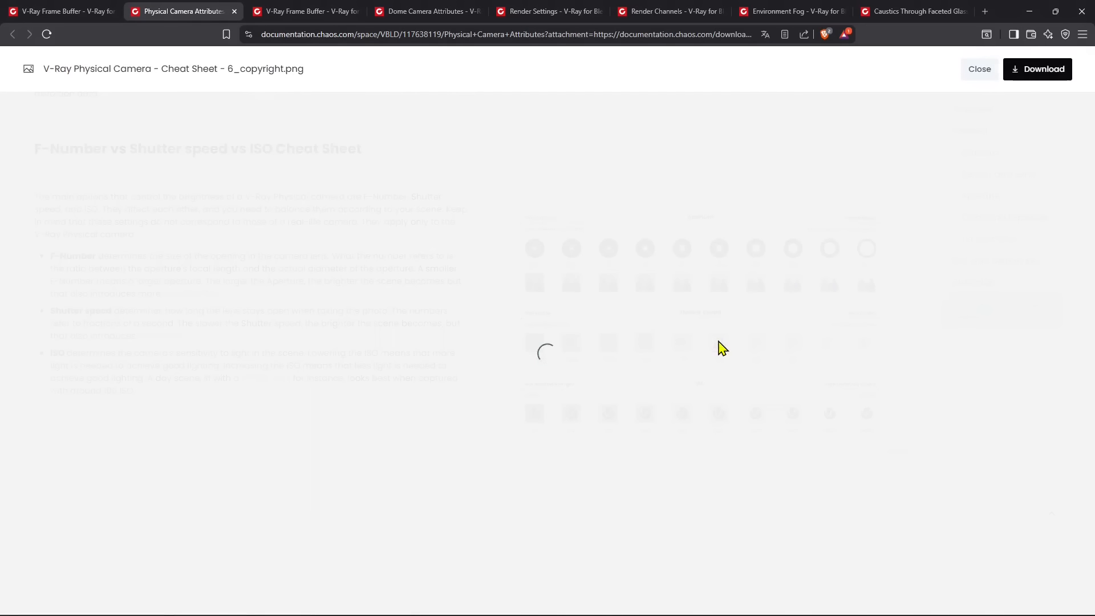